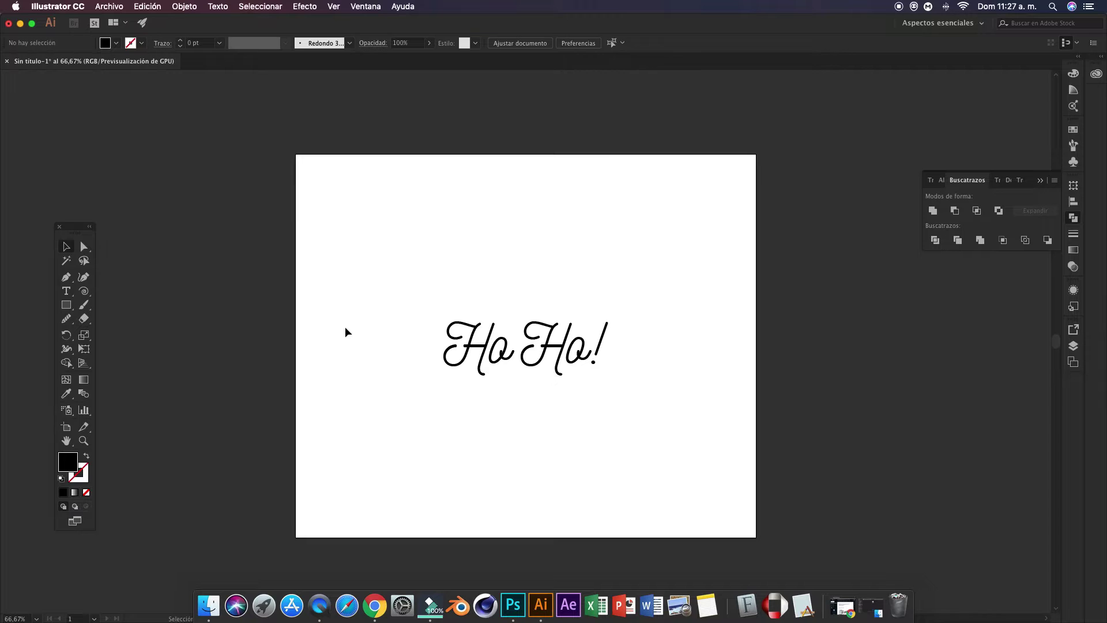
# Step: Give the 'Ho Ho!' text a black stroke and try a stroke weight of 6 pt
pyautogui.press('super+plus')
pyautogui.press('super+plus')
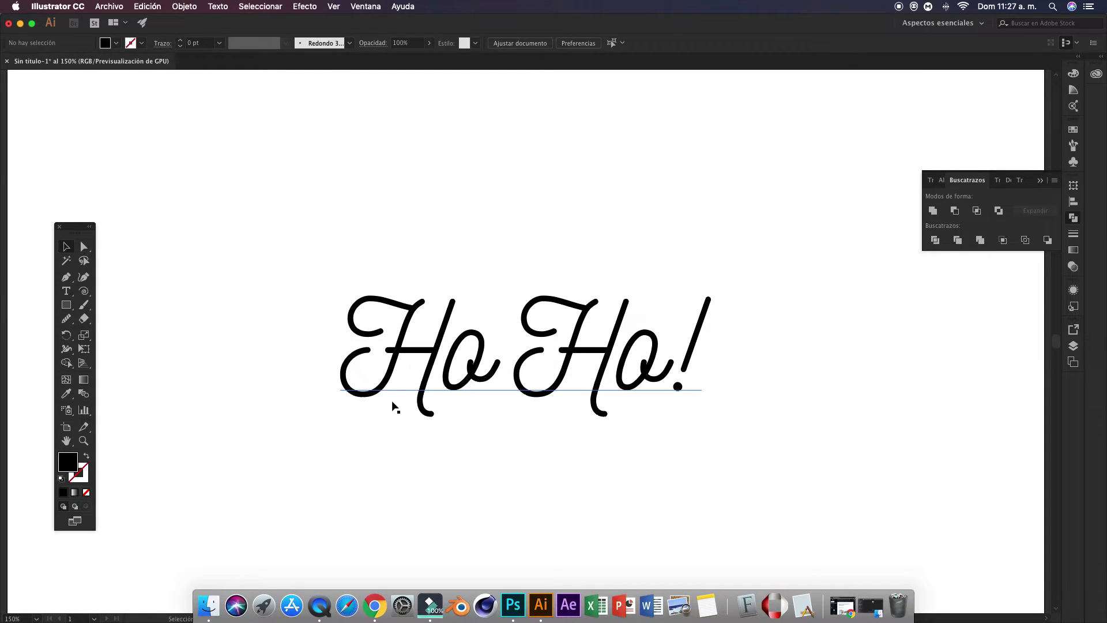
pyautogui.click(496, 373)
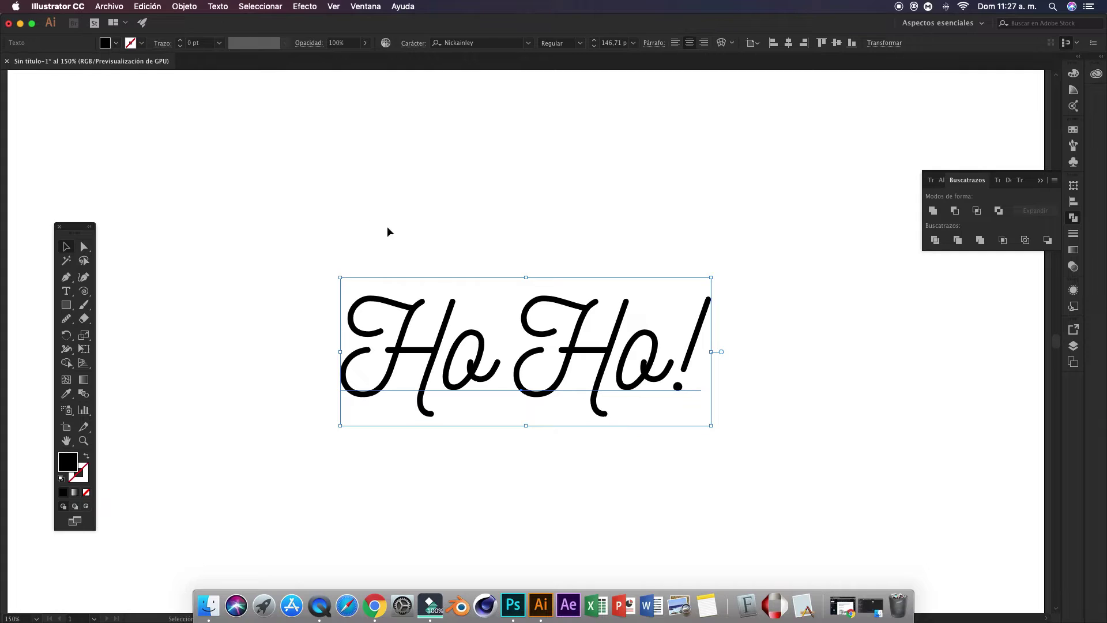
pyautogui.click(181, 41)
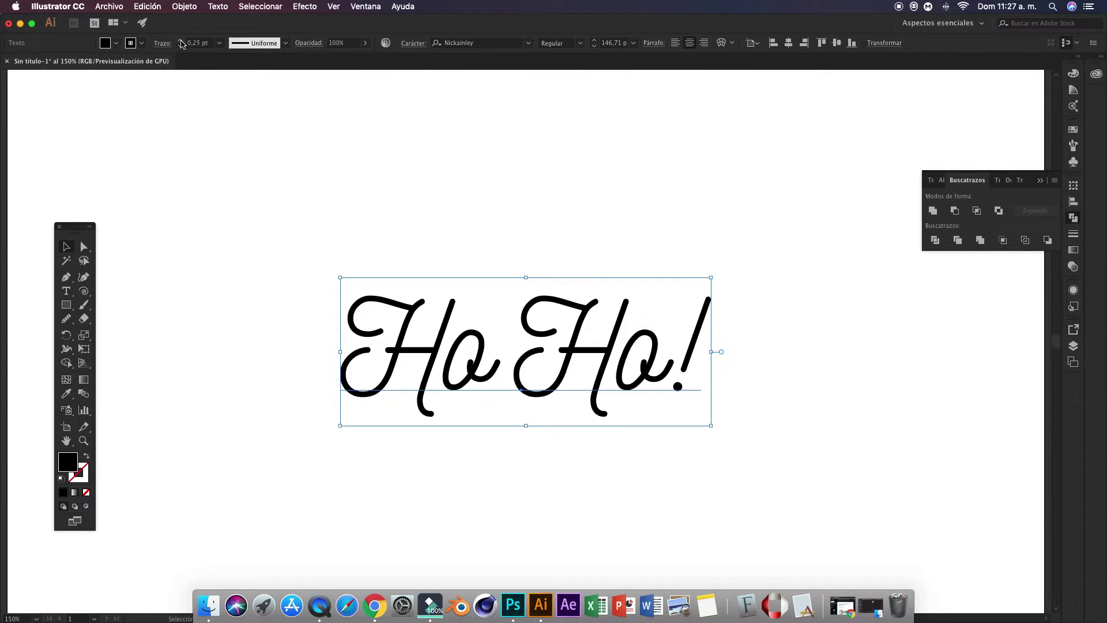
pyautogui.click(180, 42)
pyautogui.click(180, 41)
pyautogui.click(181, 41)
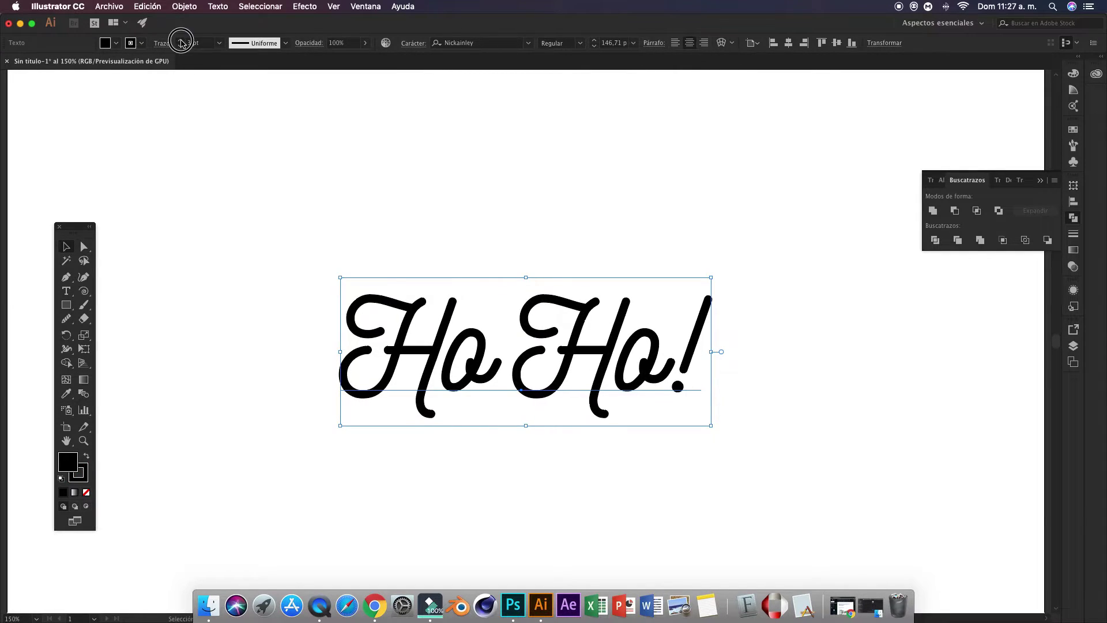
pyautogui.click(181, 42)
pyautogui.click(180, 46)
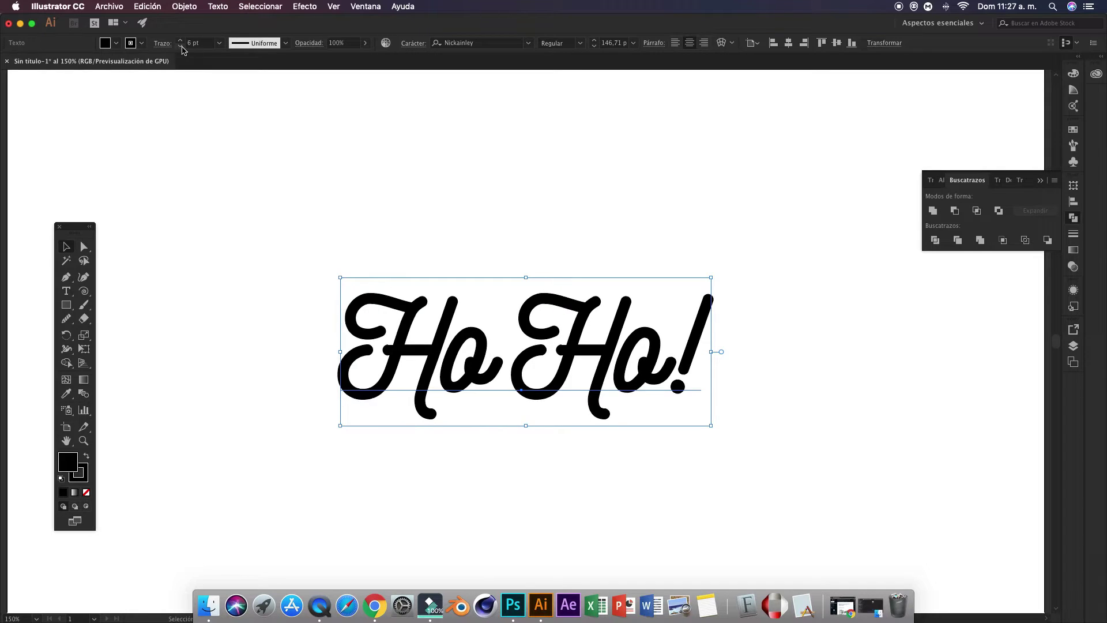
pyautogui.click(339, 136)
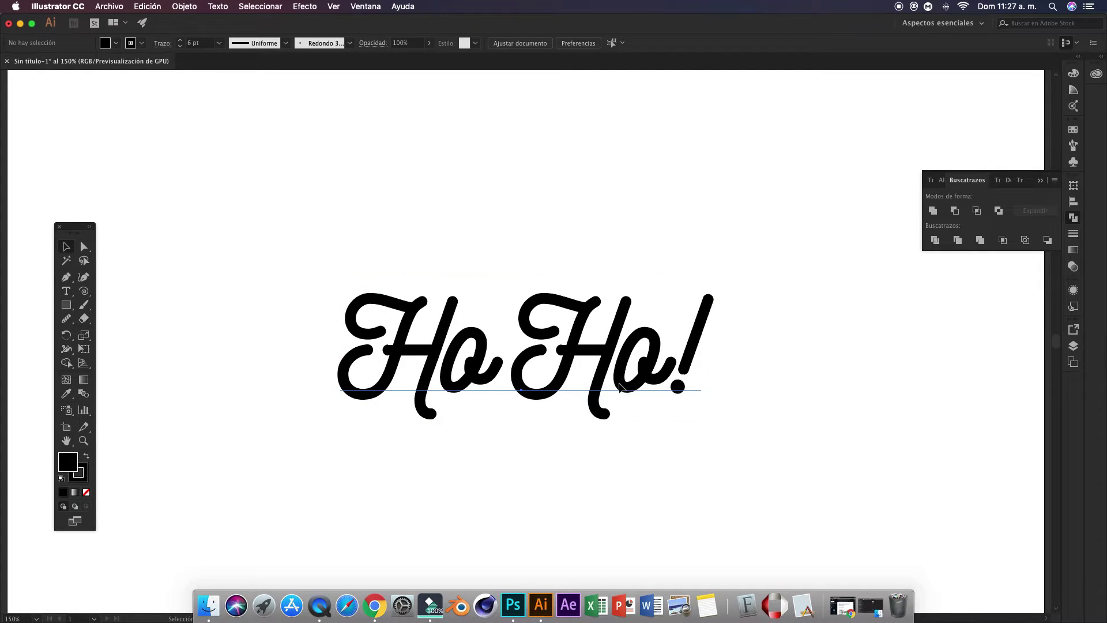
# Step: Raise the lettering's stroke weight to 7 pt and check the bolder script
pyautogui.click(565, 382)
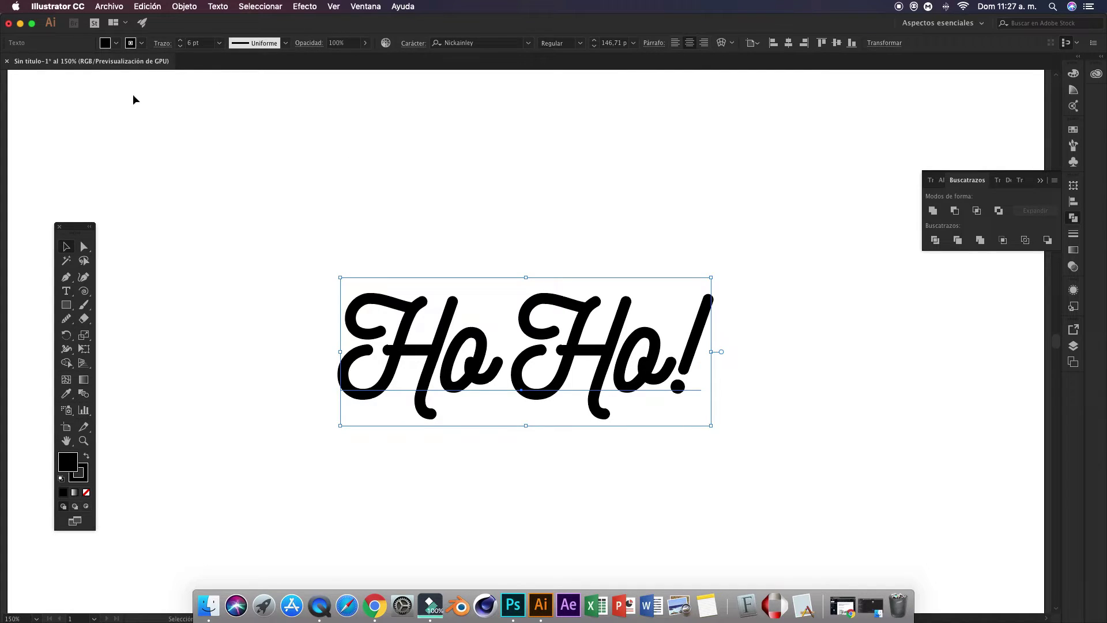
pyautogui.click(181, 41)
pyautogui.click(278, 119)
pyautogui.hscroll(-2, 283, 142)
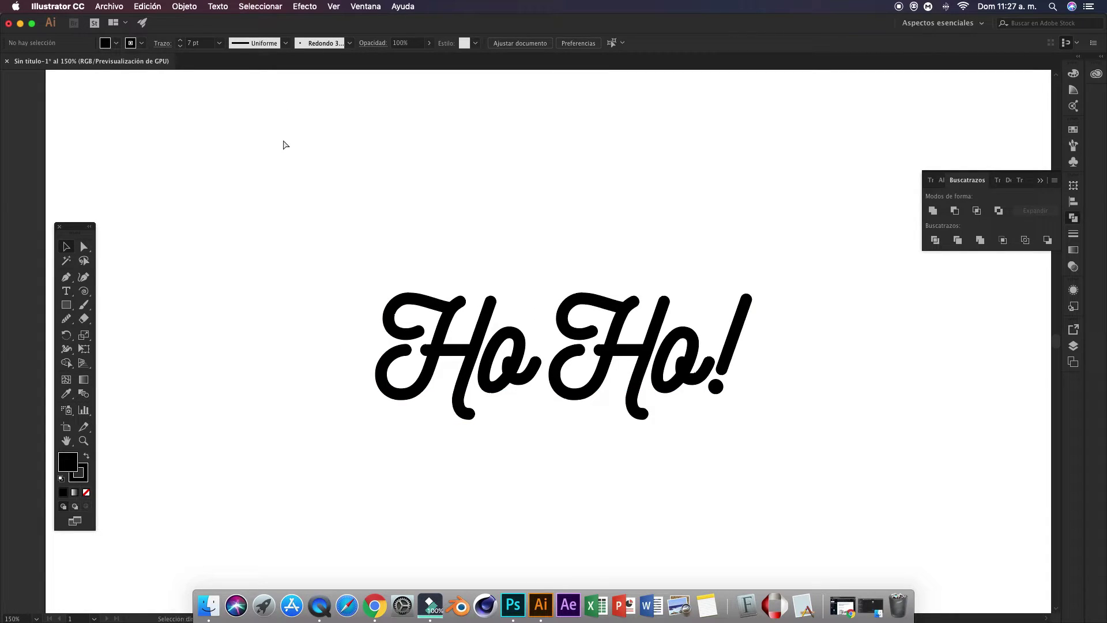
pyautogui.press('super+plus')
pyautogui.press('super+plus')
pyautogui.press('super+minus')
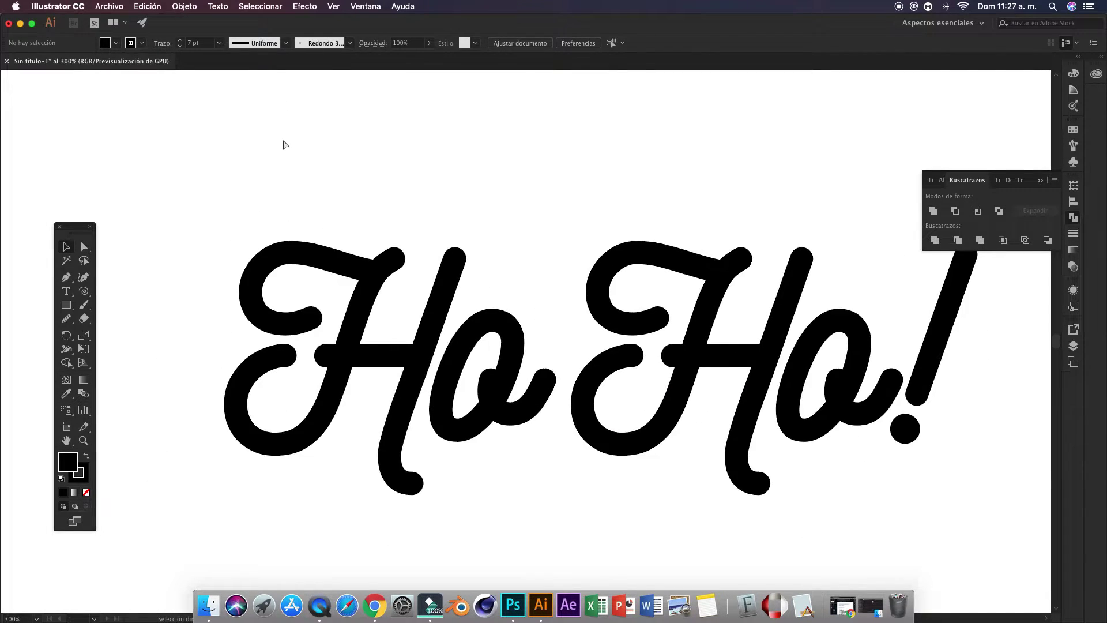
pyautogui.press('super+minus')
pyautogui.press('super+minus')
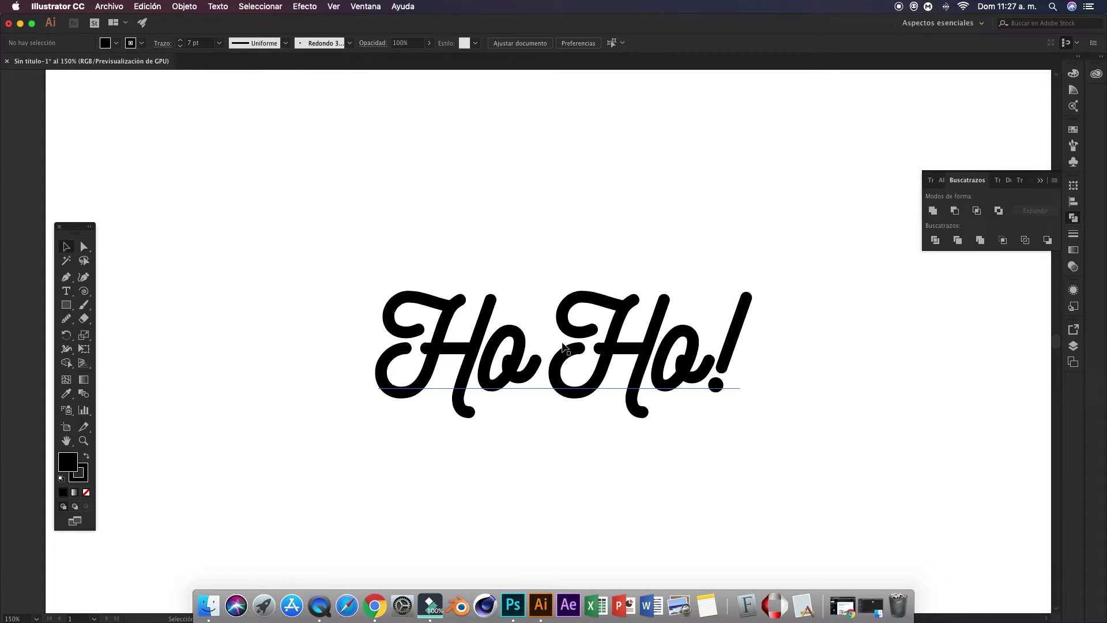
pyautogui.click(608, 352)
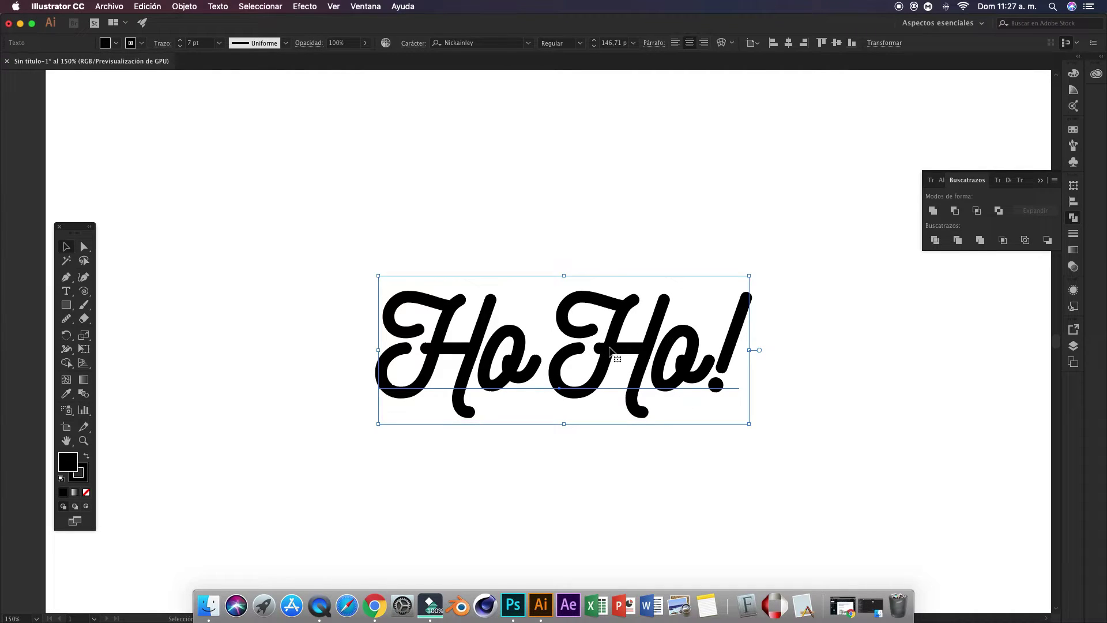
# Step: Create outlines, Expand, then Unify the 'Ho Ho!' text into solid letter shapes
pyautogui.rightClick(613, 350)
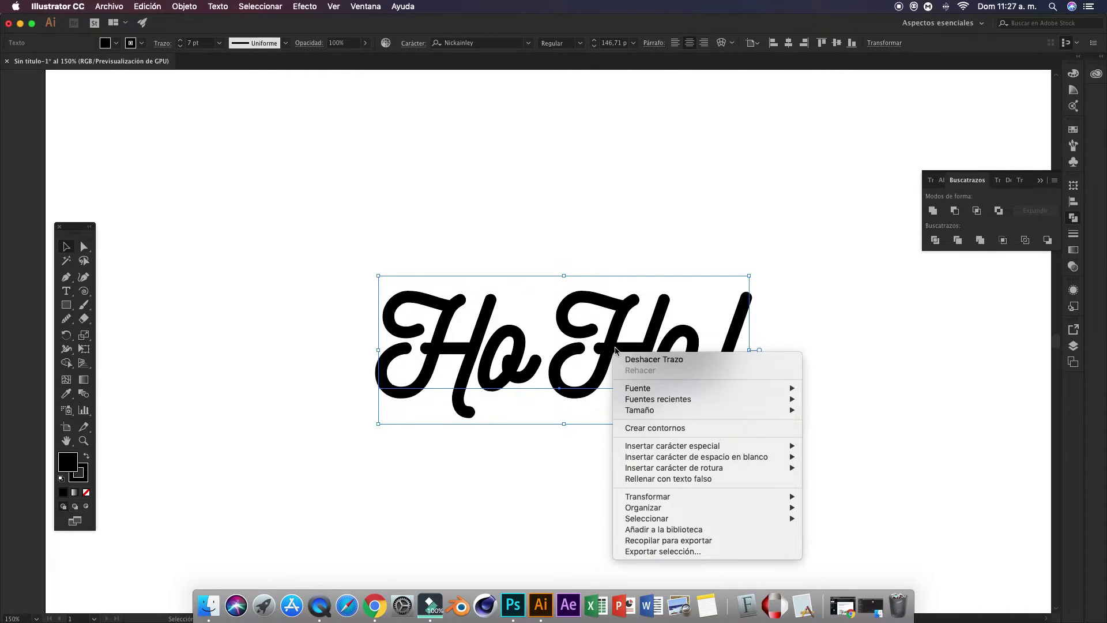
pyautogui.click(685, 430)
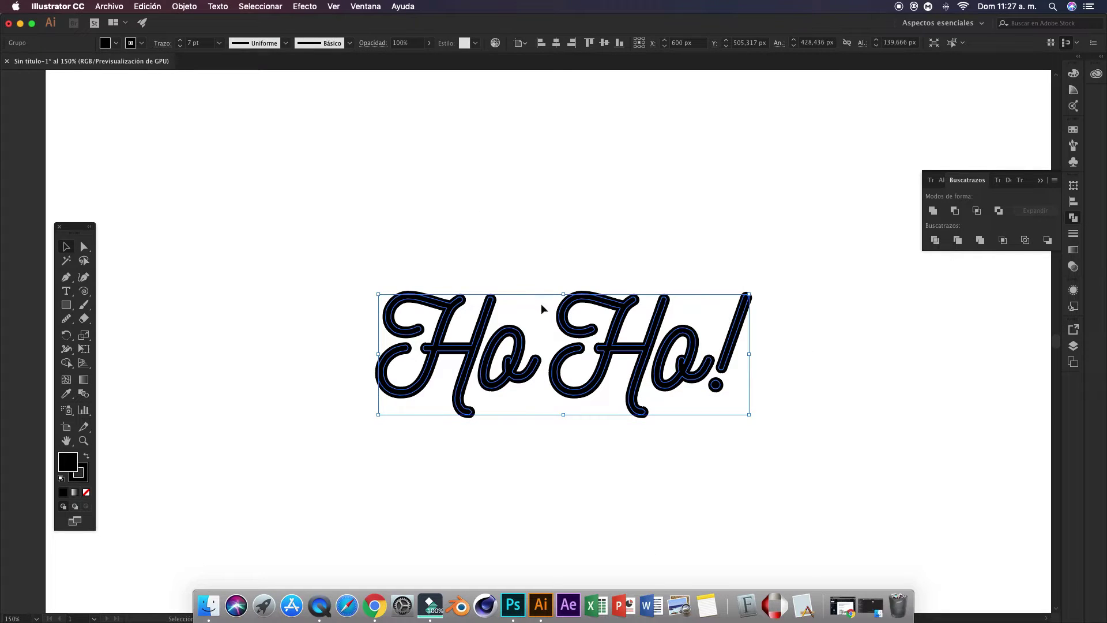
pyautogui.click(182, 6)
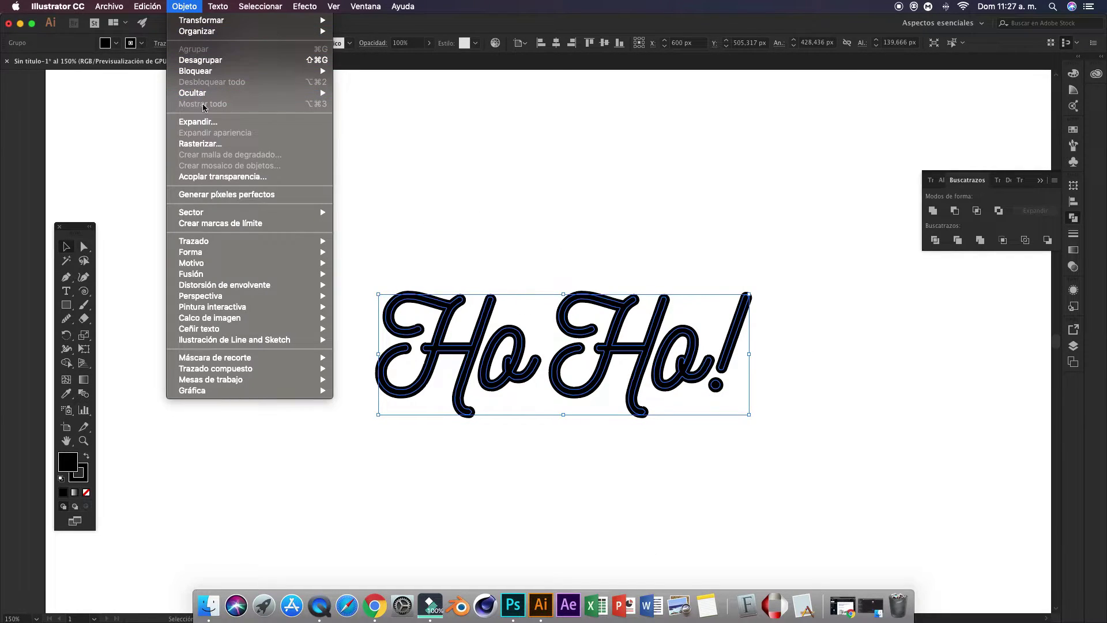
pyautogui.click(198, 122)
pyautogui.click(610, 389)
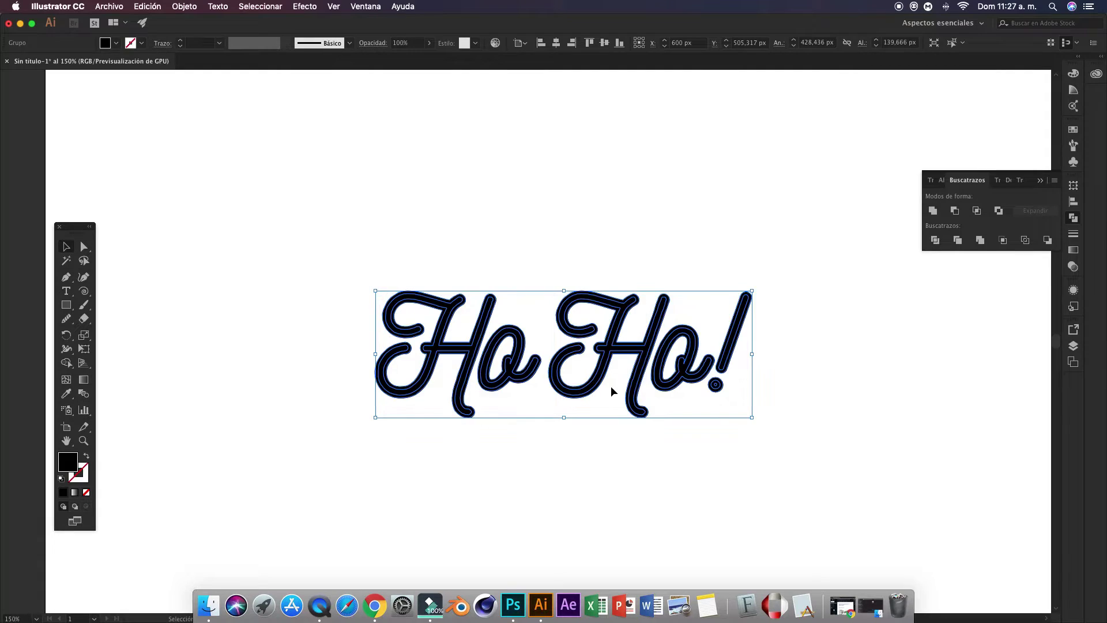
pyautogui.click(933, 211)
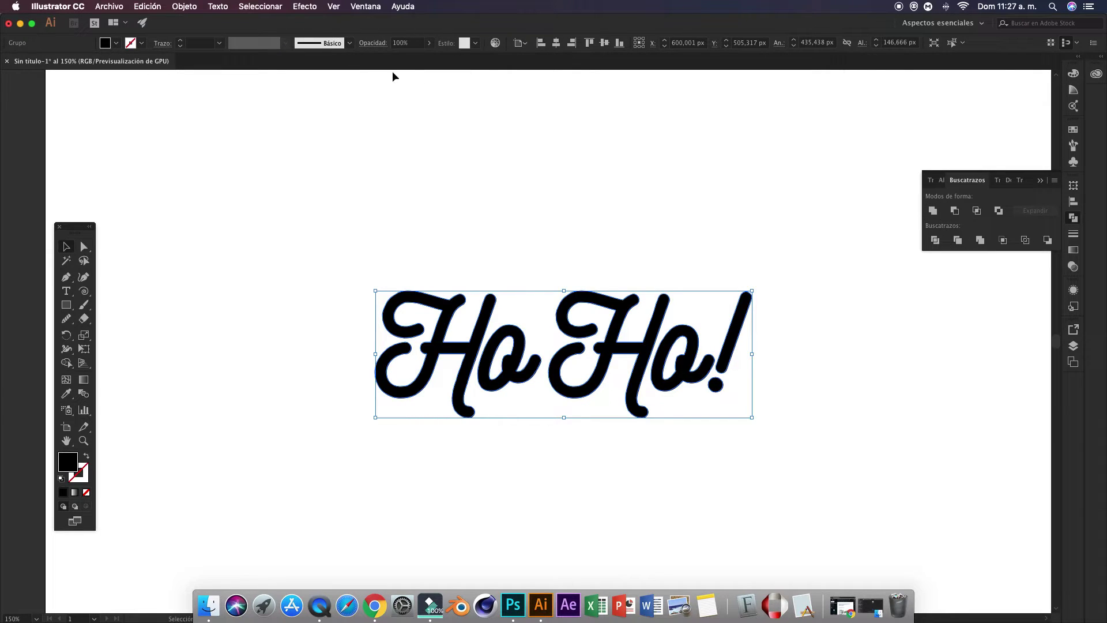
# Step: Browse the panel list without choosing one, then deselect and zoom into the lettering
pyautogui.click(371, 10)
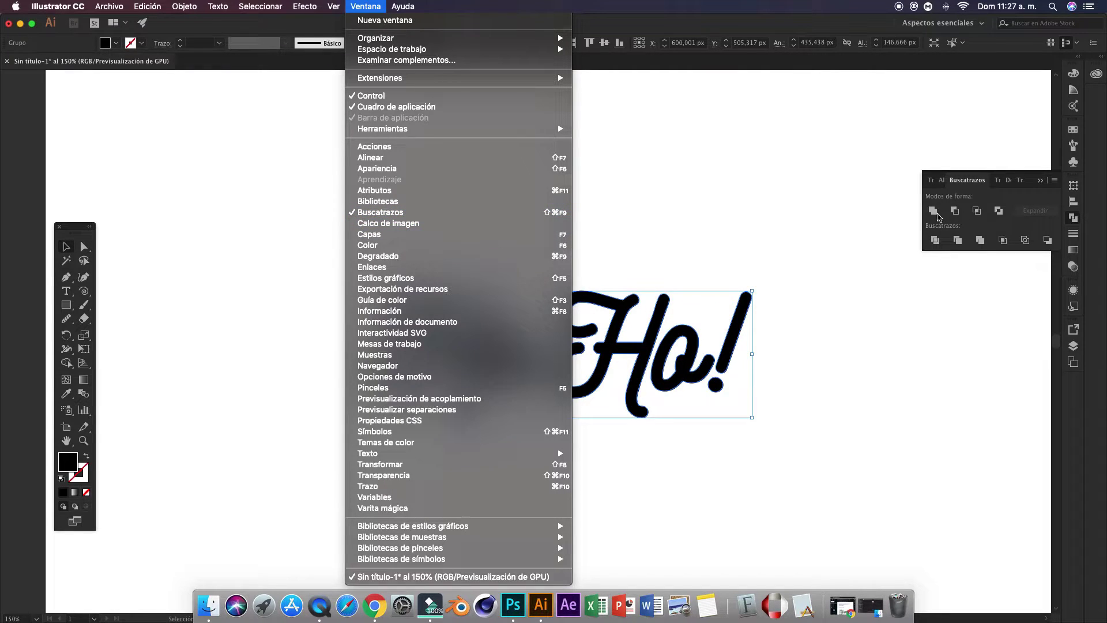
pyautogui.click(881, 225)
pyautogui.click(824, 216)
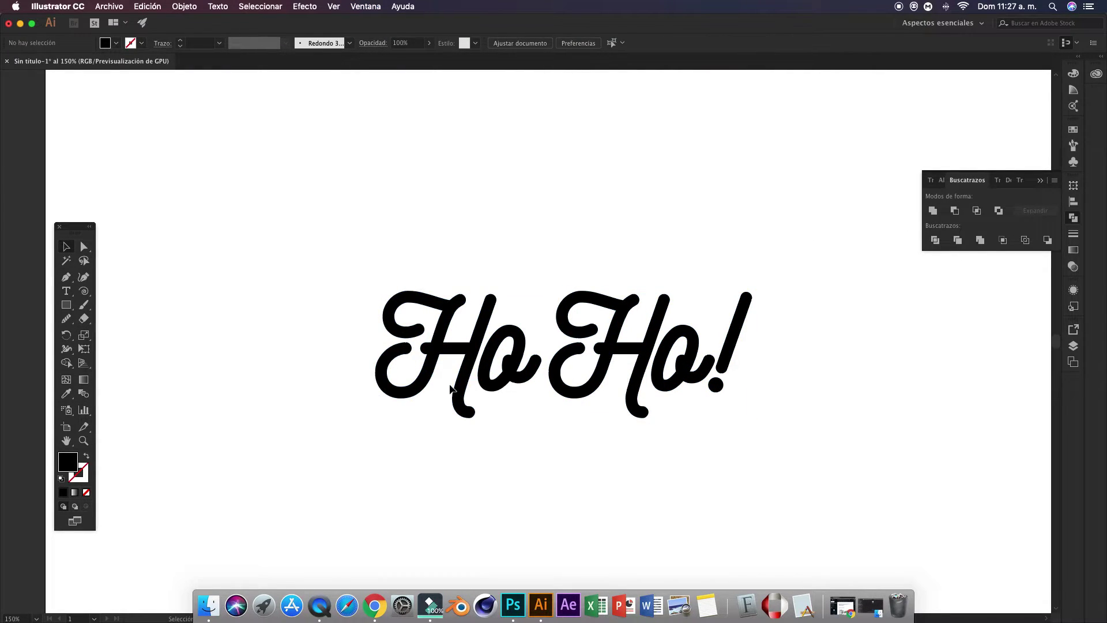
pyautogui.press('super+plus')
pyautogui.press('super+plus')
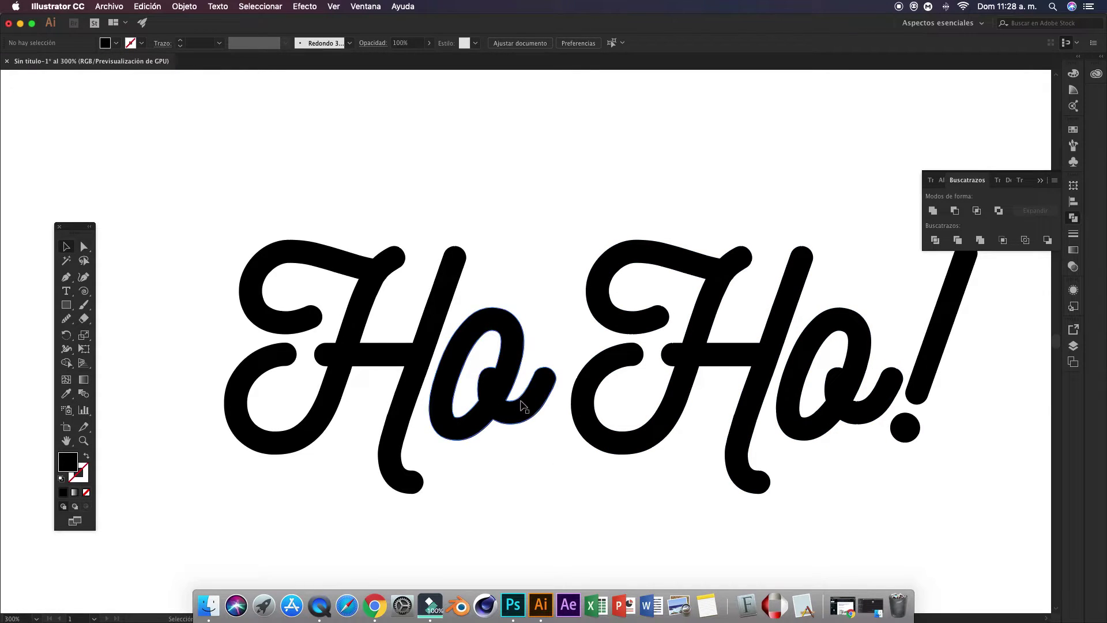
# Step: Zoom in on the first 'o' with snapping to the pixel grid turned off
pyautogui.click(66, 279)
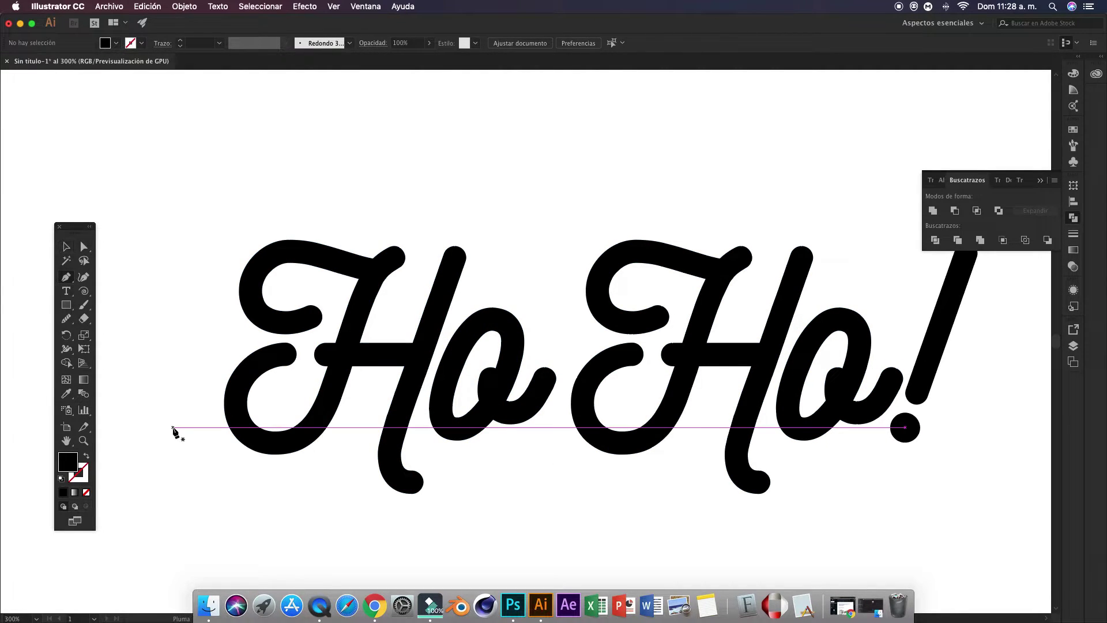
pyautogui.press('super+plus')
pyautogui.press('super+plus')
pyautogui.press('super+plus')
pyautogui.press('super+plus')
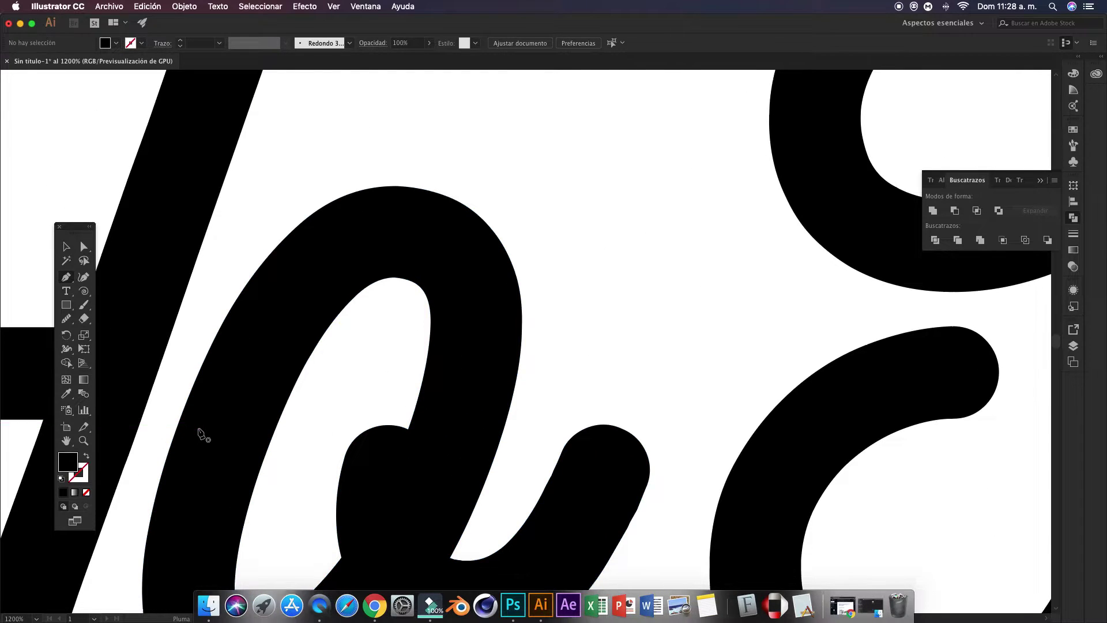
pyautogui.scroll(-5, 205, 435)
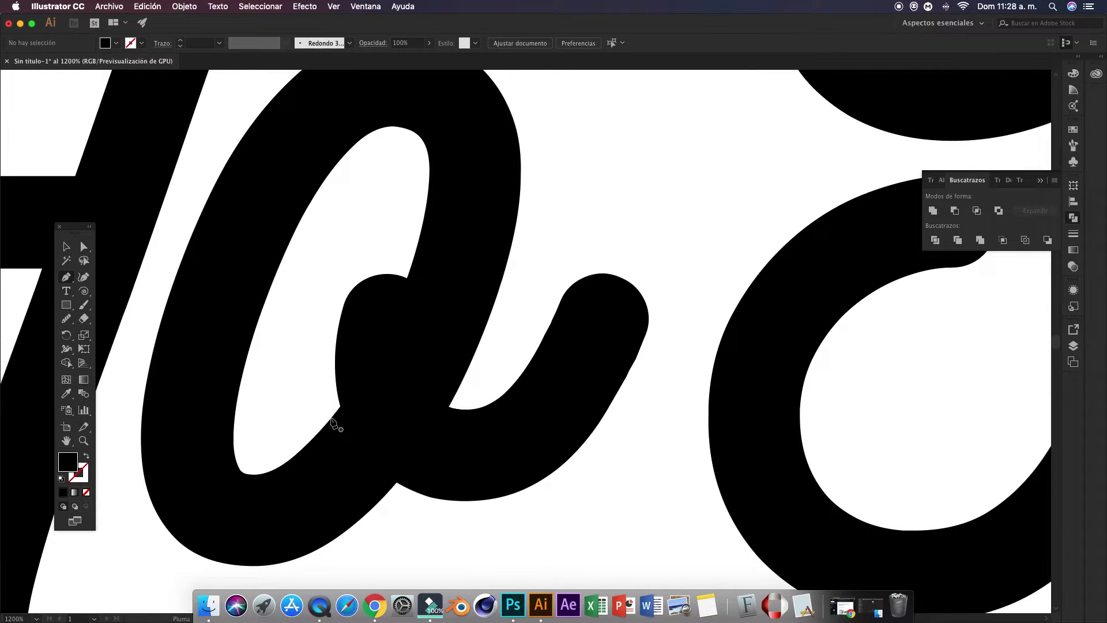
pyautogui.click(335, 6)
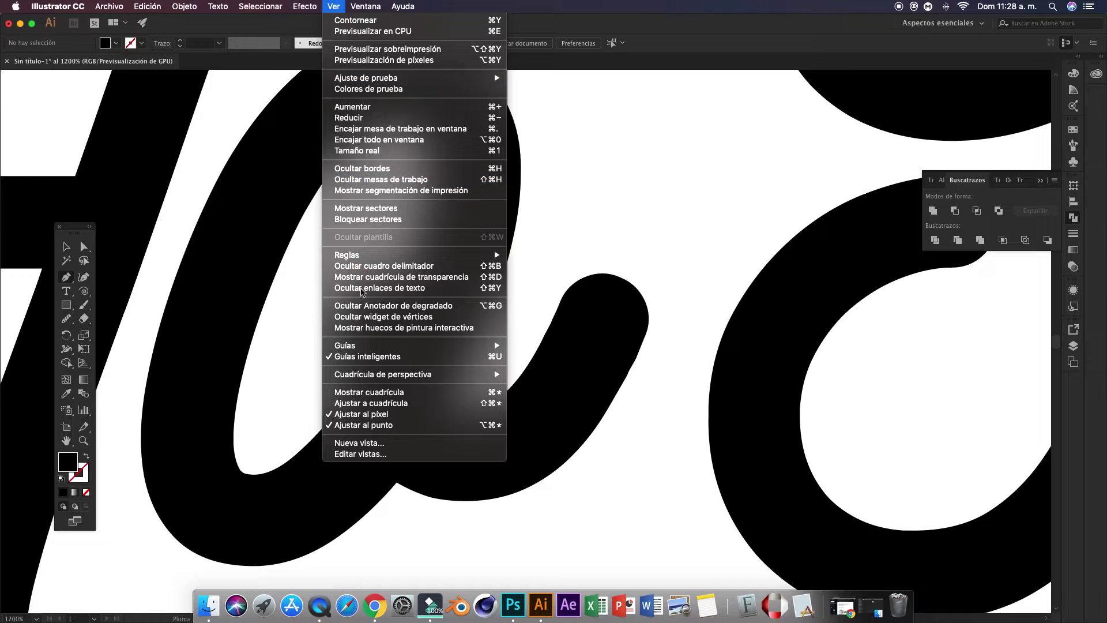
pyautogui.click(368, 415)
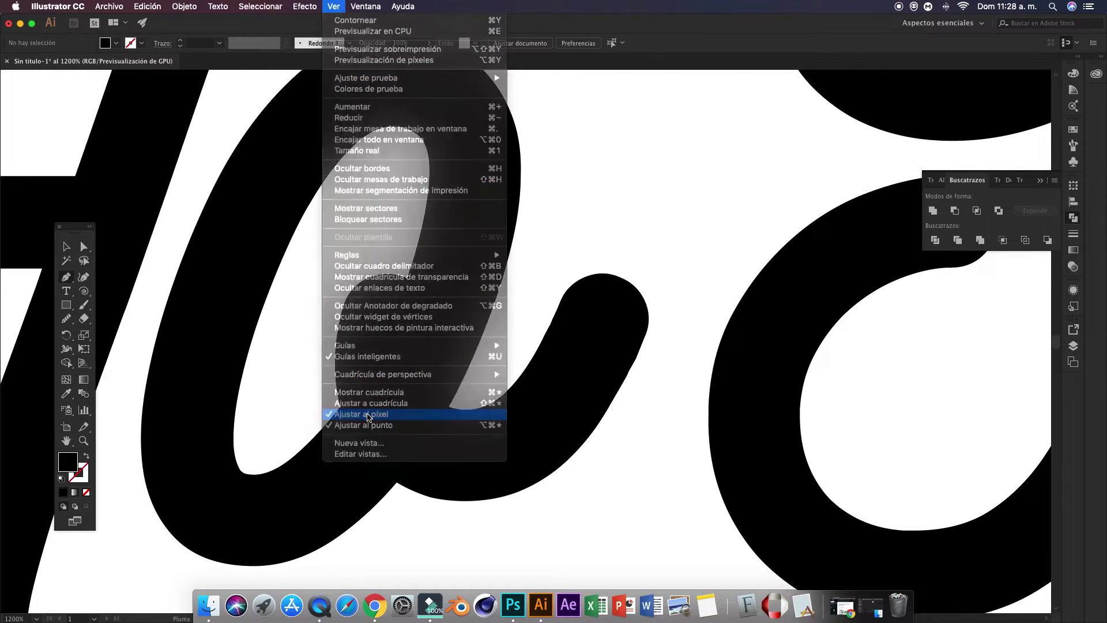
# Step: Draw a Pen shape filling the first 'o' counter's gap
pyautogui.click(329, 419)
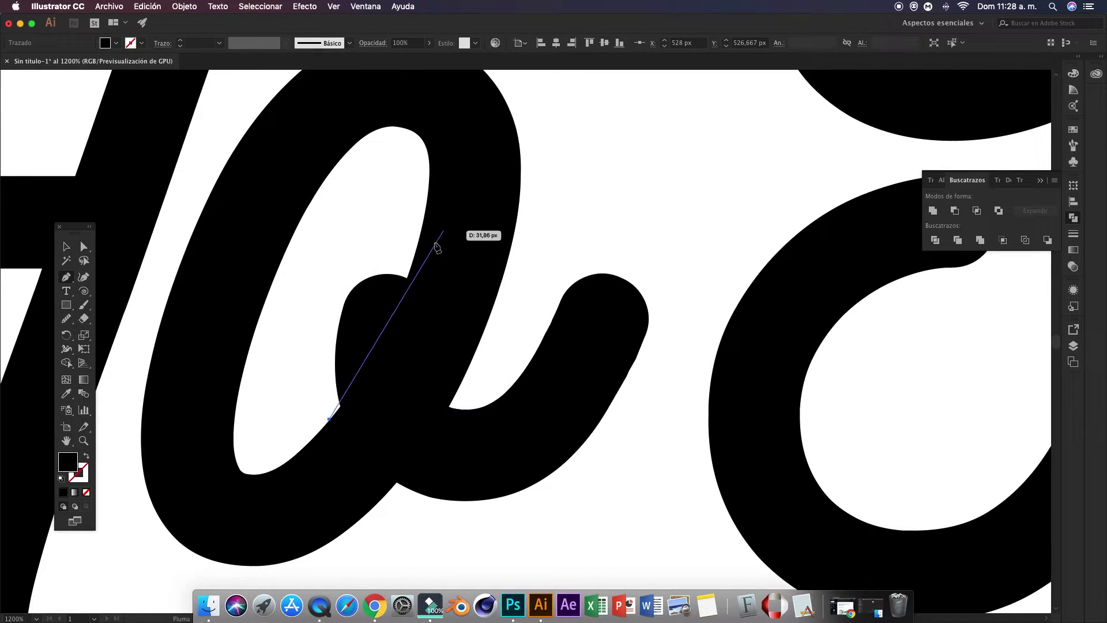
pyautogui.moveTo(414, 255); pyautogui.dragTo(451, 141)
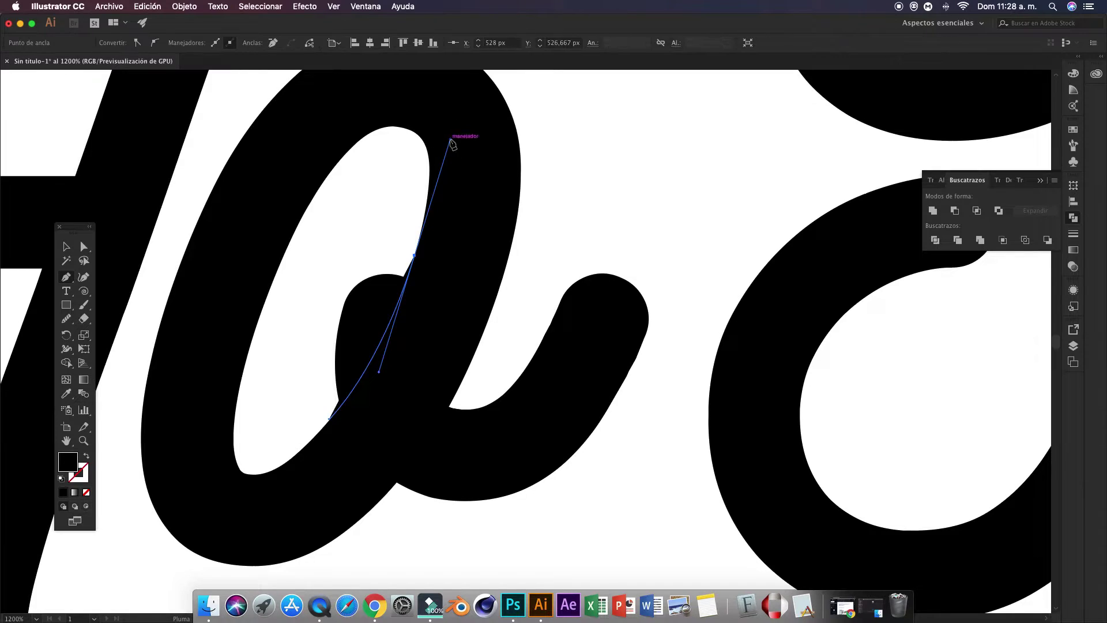
pyautogui.click(414, 255)
pyautogui.click(363, 252)
pyautogui.click(325, 283)
pyautogui.click(302, 321)
pyautogui.click(302, 392)
pyautogui.click(304, 409)
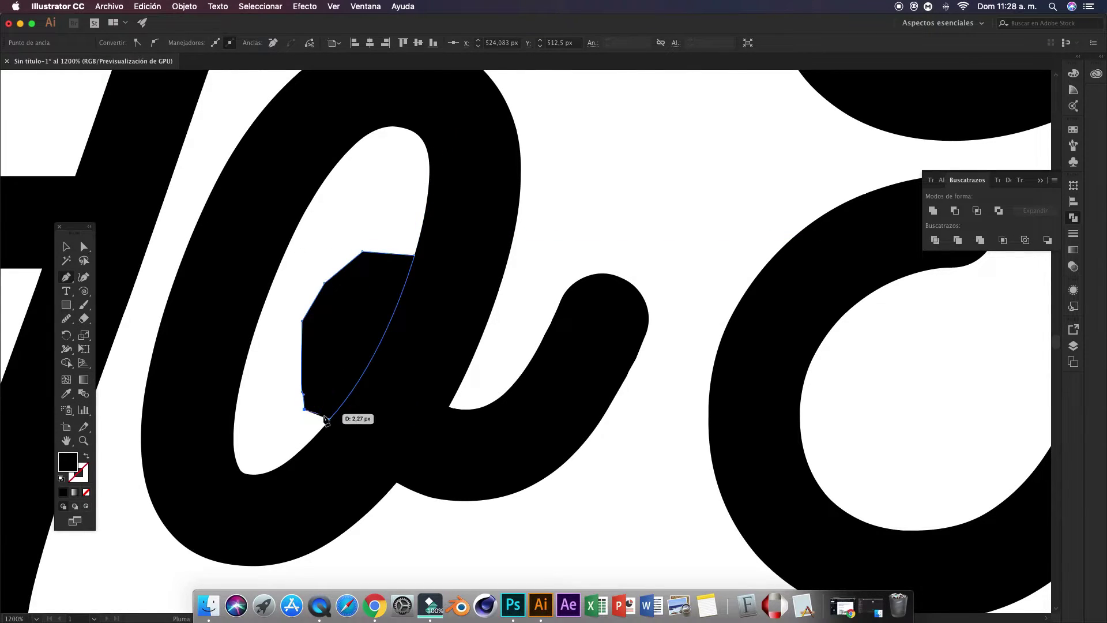
pyautogui.click(326, 419)
pyautogui.press('v')
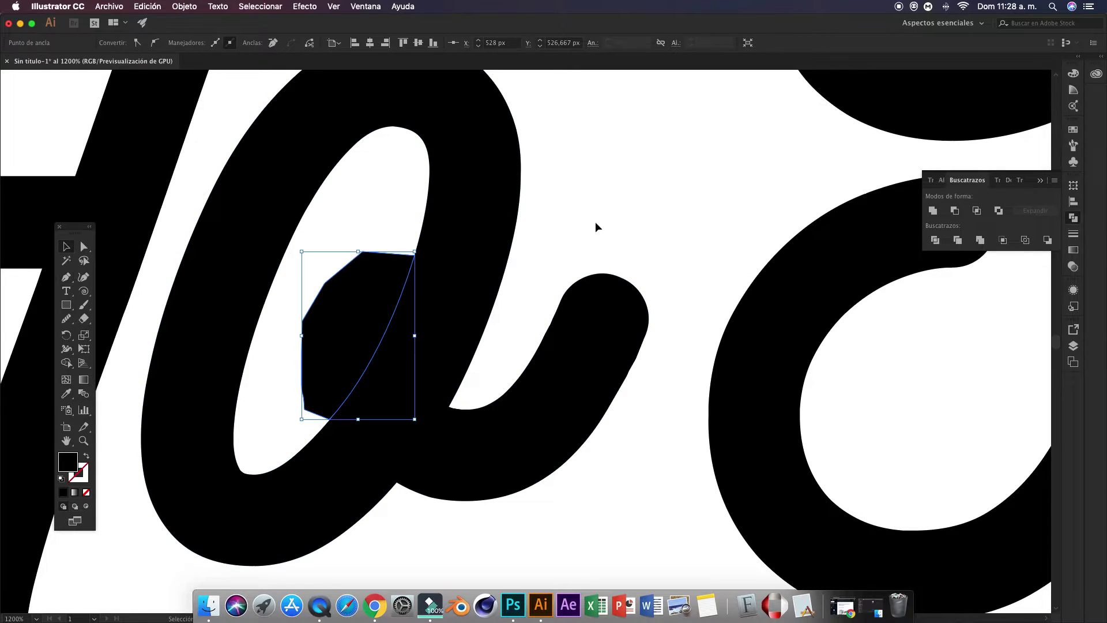
# Step: Merge the leftover fragment into the 'o' counter with the Shape Builder tool
pyautogui.keyDown('shift'); pyautogui.click(461, 270); pyautogui.keyUp('shift')
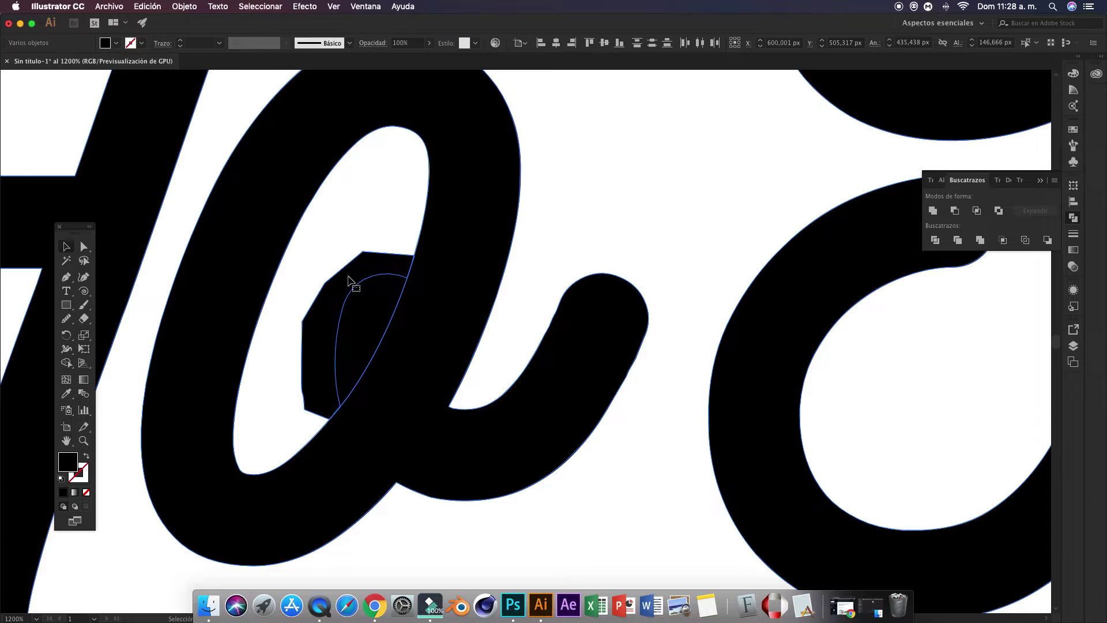
pyautogui.click(388, 284)
pyautogui.keyDown('shift'); pyautogui.click(489, 217); pyautogui.keyUp('shift')
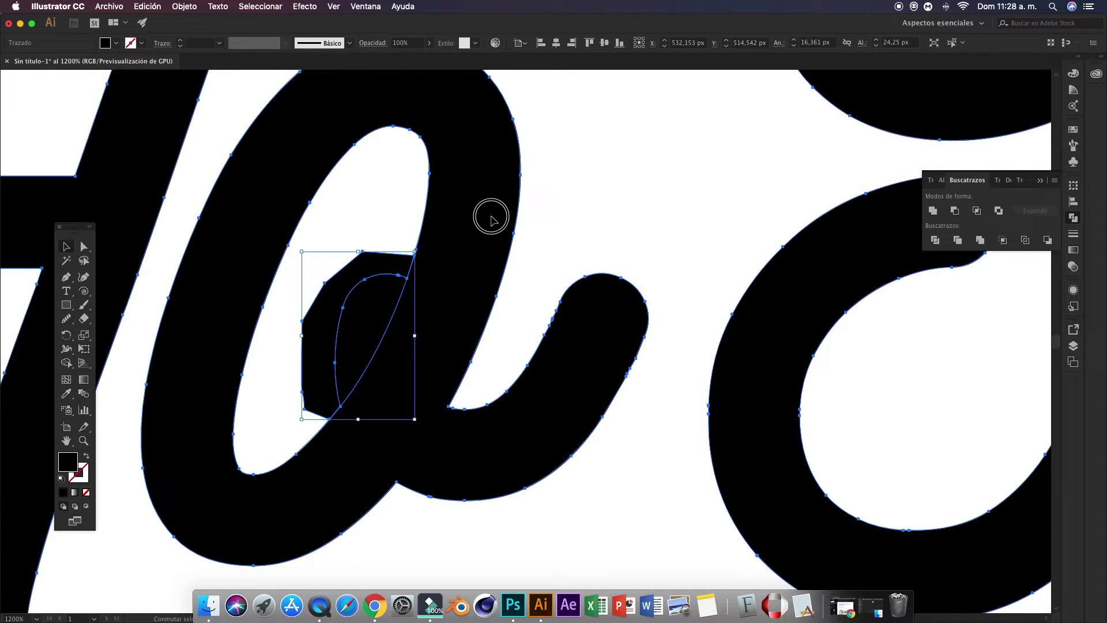
pyautogui.click(70, 363)
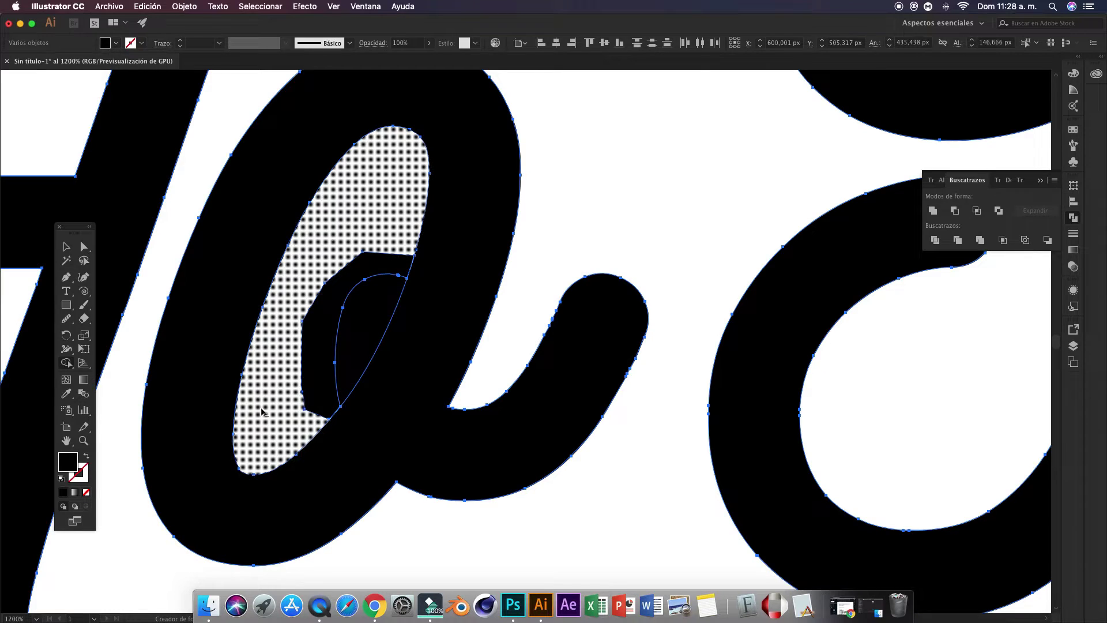
pyautogui.moveTo(276, 410); pyautogui.dragTo(357, 346)
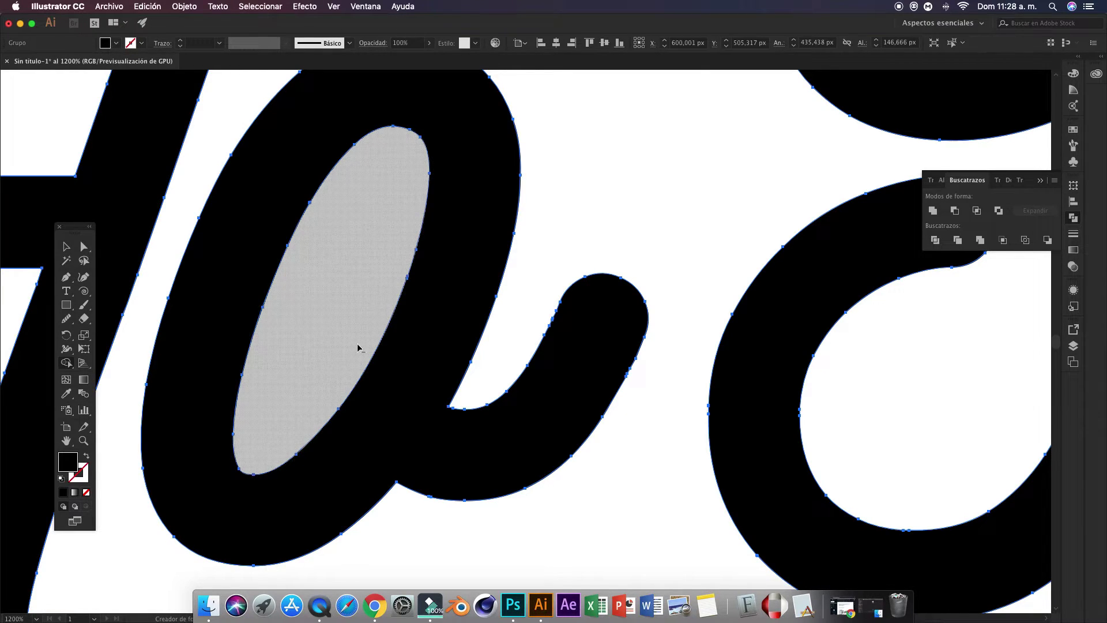
pyautogui.click(67, 249)
pyautogui.click(646, 192)
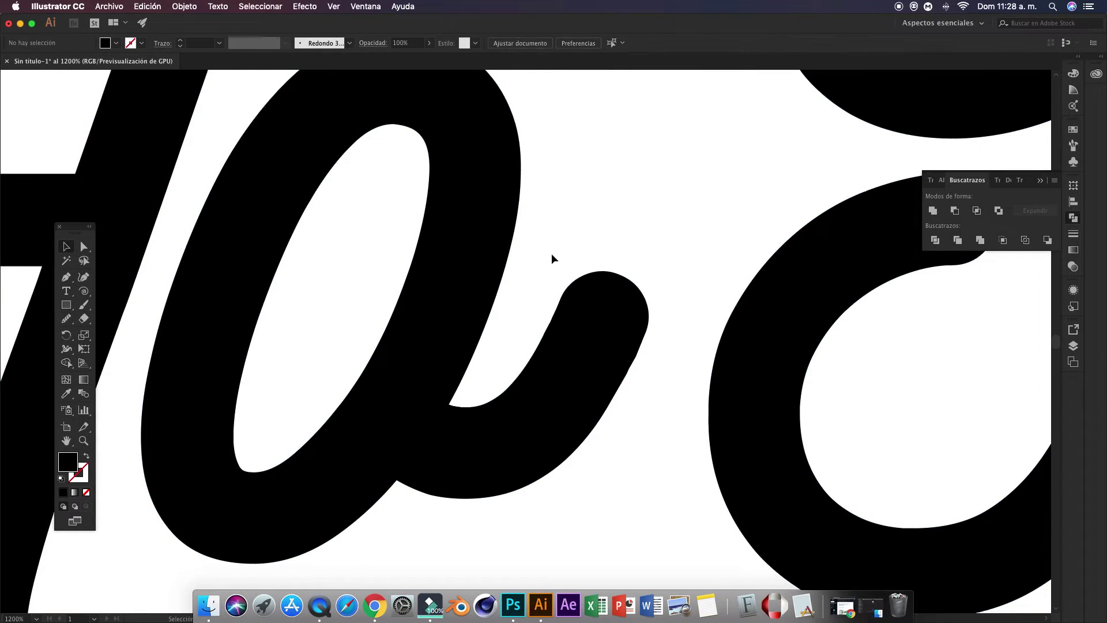
# Step: Draw a closed Pen shape covering the first 'o's exit tail
pyautogui.click(66, 277)
pyautogui.click(382, 495)
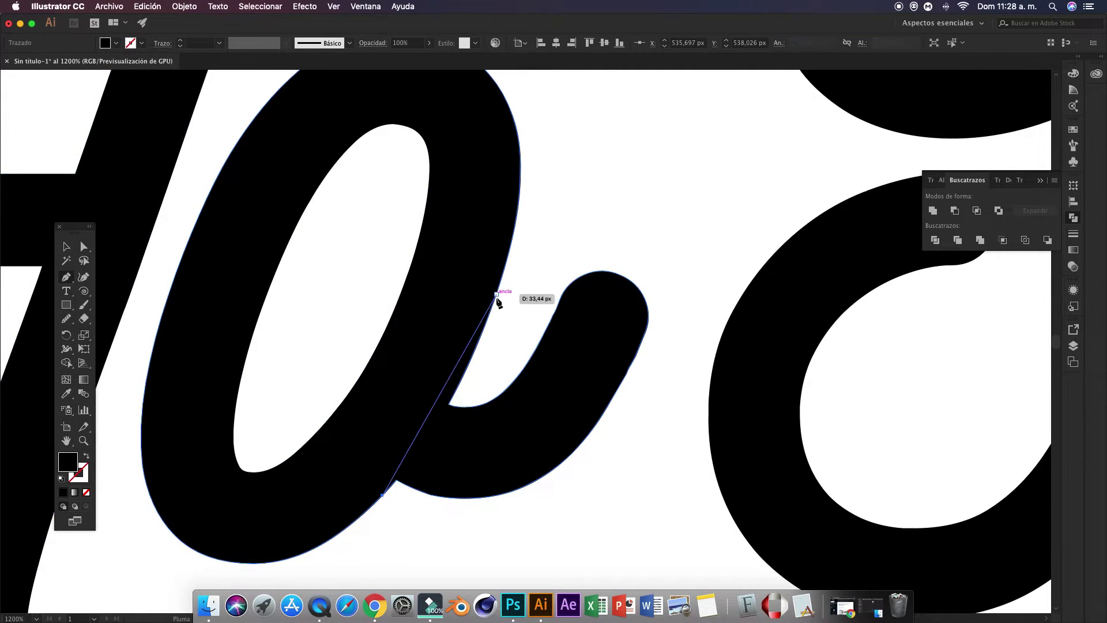
pyautogui.moveTo(476, 349)
pyautogui.mouseDown()
pyautogui.moveTo(516, 240)
pyautogui.moveTo(515, 254)
pyautogui.mouseUp()
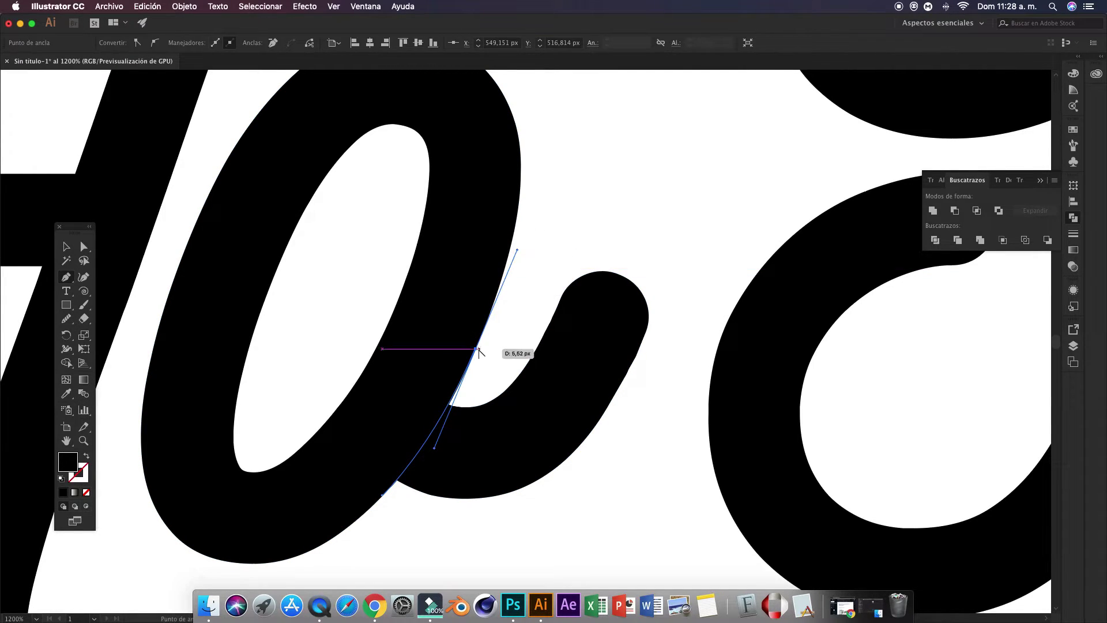
pyautogui.moveTo(476, 349); pyautogui.dragTo(563, 252)
pyautogui.click(634, 233)
pyautogui.click(674, 315)
pyautogui.click(649, 481)
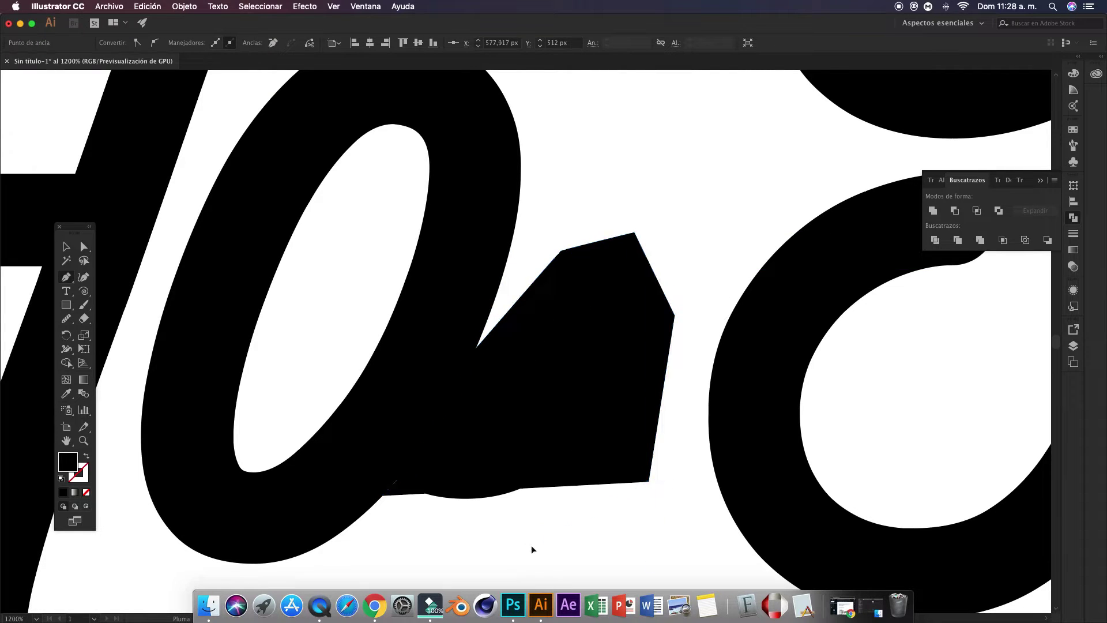
pyautogui.click(545, 542)
pyautogui.click(486, 549)
pyautogui.click(447, 549)
pyautogui.click(382, 495)
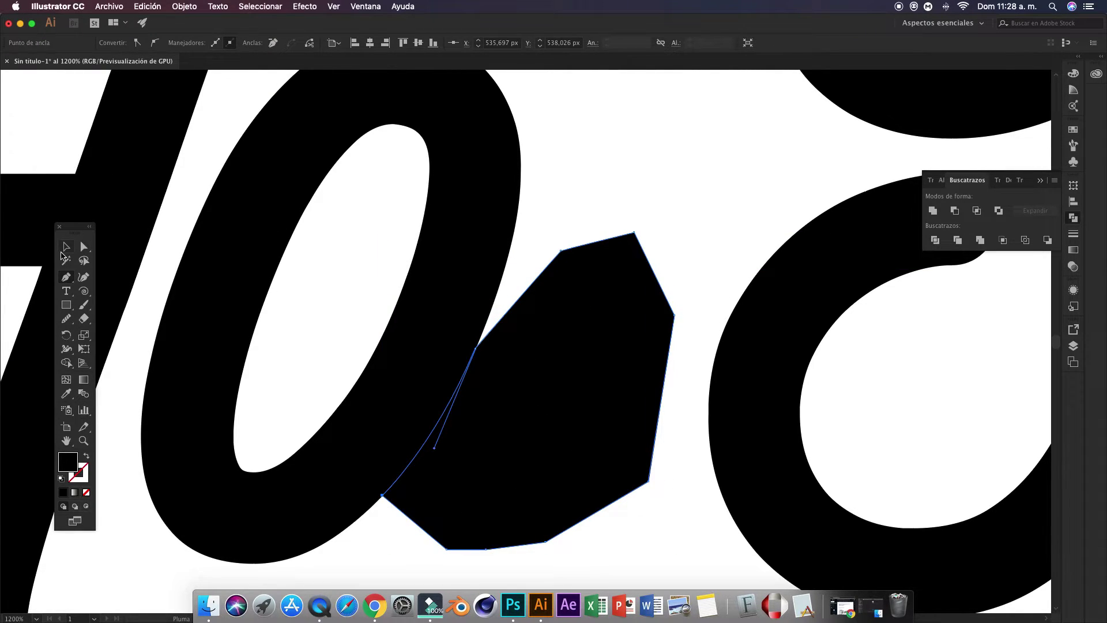
# Step: Delete the covered tail region from the 'o' with the Shape Builder tool
pyautogui.click(64, 248)
pyautogui.moveTo(589, 173); pyautogui.dragTo(576, 476)
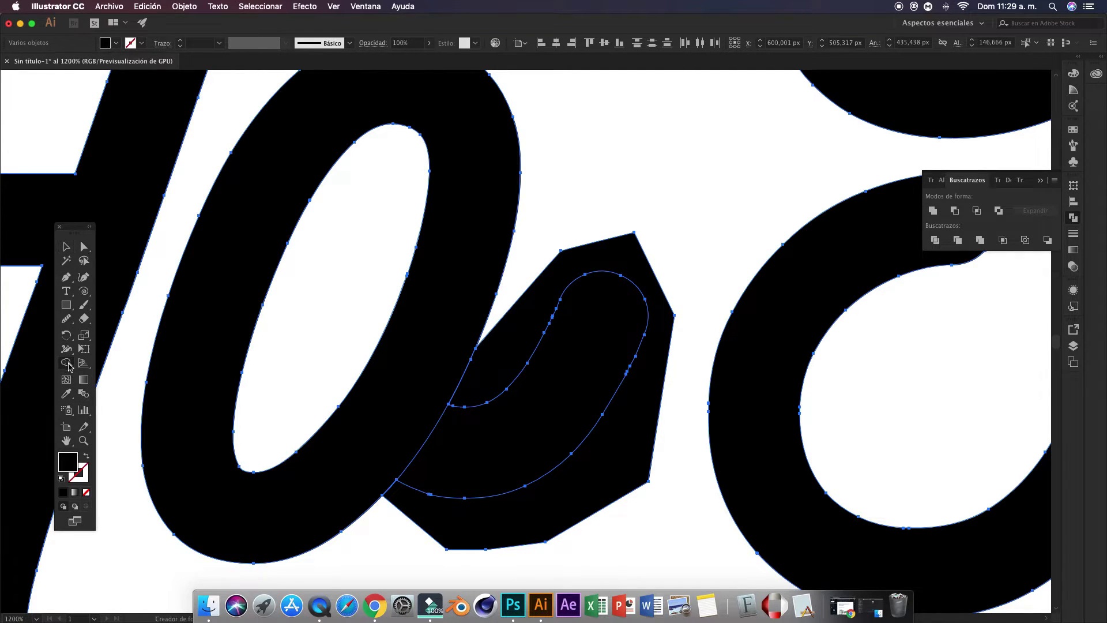
pyautogui.click(67, 363)
pyautogui.keyDown('alt'); pyautogui.click(459, 494); pyautogui.keyUp('alt')
pyautogui.press('super+minus')
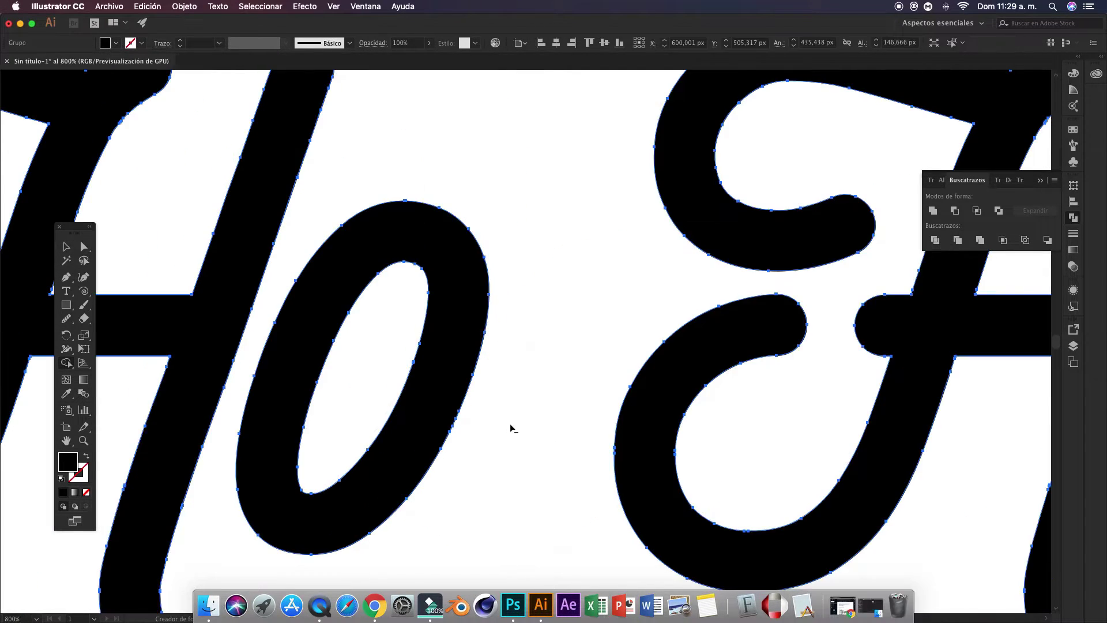
pyautogui.click(66, 246)
# Step: Smooth the 'o's cut edge
pyautogui.click(561, 198)
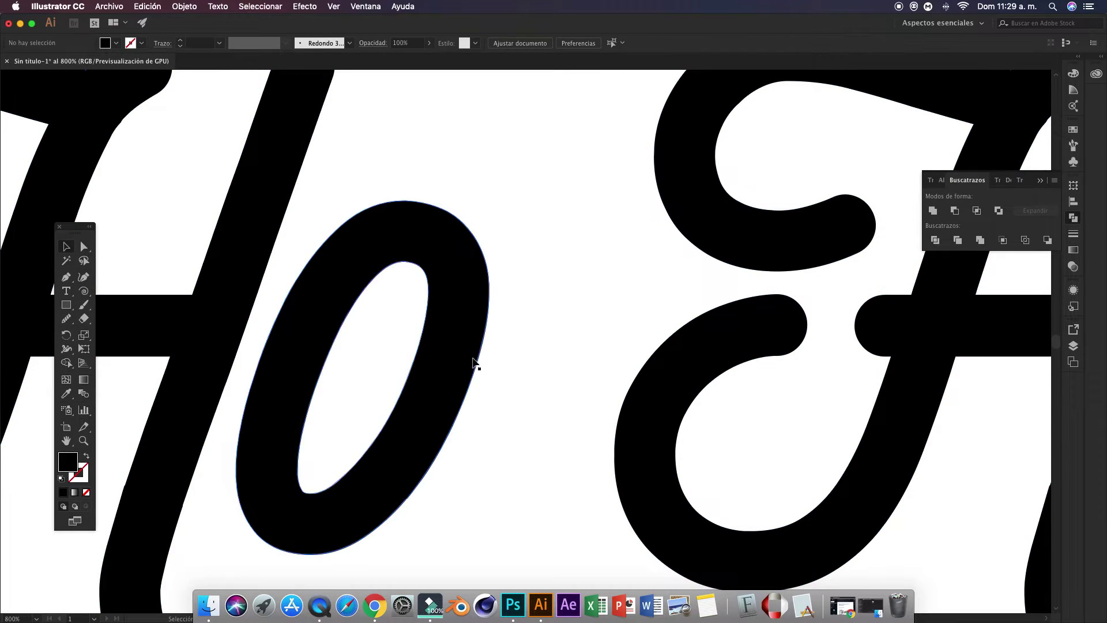
pyautogui.scroll(-3, 471, 372)
pyautogui.press('super+plus')
pyautogui.press('super+plus')
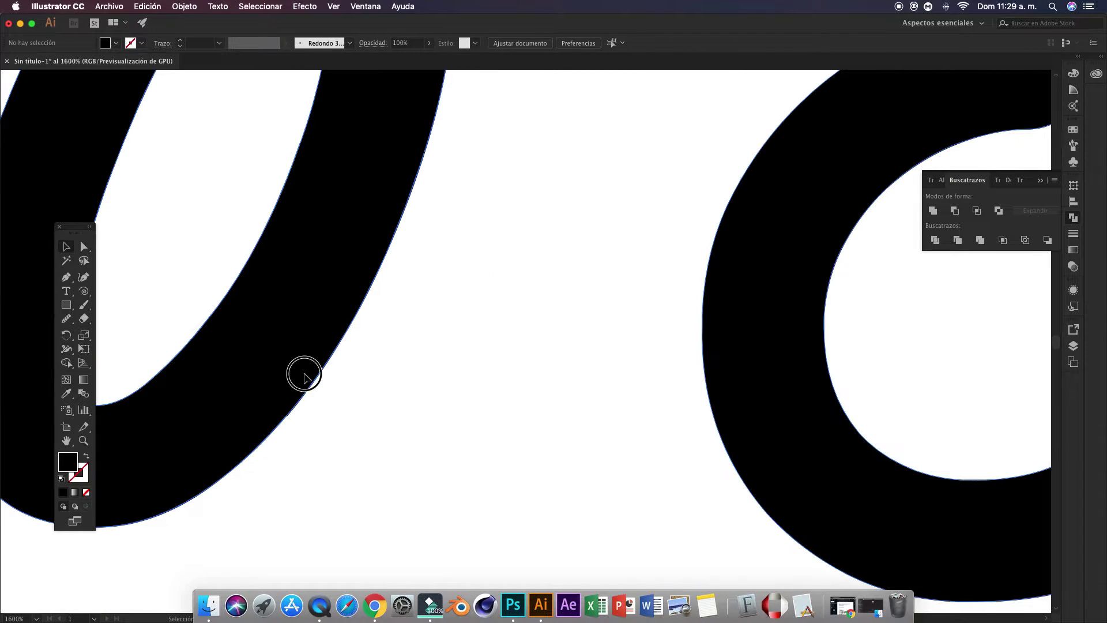
pyautogui.click(304, 372)
pyautogui.click(65, 319)
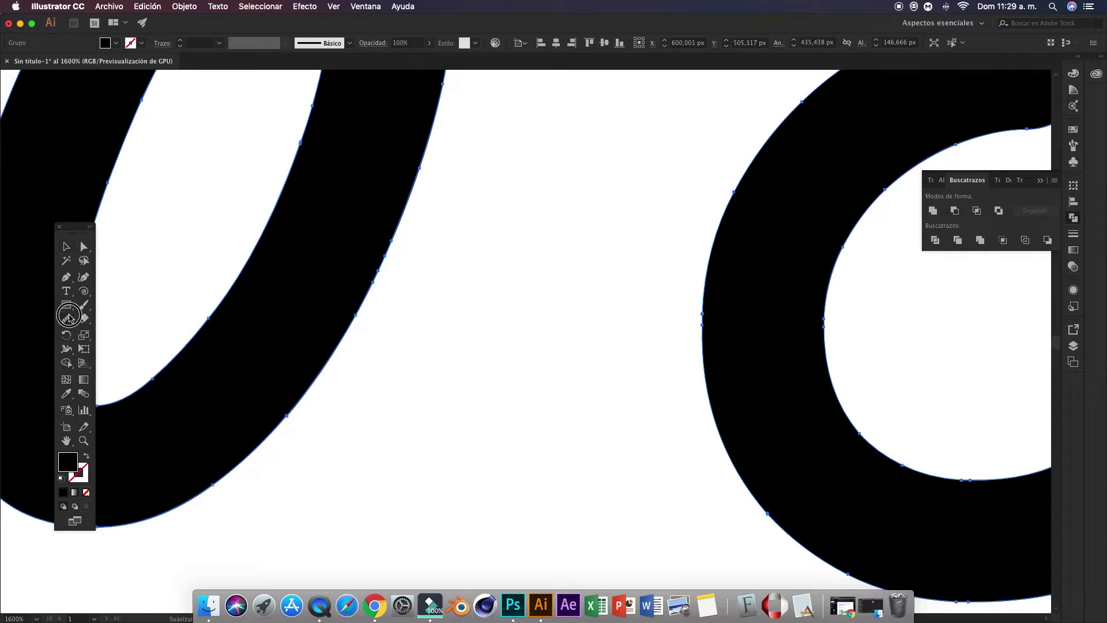
pyautogui.click(303, 402)
pyautogui.click(66, 246)
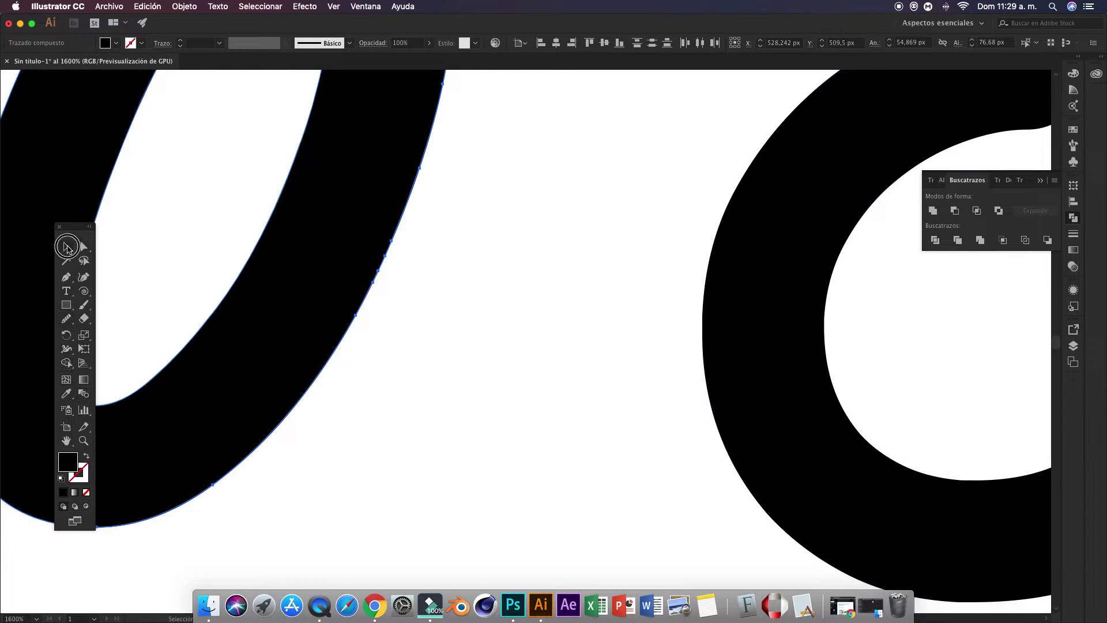
pyautogui.click(427, 375)
# Step: Ungroup the whole 'Ho Ho!' lettering
pyautogui.press('super+minus')
pyautogui.press('super+minus')
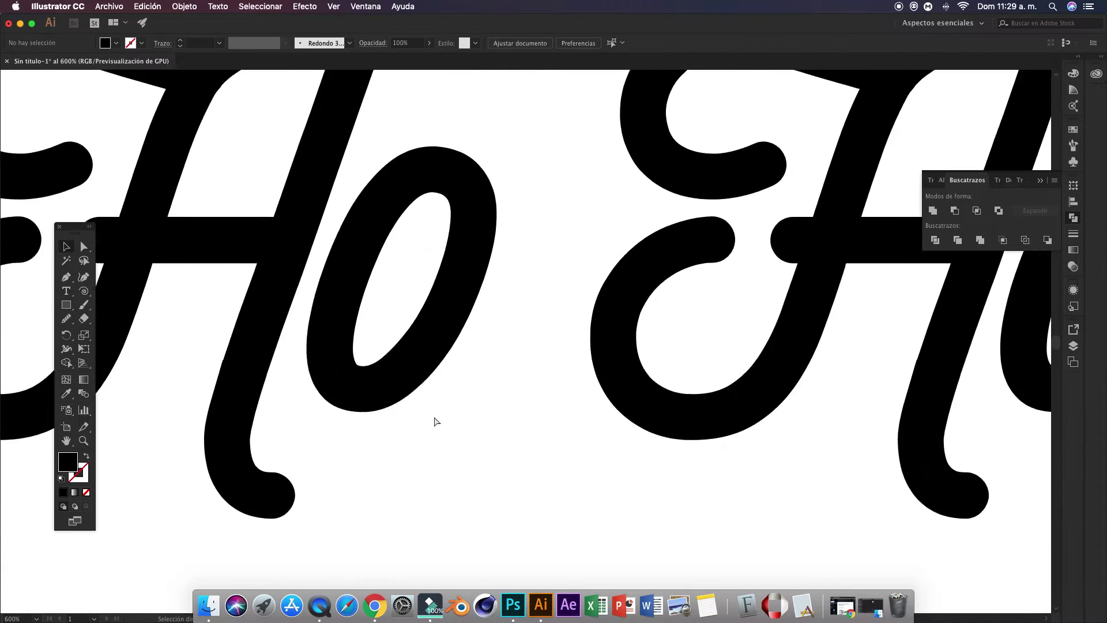
pyautogui.press('super+minus')
pyautogui.press('super+minus')
pyautogui.click(856, 329)
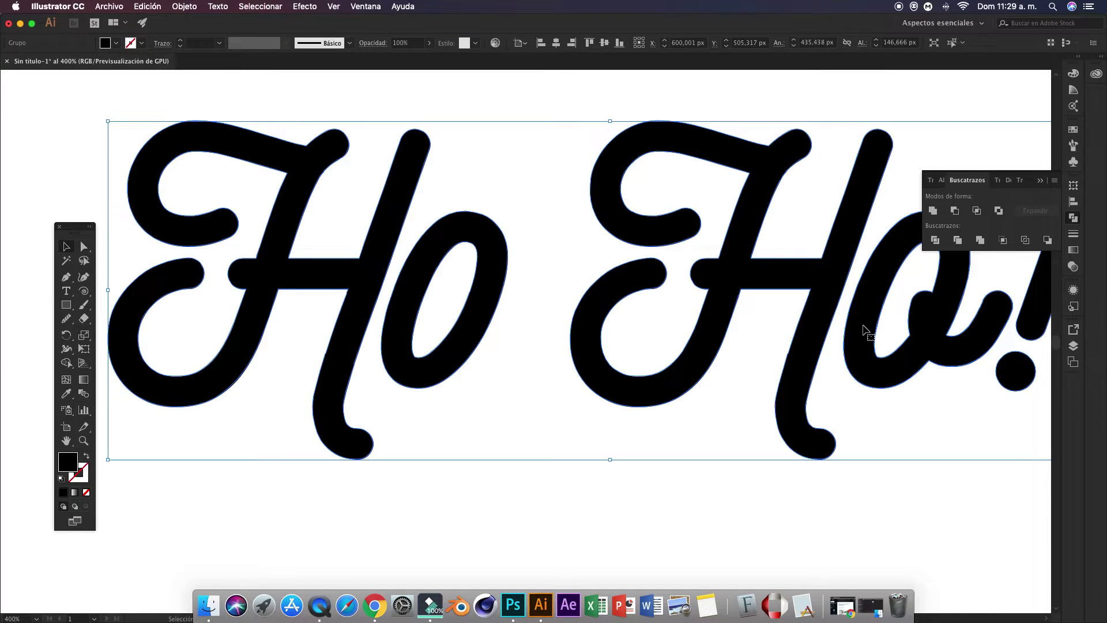
pyautogui.rightClick(863, 328)
pyautogui.click(903, 412)
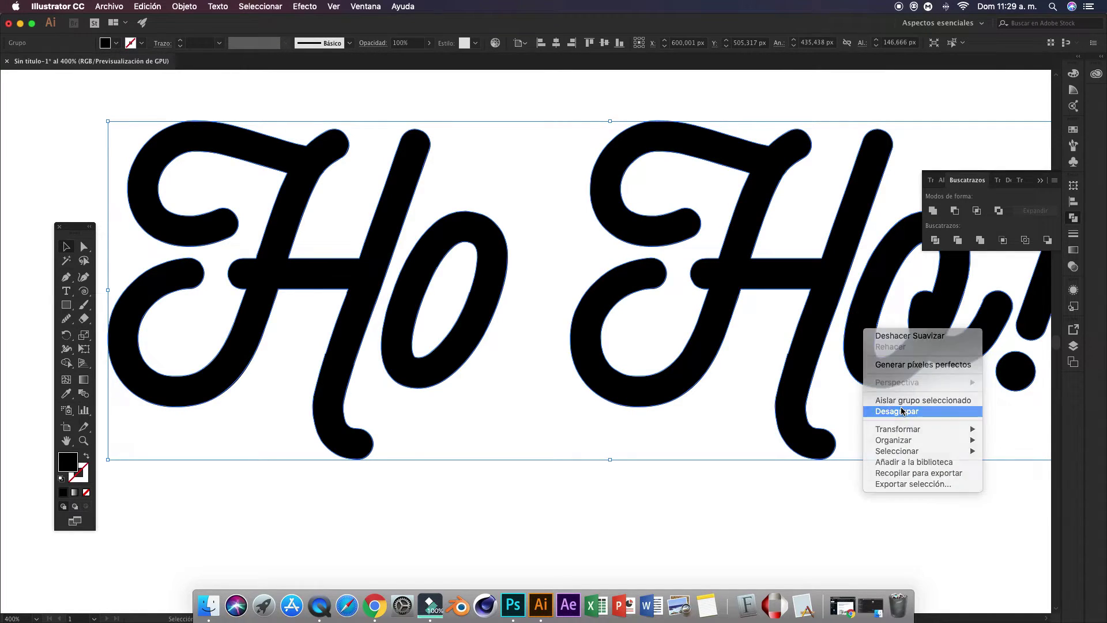
pyautogui.click(634, 482)
# Step: Draw a stroke-only Pen curve from the top of the first 'o' out to the right
pyautogui.press('p')
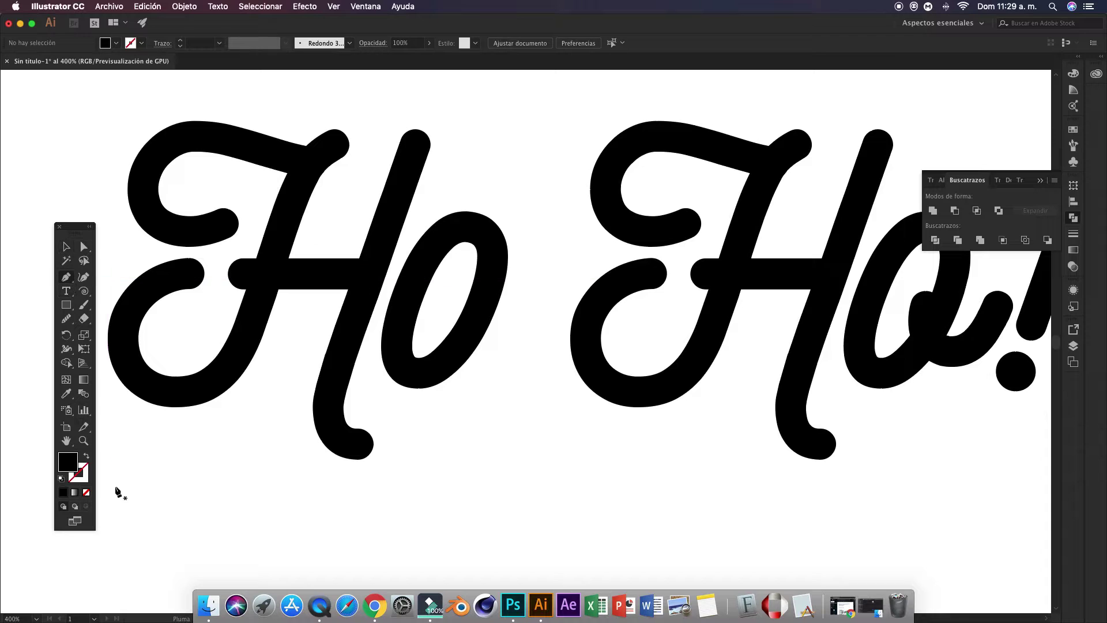
pyautogui.click(87, 455)
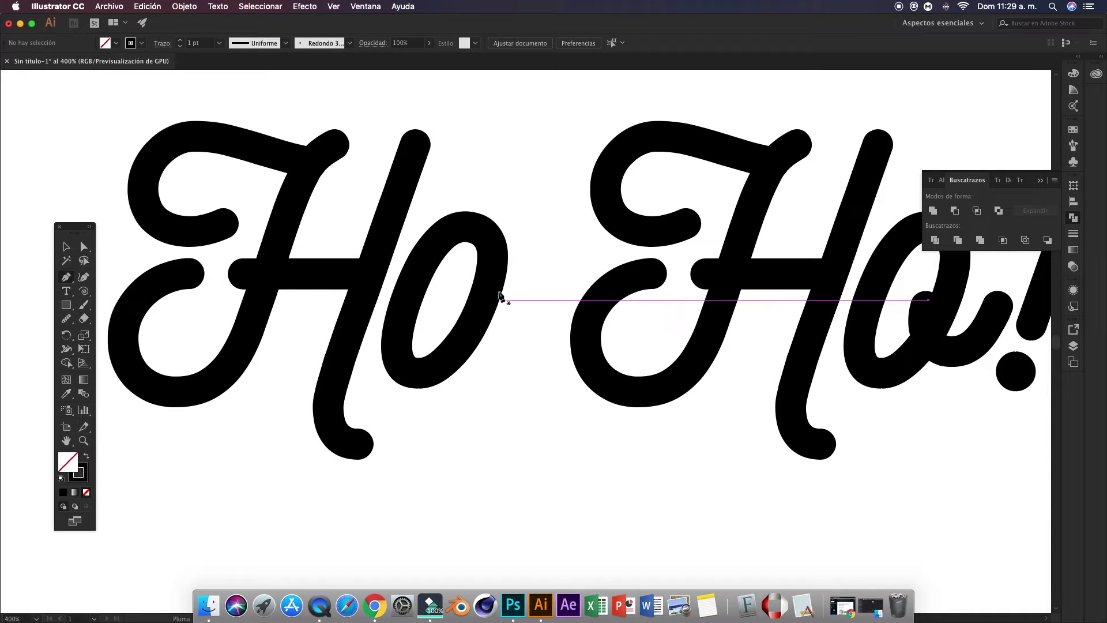
pyautogui.click(461, 256)
pyautogui.moveTo(539, 238); pyautogui.dragTo(584, 208)
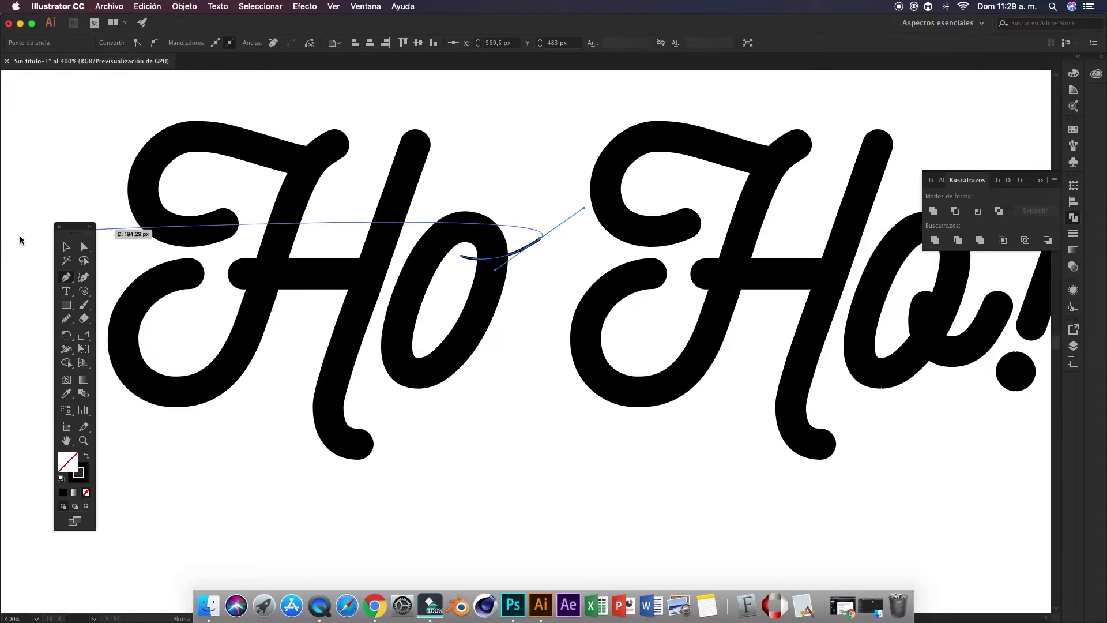
pyautogui.press('v')
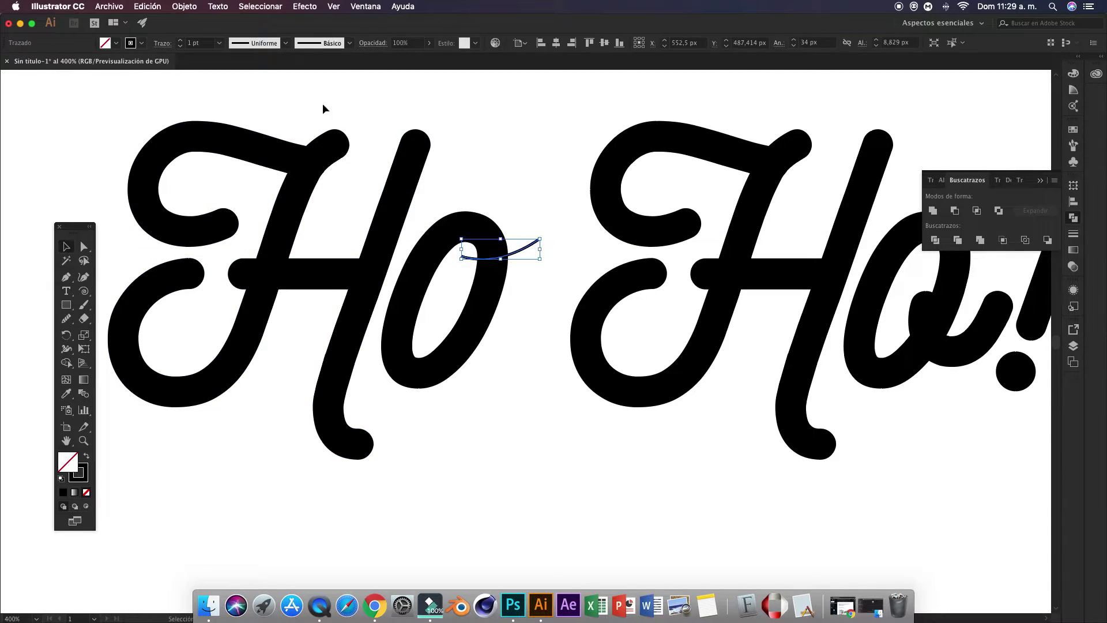
# Step: Thicken the connector stroke and give it round caps
pyautogui.click(181, 41)
pyautogui.click(181, 40)
pyautogui.click(181, 39)
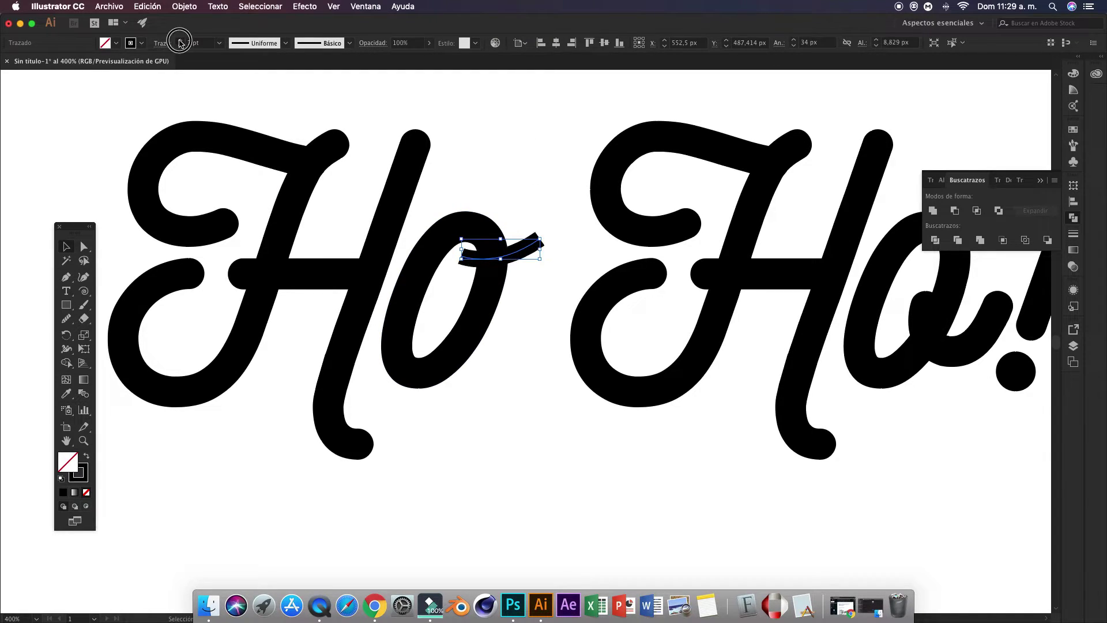
pyautogui.click(513, 135)
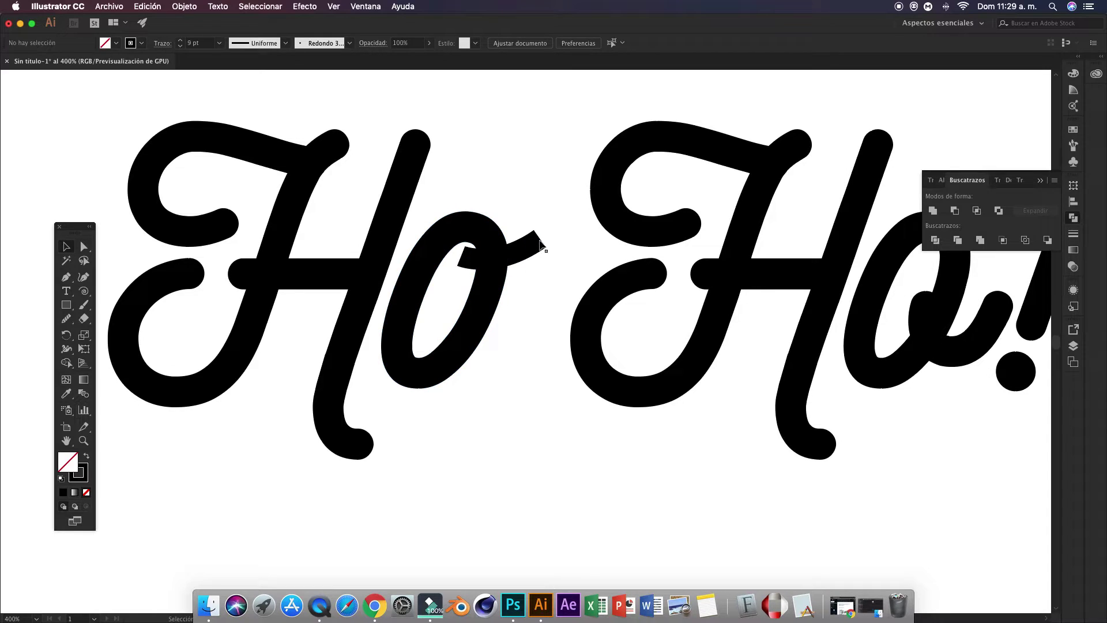
pyautogui.click(510, 250)
pyautogui.click(162, 43)
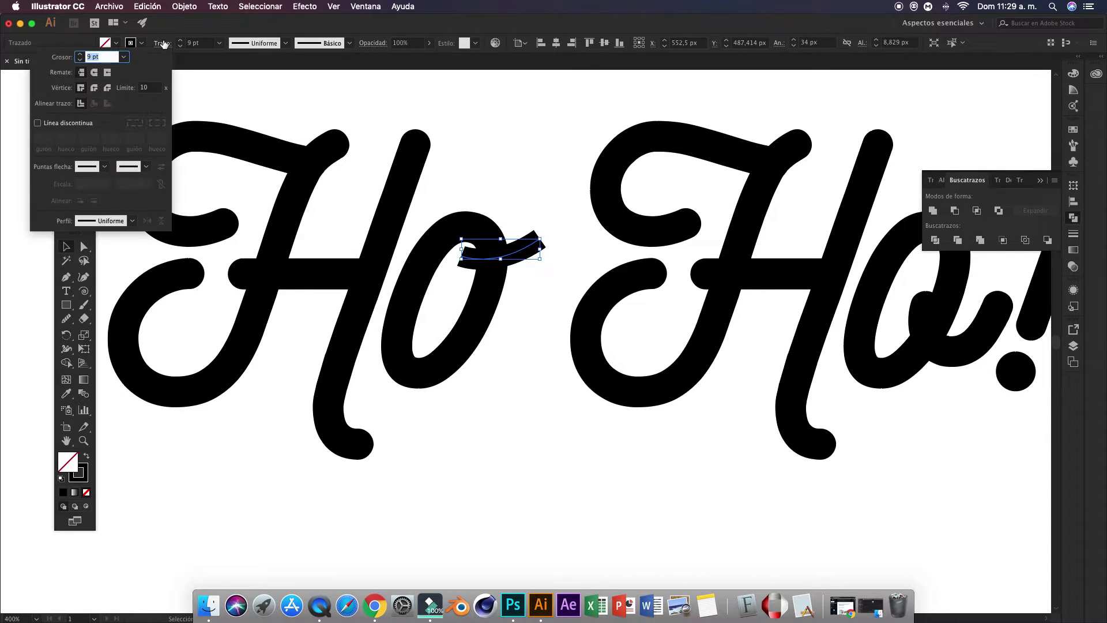
pyautogui.click(94, 72)
pyautogui.click(514, 146)
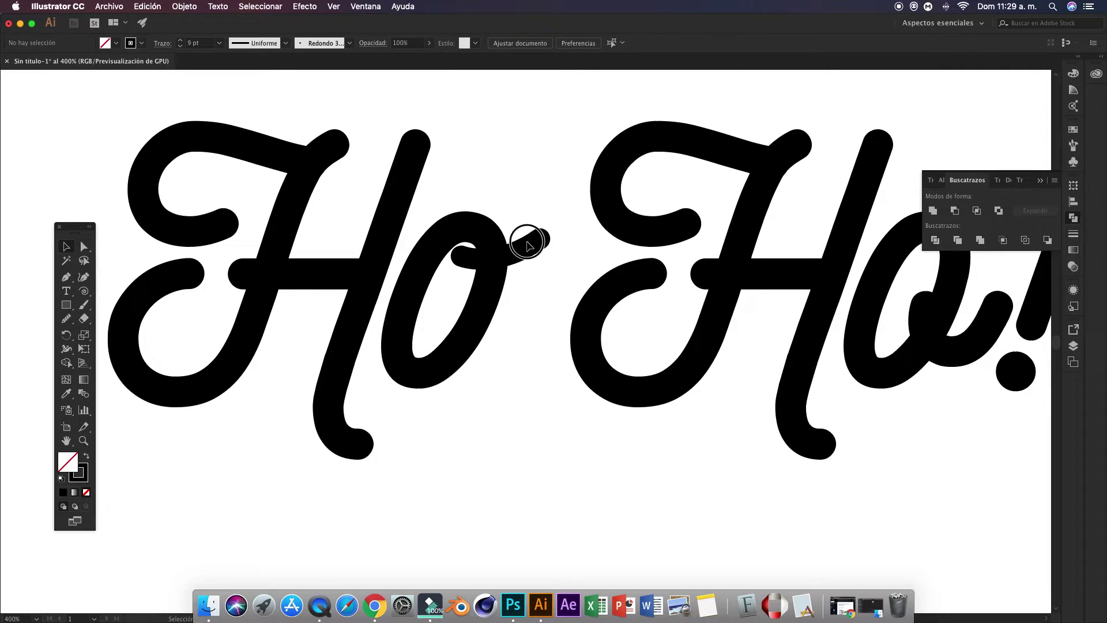
# Step: Set the connector stroke weight to 12 pt
pyautogui.click(528, 252)
pyautogui.click(531, 157)
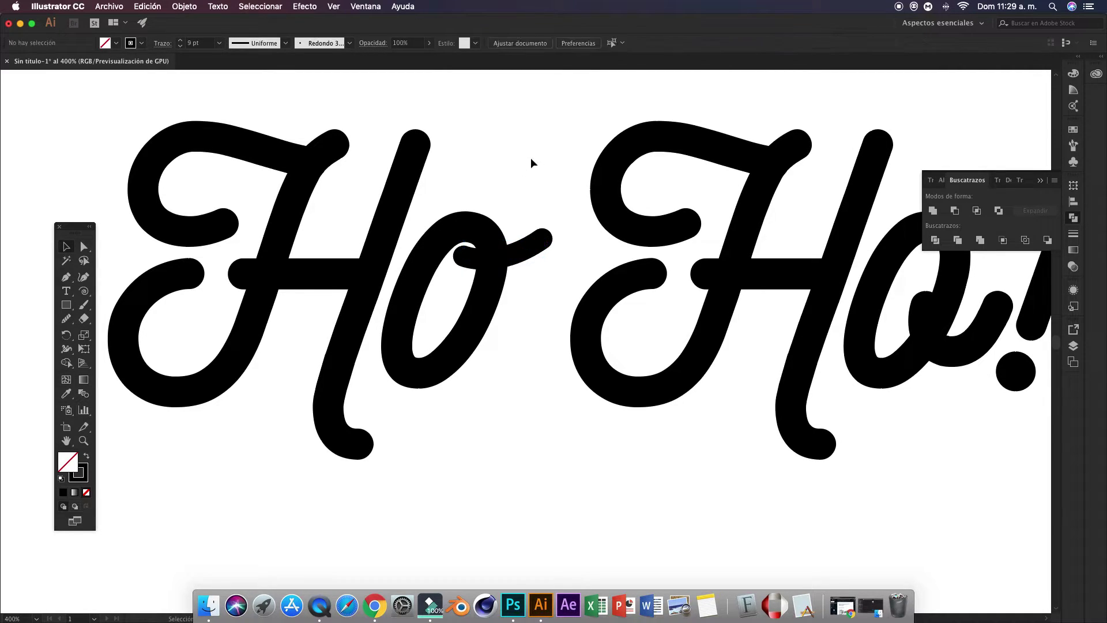
pyautogui.click(534, 251)
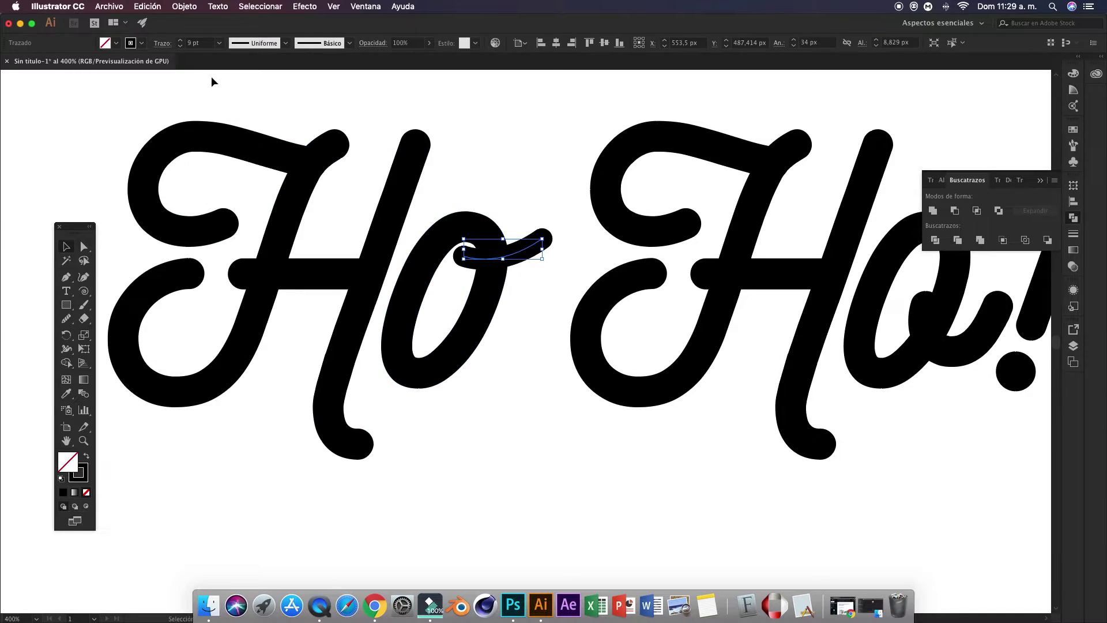
pyautogui.click(177, 40)
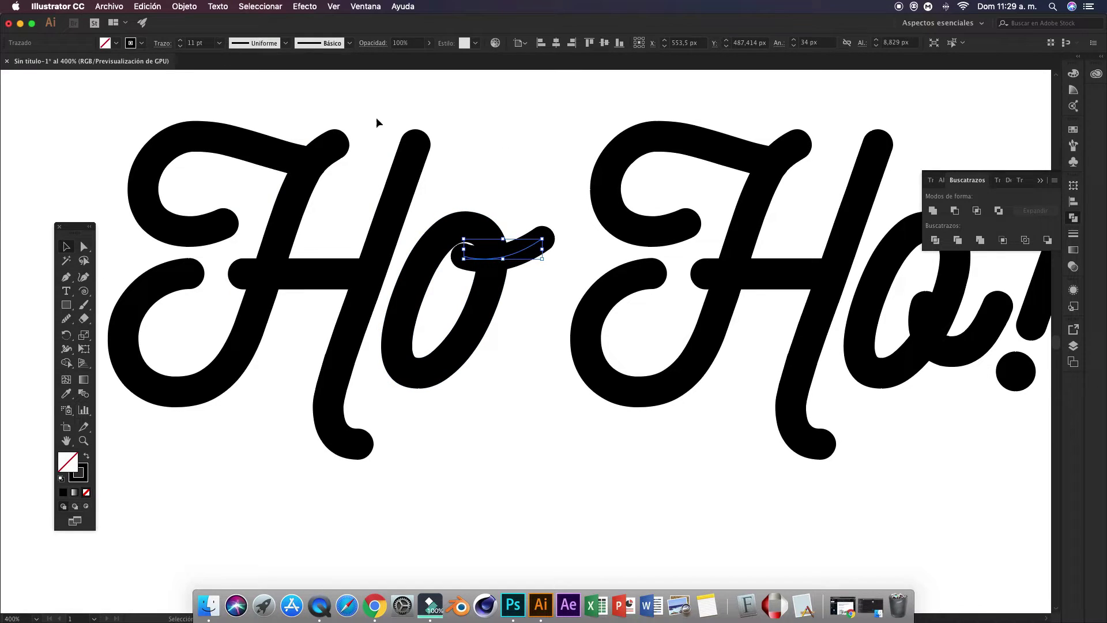
pyautogui.press('Up')
pyautogui.press('Up')
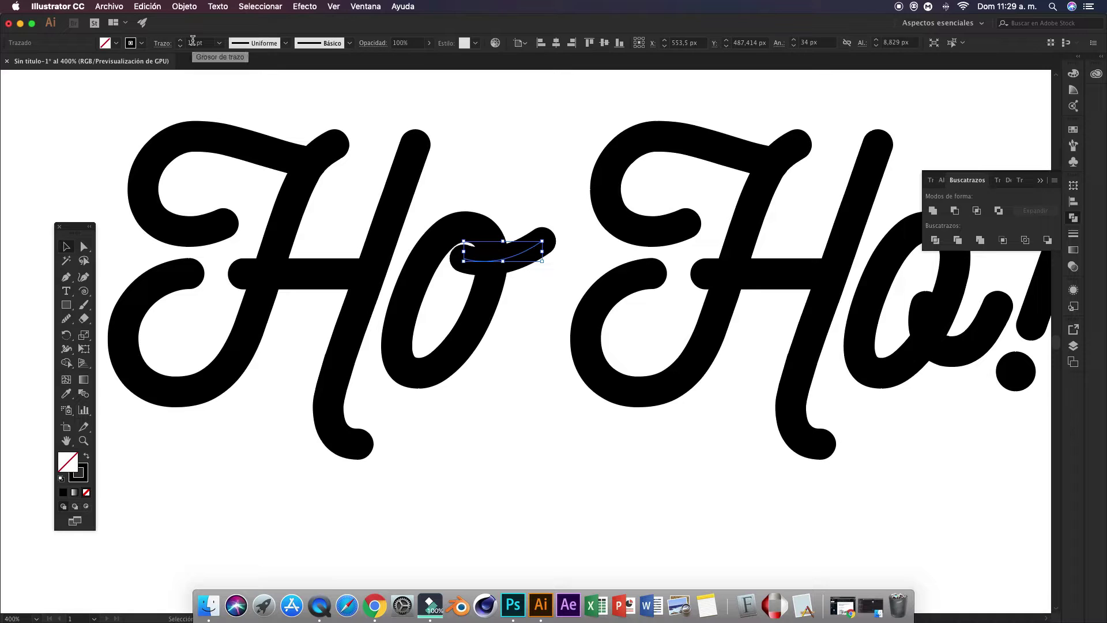
pyautogui.click(466, 130)
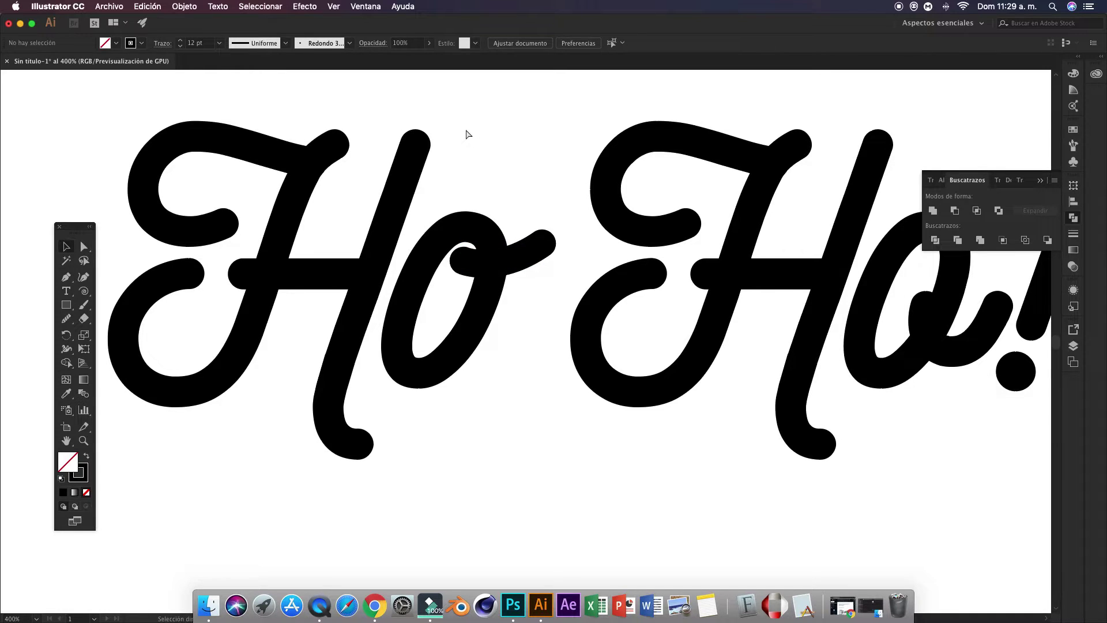
pyautogui.press('super+minus')
pyautogui.press('super+minus')
pyautogui.press('super+minus')
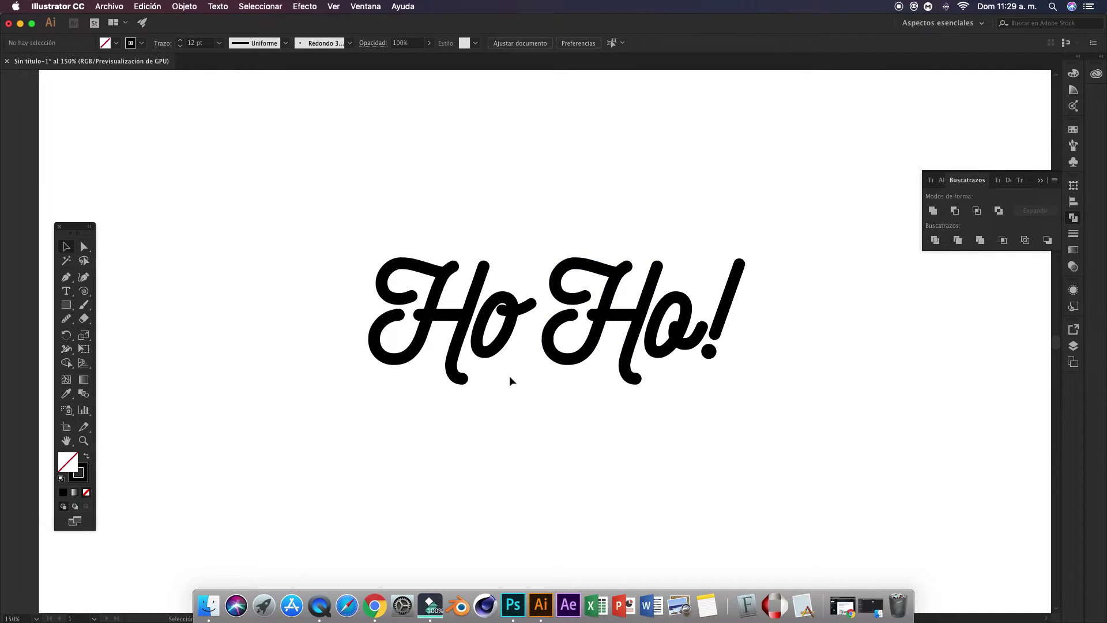
# Step: Delete the second 'o' and the second 'H'
pyautogui.click(695, 347)
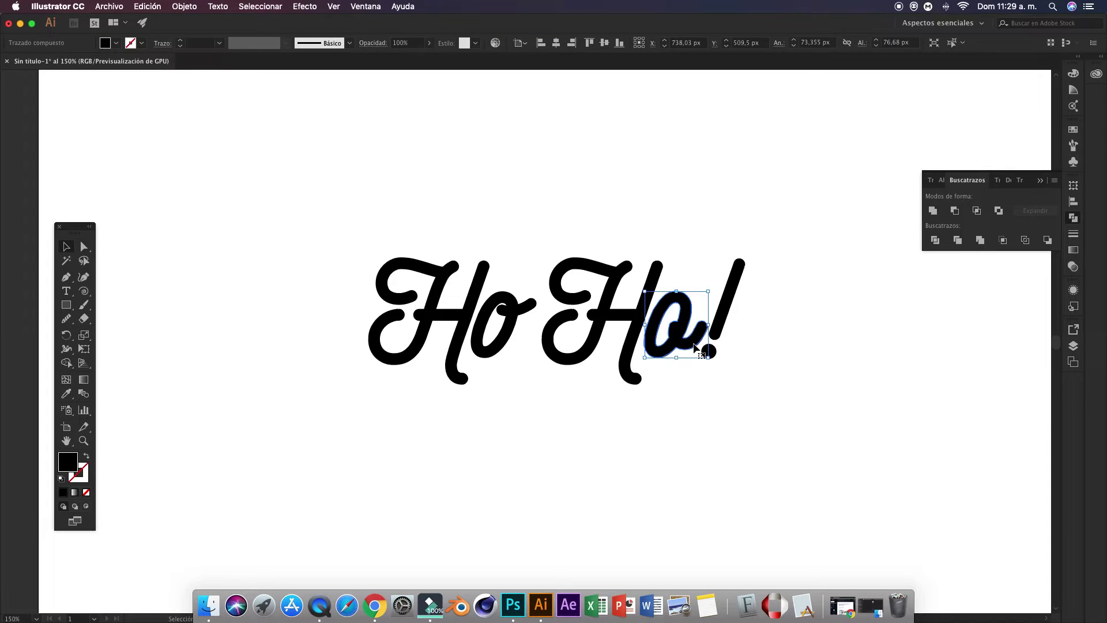
pyautogui.press('Delete')
pyautogui.click(577, 230)
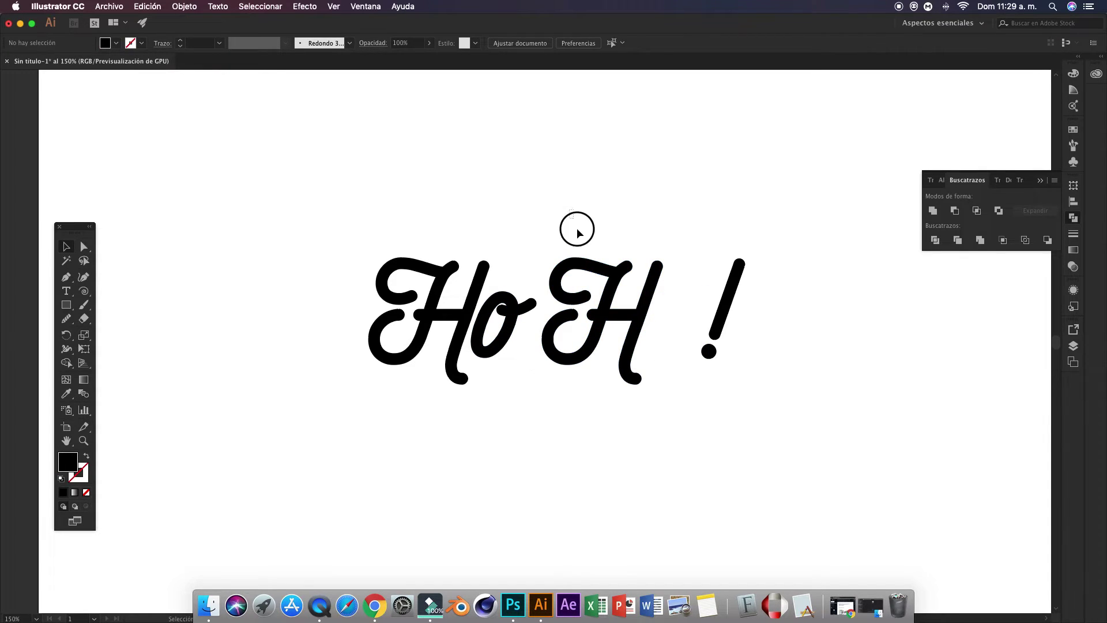
pyautogui.moveTo(577, 229); pyautogui.dragTo(635, 452)
pyautogui.press('Delete')
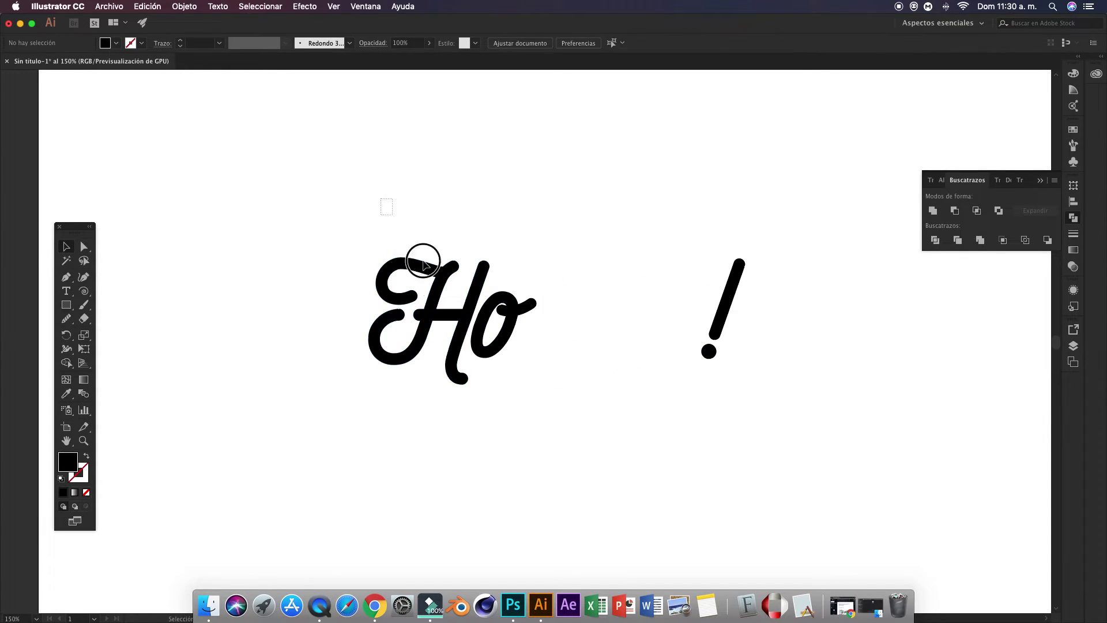
# Step: Duplicate the first 'Ho' to the right and nudge the copy snugly before the '!'
pyautogui.moveTo(424, 264); pyautogui.dragTo(524, 424)
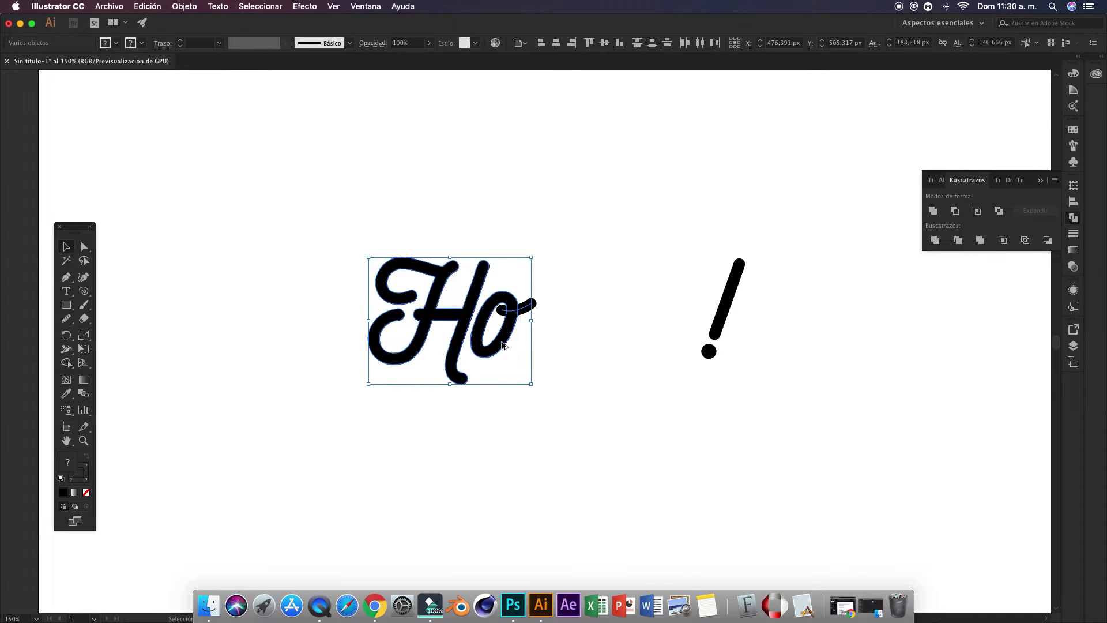
pyautogui.moveTo(503, 345); pyautogui.dragTo(676, 345)
pyautogui.moveTo(676, 345); pyautogui.dragTo(676, 346)
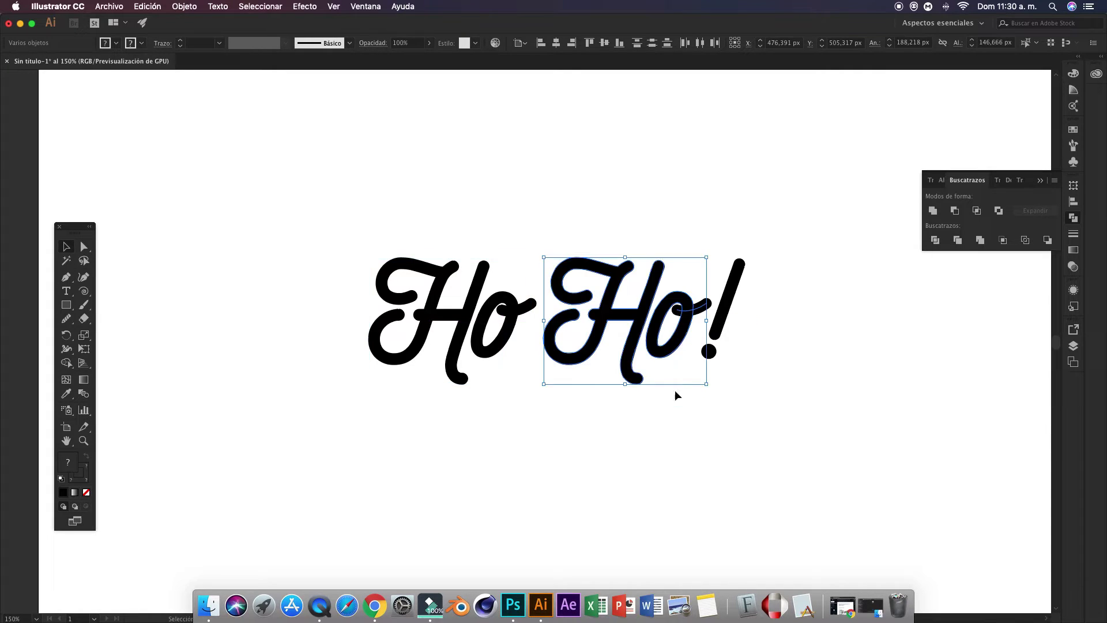
pyautogui.click(663, 448)
pyautogui.moveTo(558, 186); pyautogui.dragTo(683, 419)
pyautogui.press('Left')
pyautogui.press('Left')
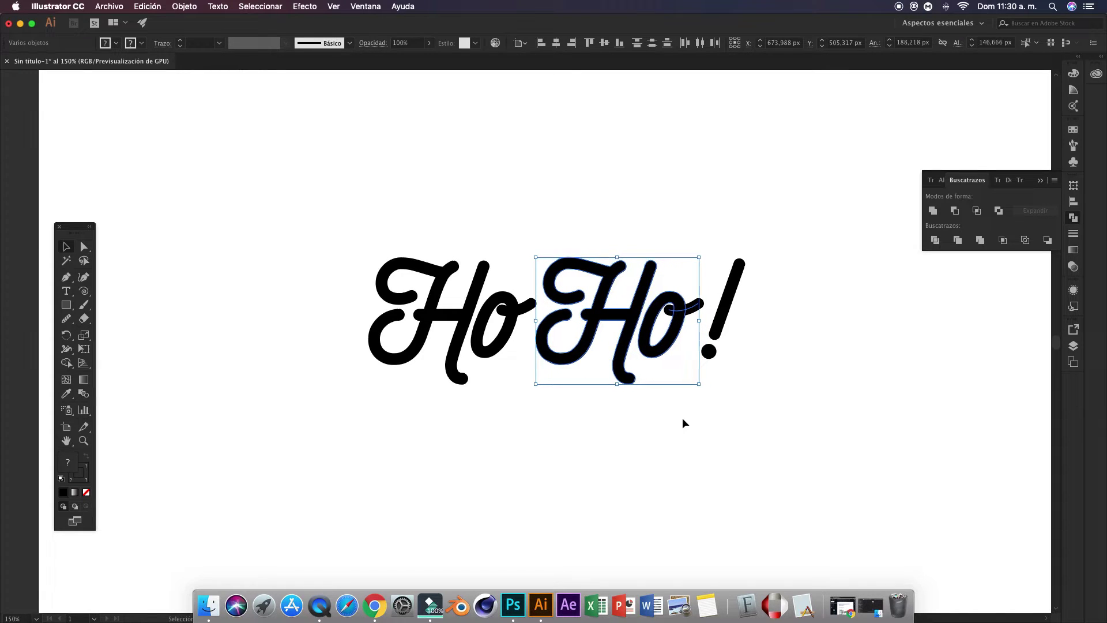
pyautogui.click(684, 423)
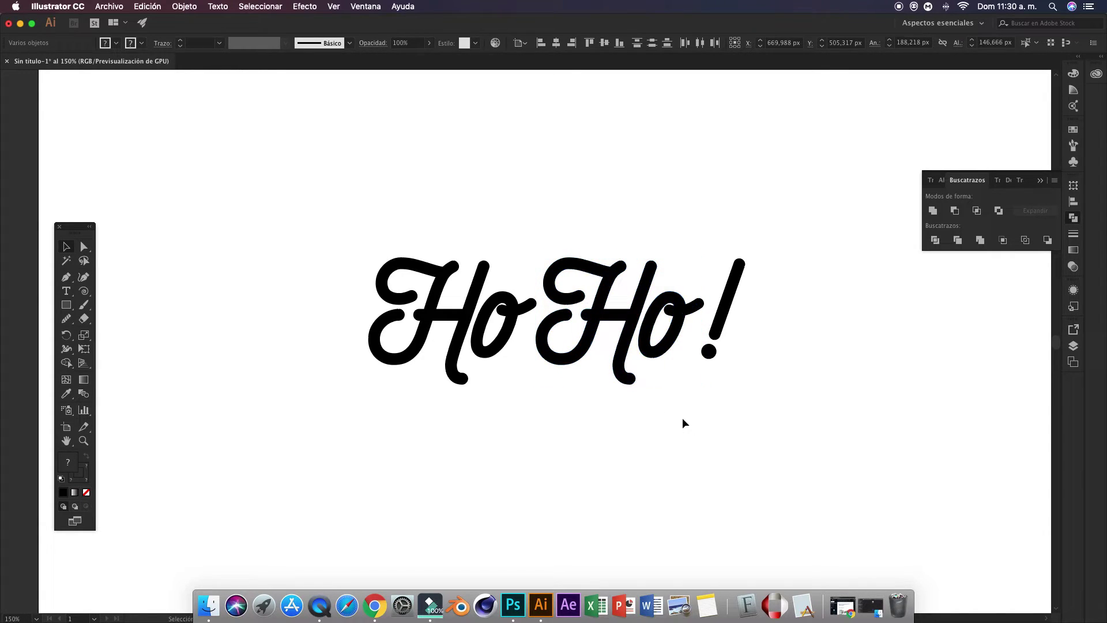
pyautogui.click(519, 306)
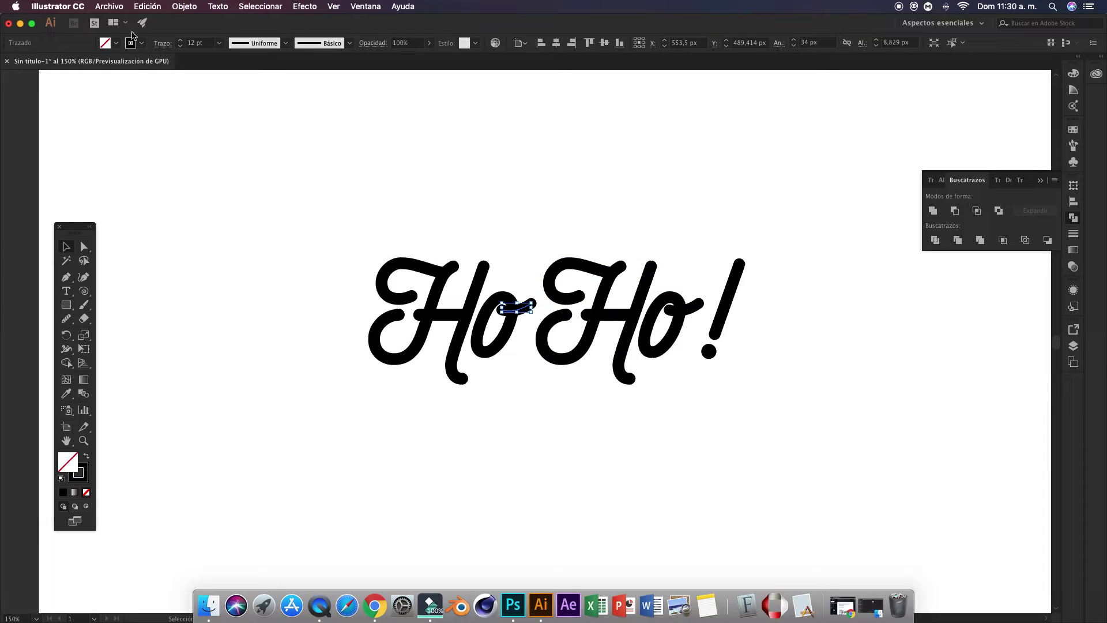
# Step: Expand both 'o' connector strokes into filled shapes and fit the artboard in view
pyautogui.click(152, 6)
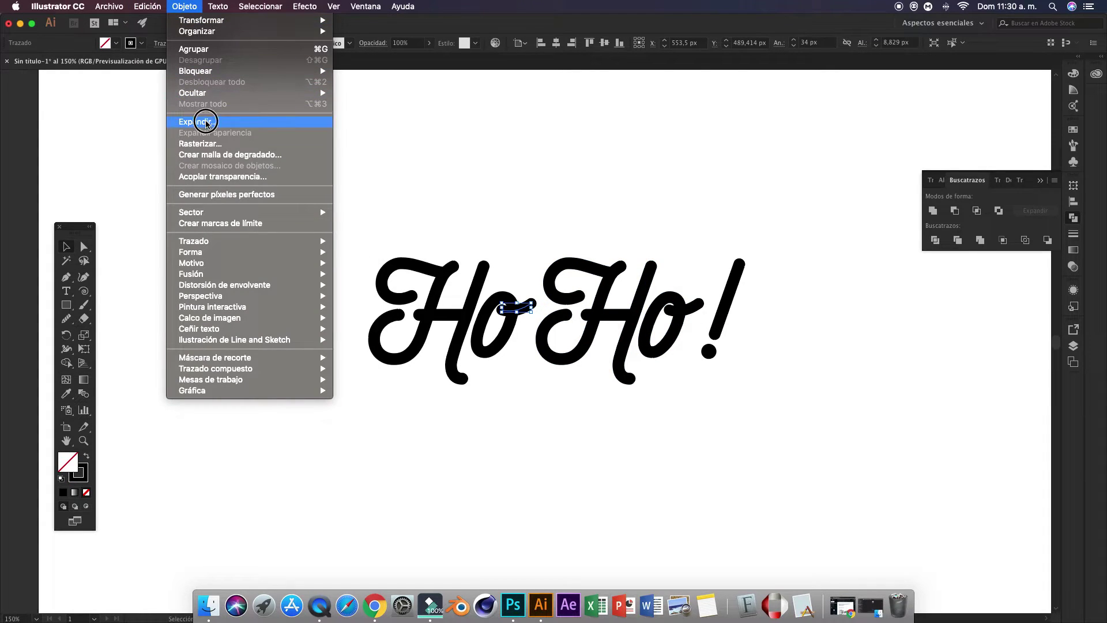
pyautogui.click(207, 117)
pyautogui.click(604, 385)
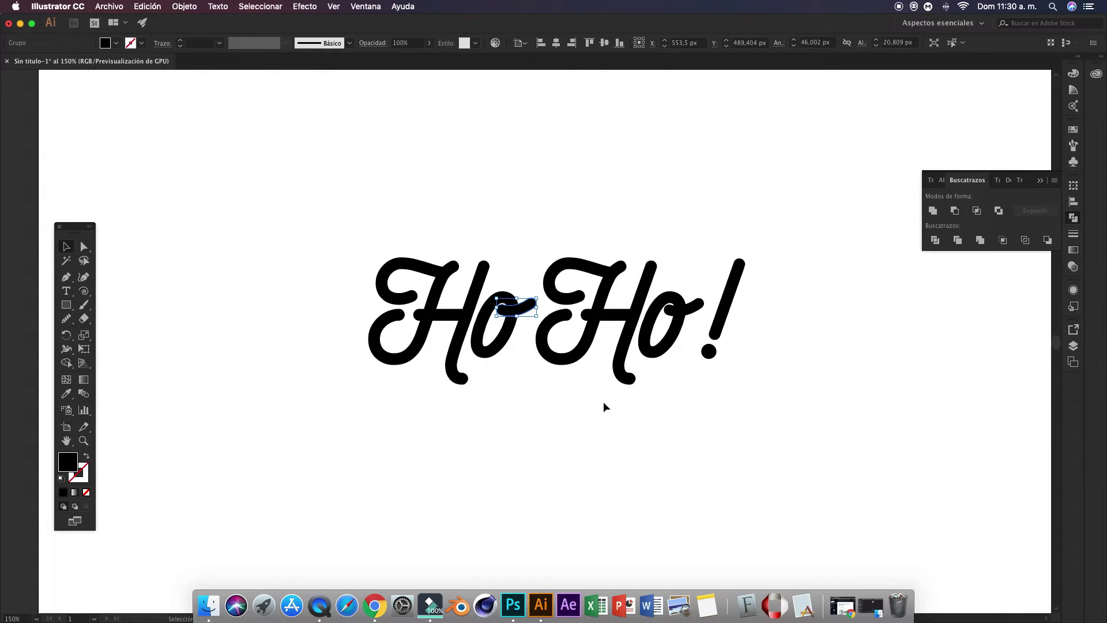
pyautogui.click(674, 407)
pyautogui.click(699, 302)
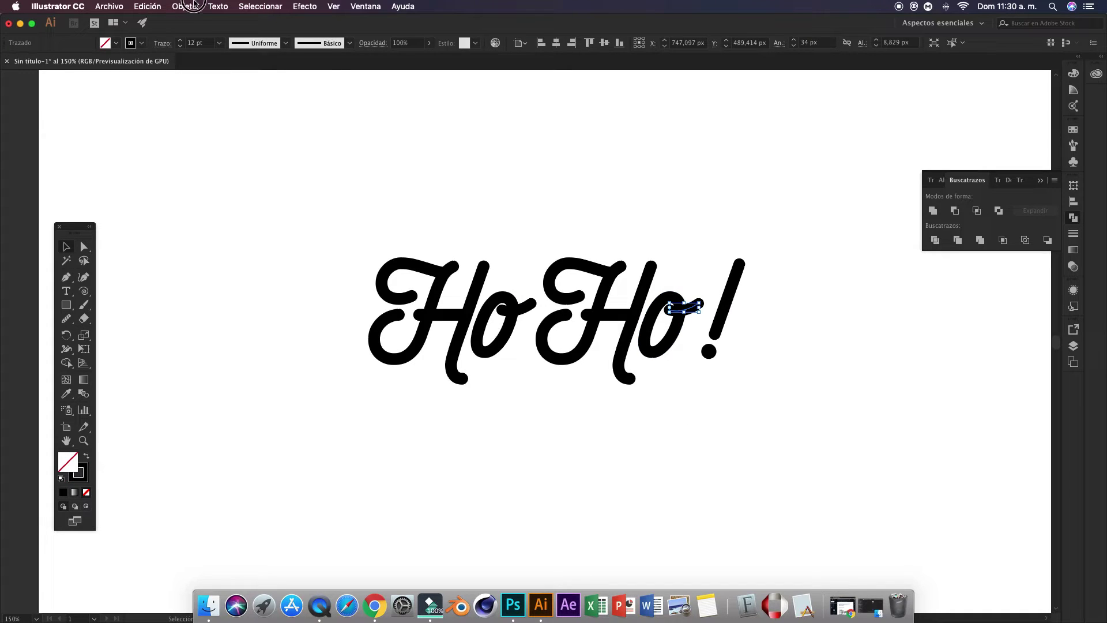
pyautogui.click(184, 7)
pyautogui.click(203, 121)
pyautogui.click(604, 385)
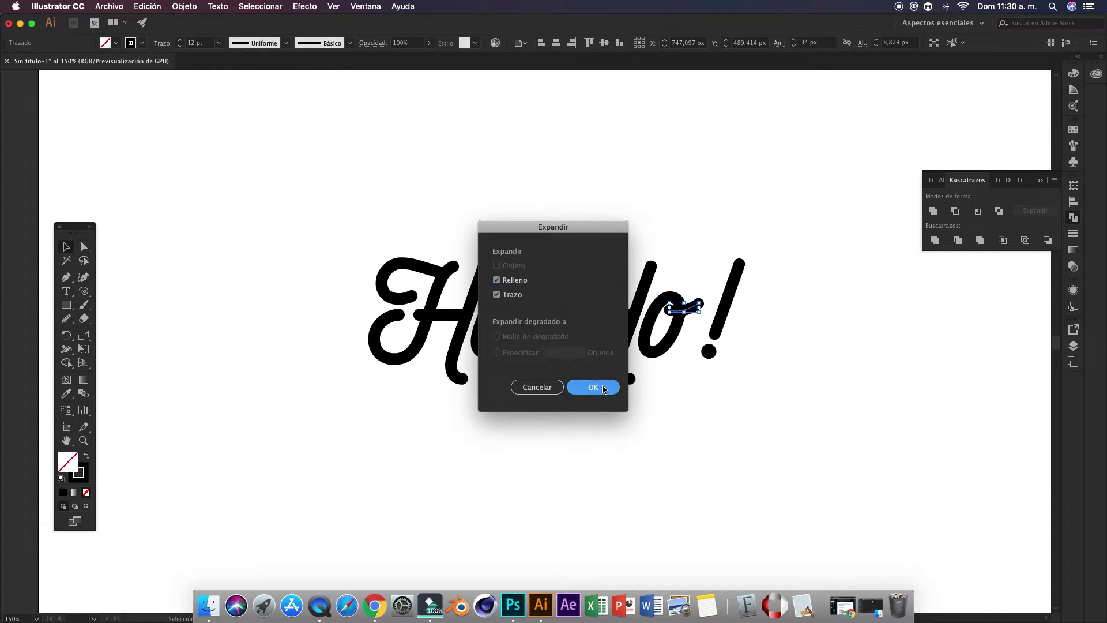
pyautogui.click(741, 419)
pyautogui.press('super+0')
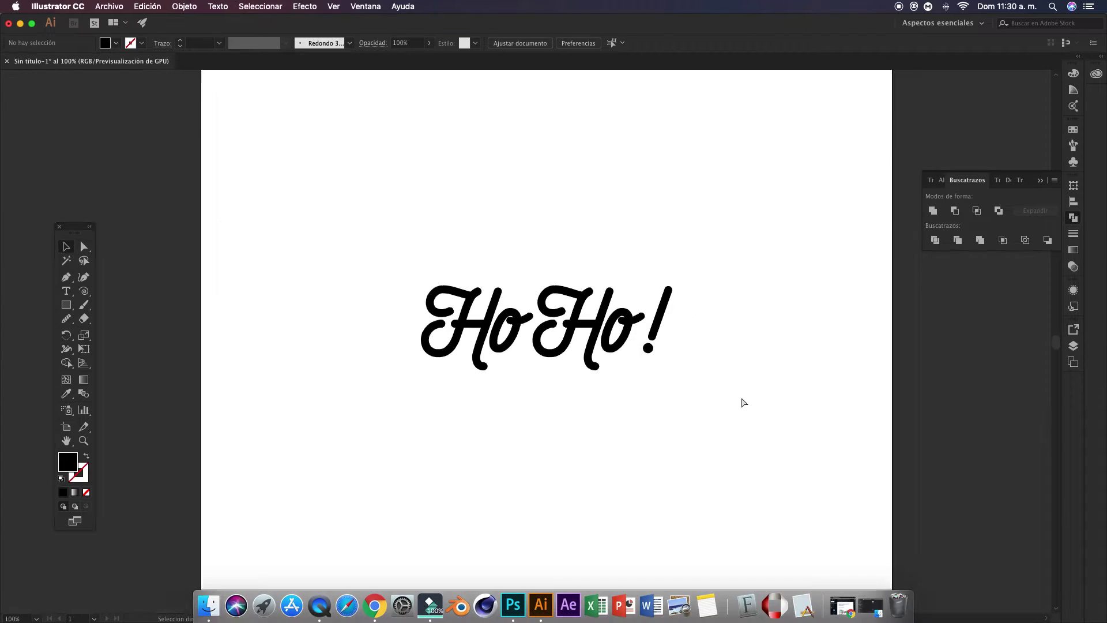
# Step: Delete the dot of the exclamation mark
pyautogui.press('super+plus')
pyautogui.press('super+plus')
pyautogui.press('super+plus')
pyautogui.press('super+plus')
pyautogui.press('super+plus')
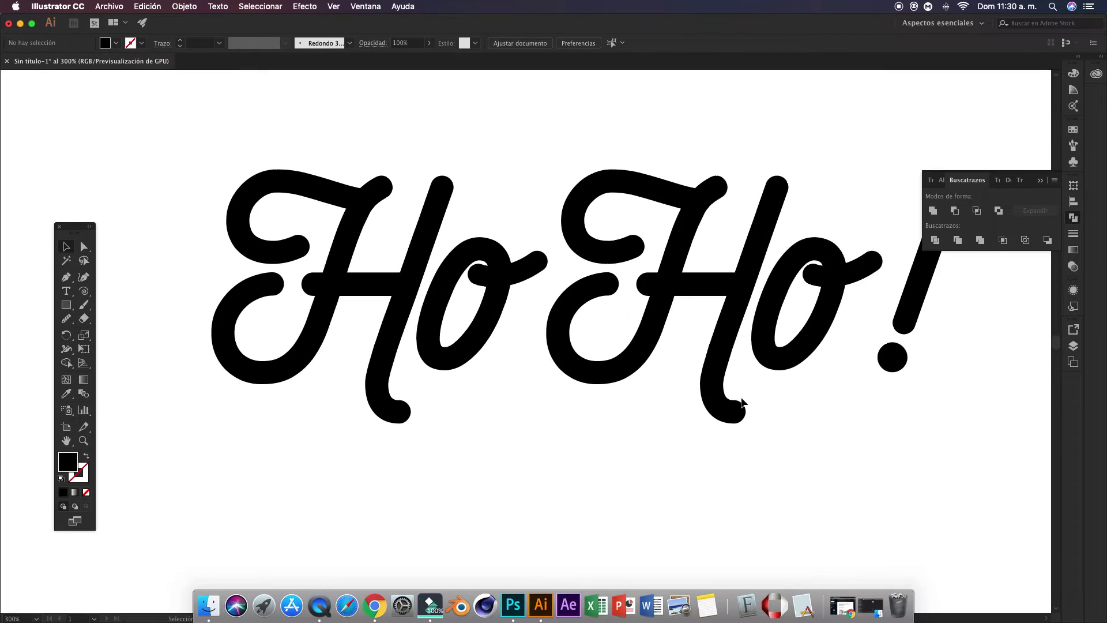
pyautogui.click(707, 357)
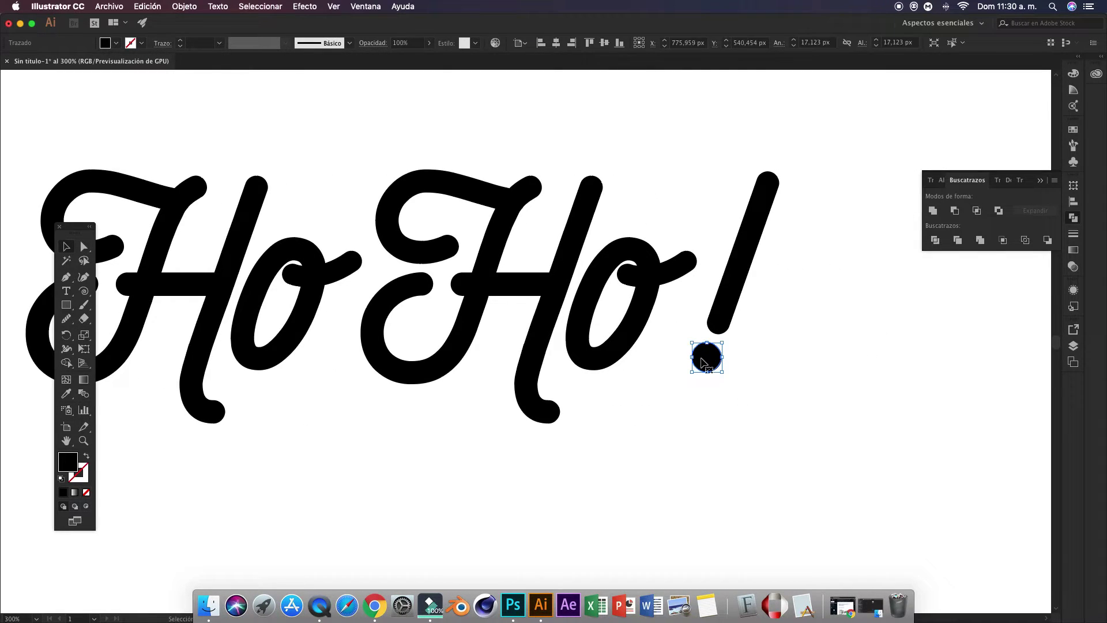
pyautogui.press('Delete')
# Step: With the Spiral tool, set the stroke colour to black, then draw and undo a test spiral
pyautogui.moveTo(84, 291); pyautogui.dragTo(177, 319)
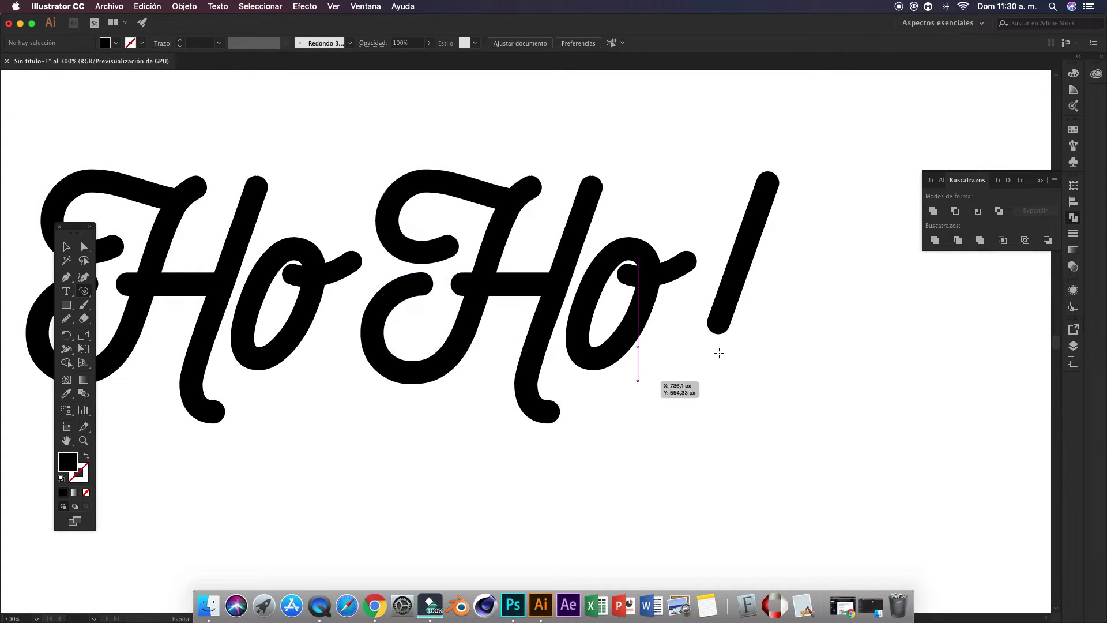
pyautogui.moveTo(708, 356); pyautogui.dragTo(721, 375)
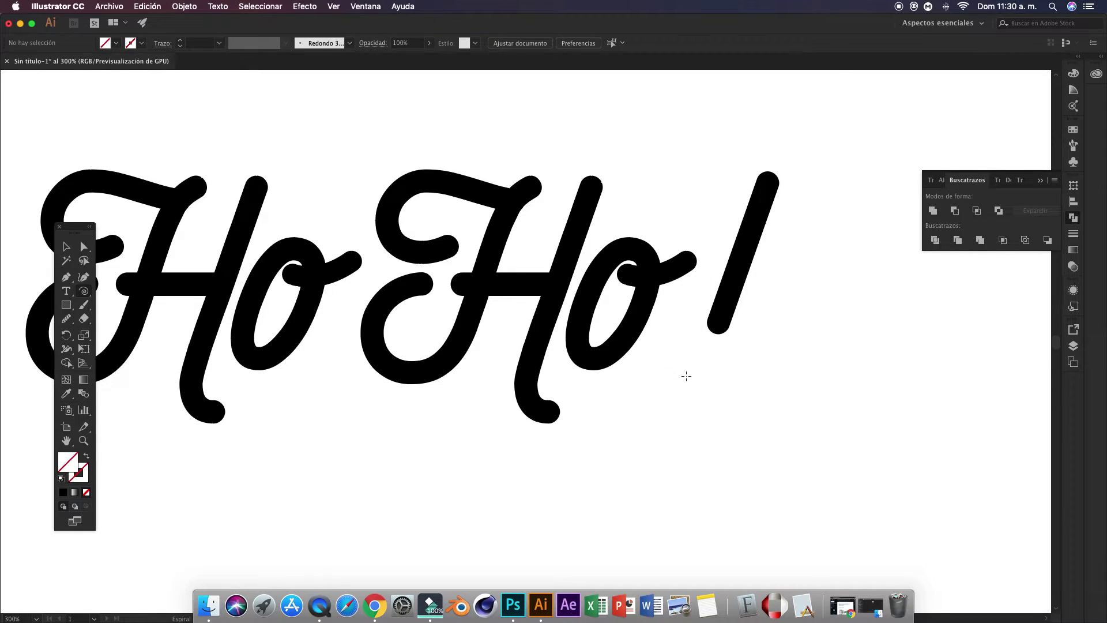
pyautogui.moveTo(694, 383); pyautogui.dragTo(719, 402)
pyautogui.doubleClick(84, 472)
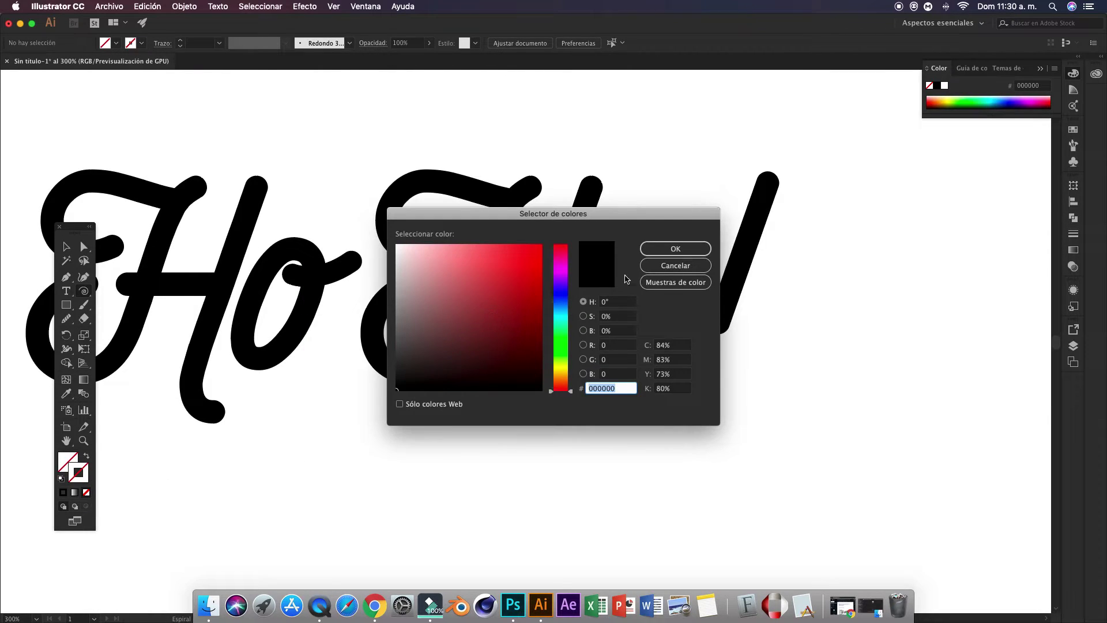
pyautogui.press('Return')
pyautogui.doubleClick(78, 473)
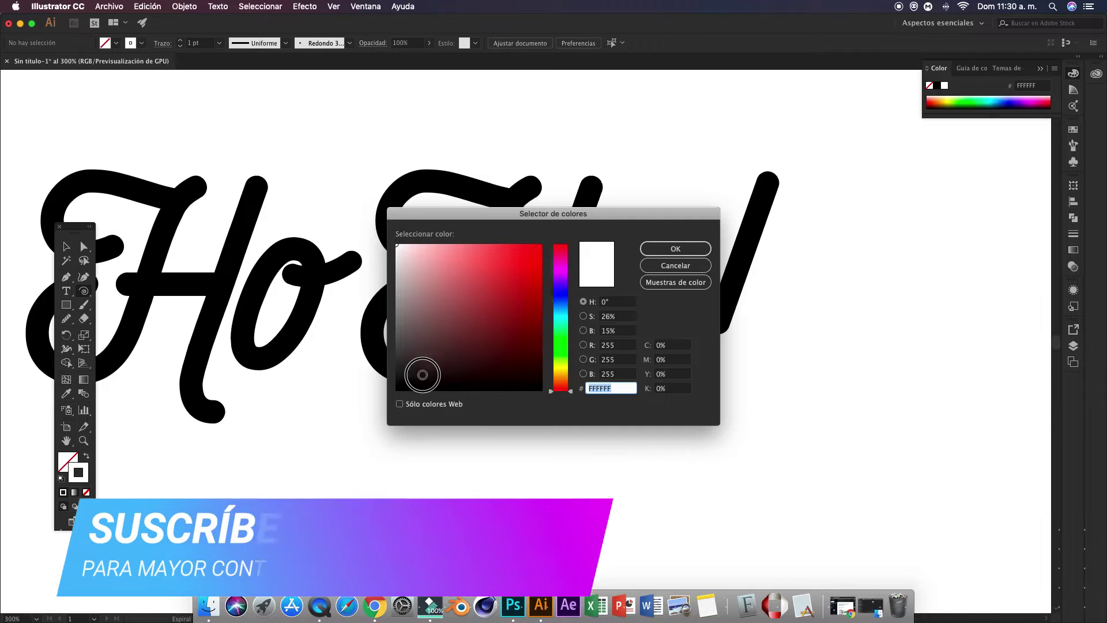
pyautogui.click(657, 248)
pyautogui.moveTo(717, 376); pyautogui.dragTo(723, 384)
pyautogui.press('super+z')
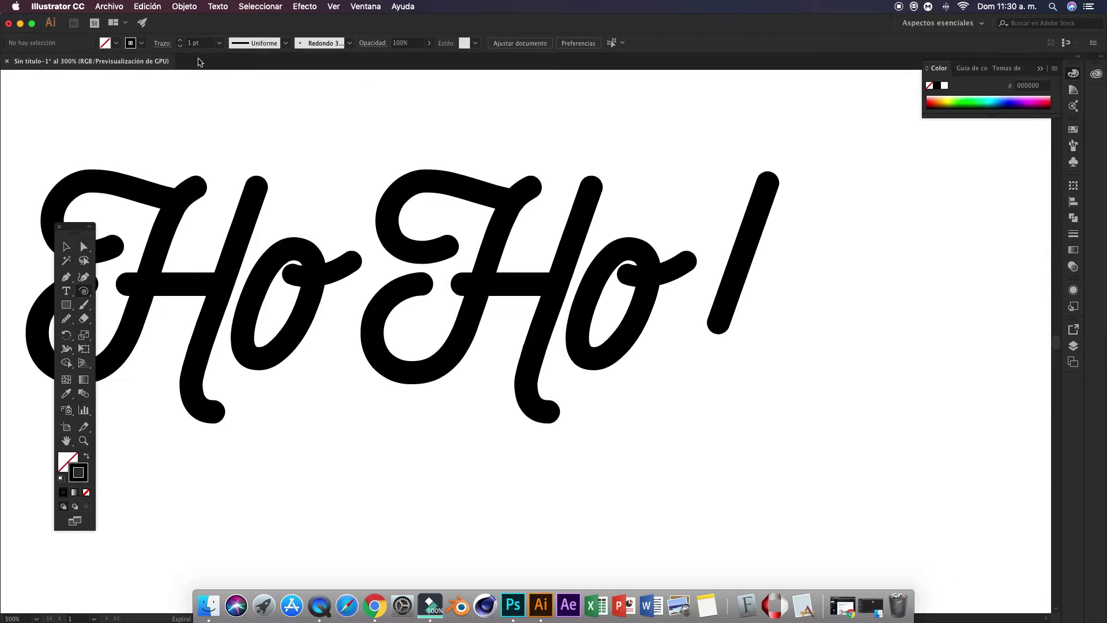
# Step: Draw a spiral below the '!', then delete that first attempt
pyautogui.moveTo(83, 291); pyautogui.dragTo(127, 309)
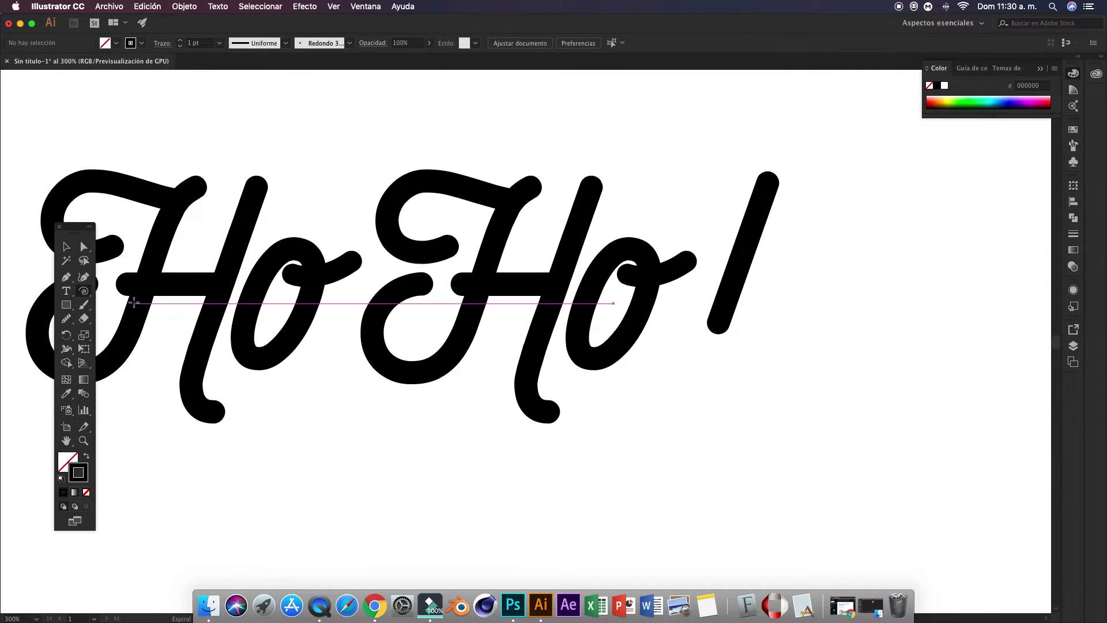
pyautogui.moveTo(682, 420); pyautogui.dragTo(710, 429)
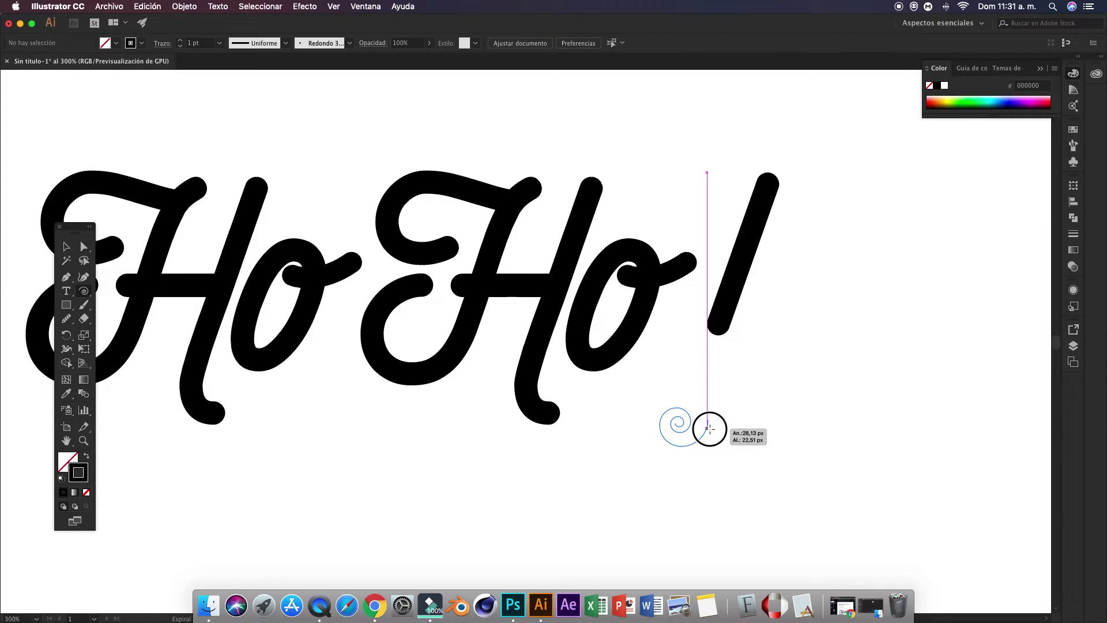
pyautogui.scroll(3, 710, 428)
pyautogui.moveTo(709, 429); pyautogui.dragTo(744, 557)
pyautogui.click(66, 246)
pyautogui.click(712, 460)
pyautogui.press('Delete')
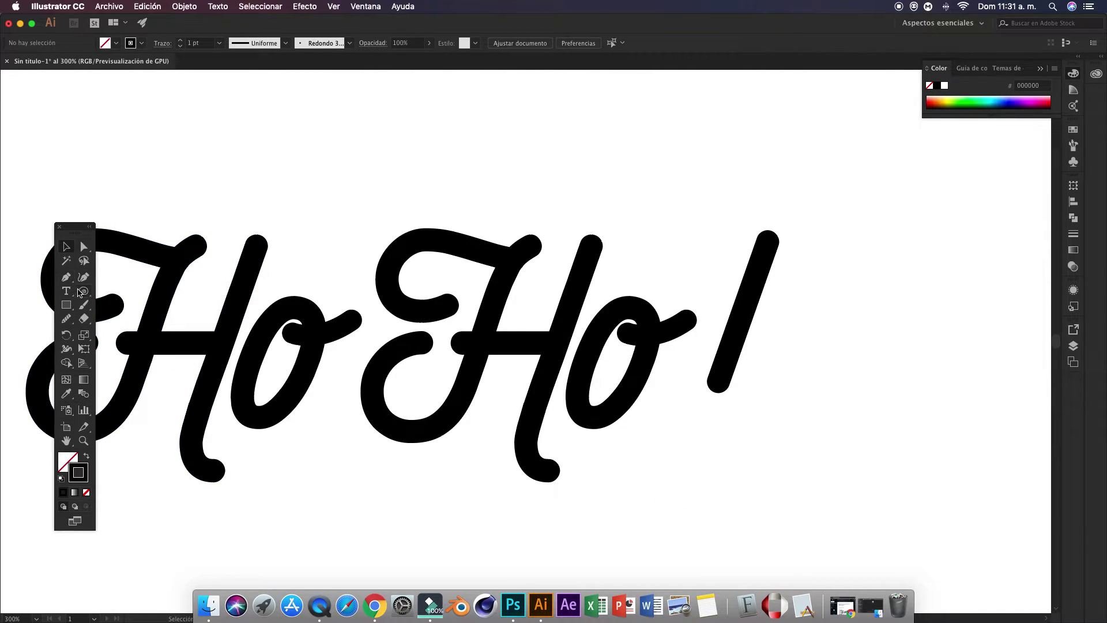
# Step: Redraw a small spiral under the '!' and thicken its stroke to 4 pt
pyautogui.click(83, 291)
pyautogui.moveTo(692, 442); pyautogui.dragTo(708, 455)
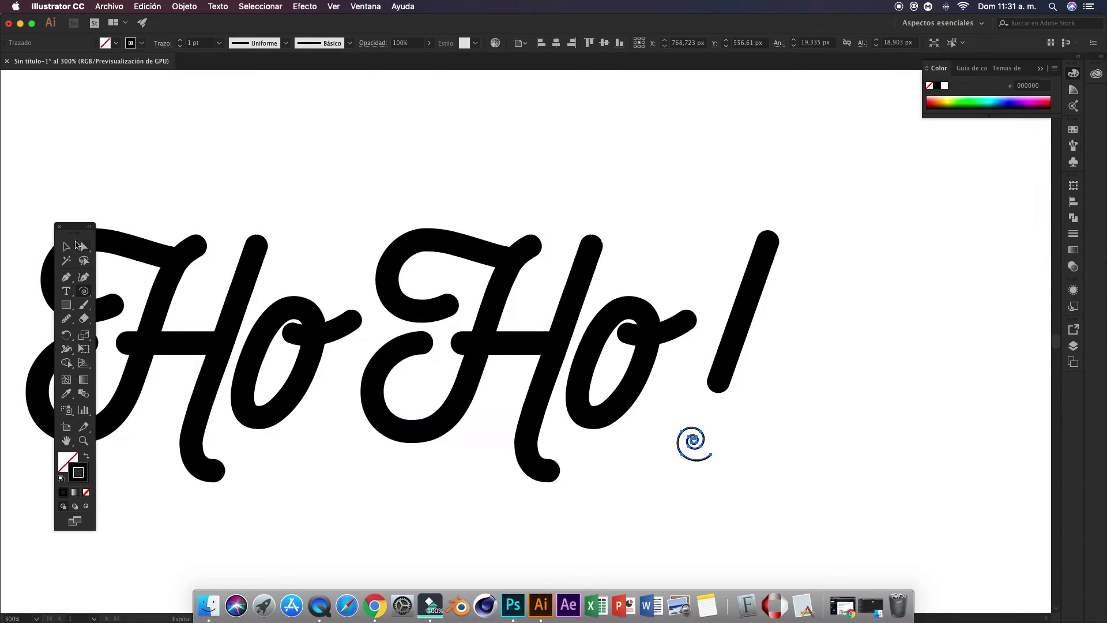
pyautogui.click(73, 245)
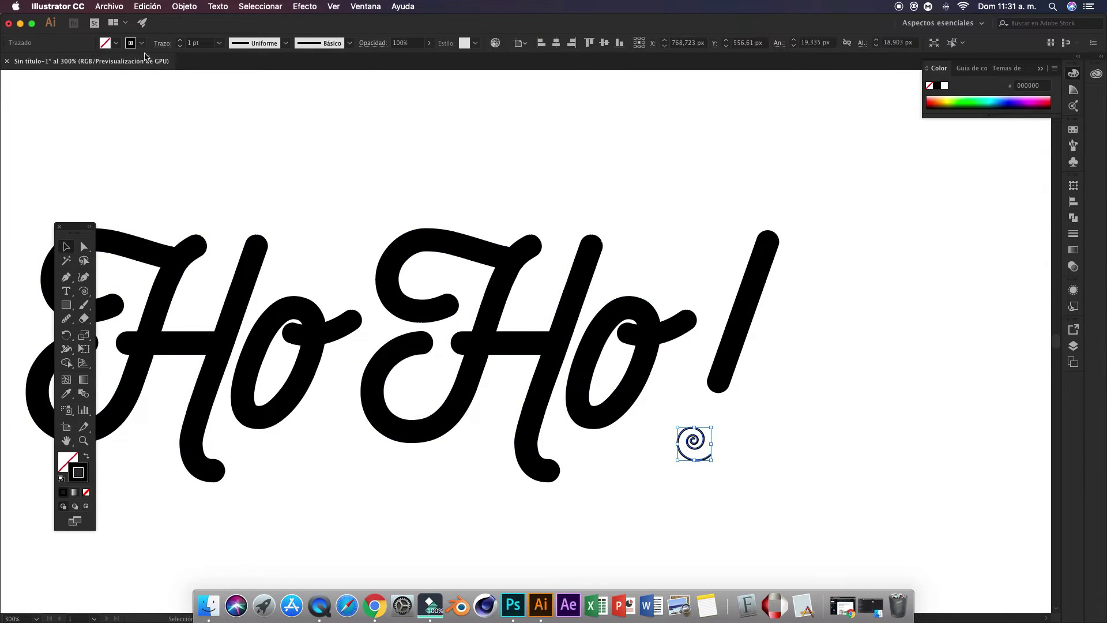
pyautogui.click(179, 40)
pyautogui.click(180, 40)
pyautogui.click(180, 40)
pyautogui.click(771, 444)
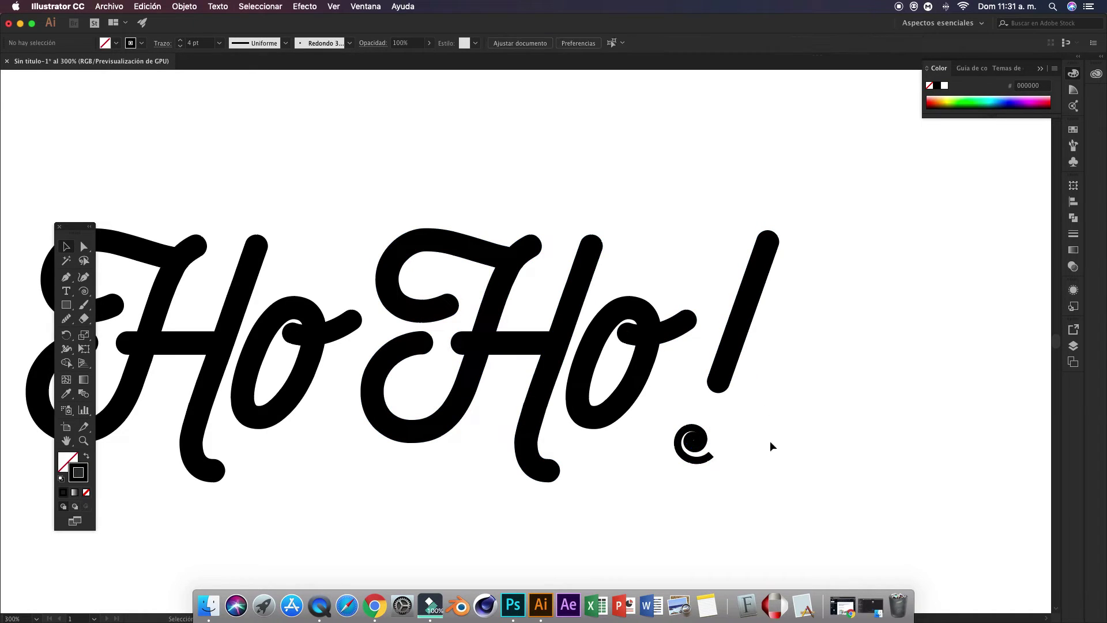
pyautogui.click(701, 446)
# Step: Rotate the spiral slightly and move it up to the foot of the '!'
pyautogui.moveTo(716, 423); pyautogui.dragTo(717, 435)
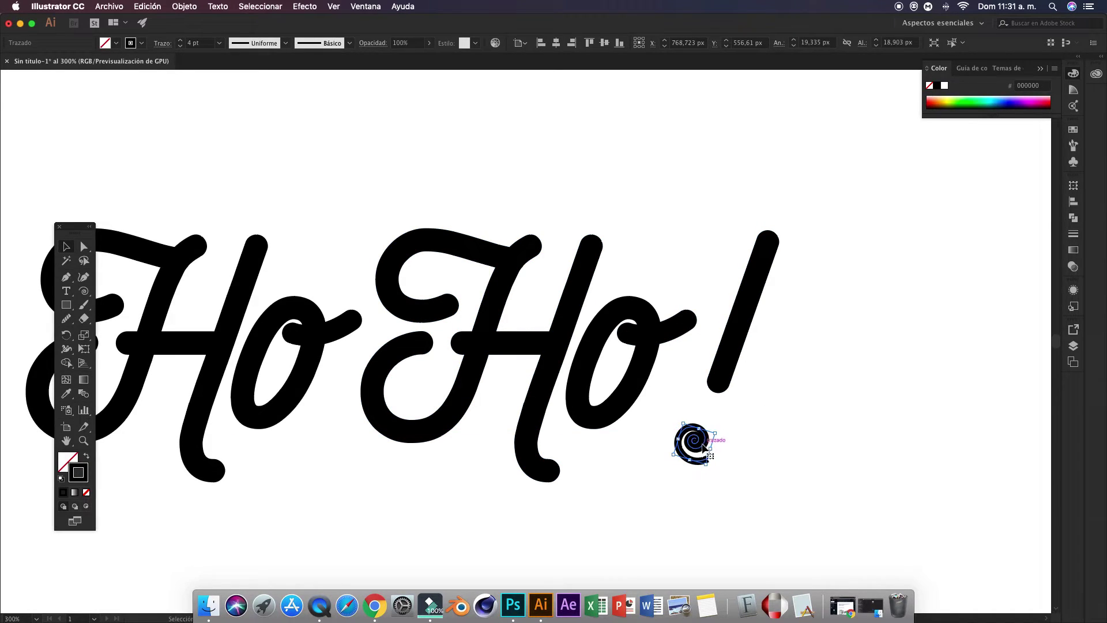
pyautogui.click(163, 44)
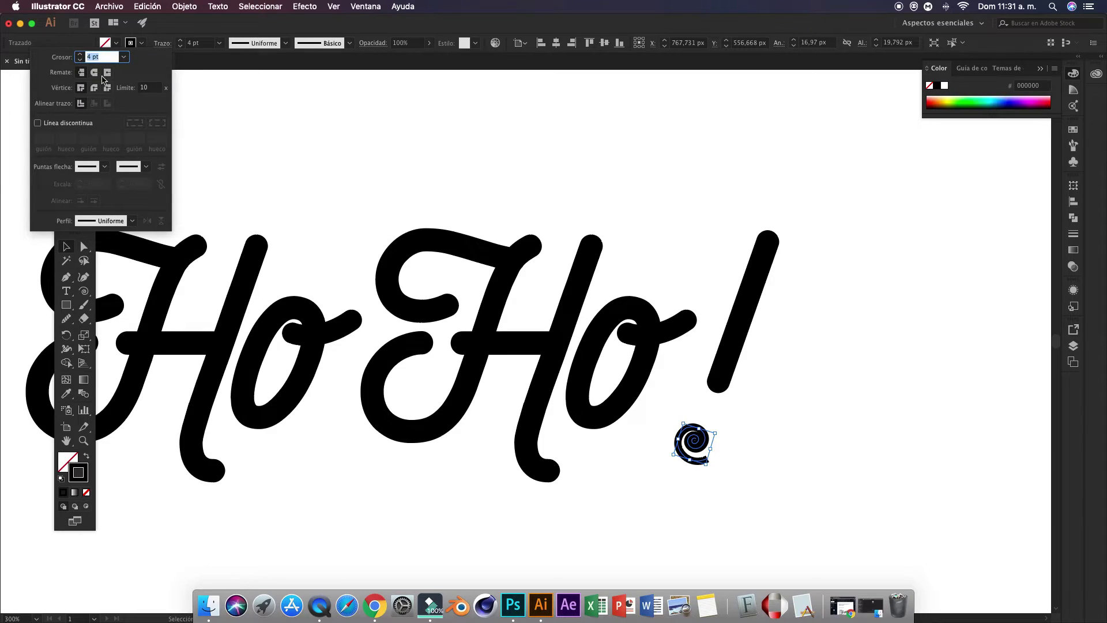
pyautogui.click(746, 434)
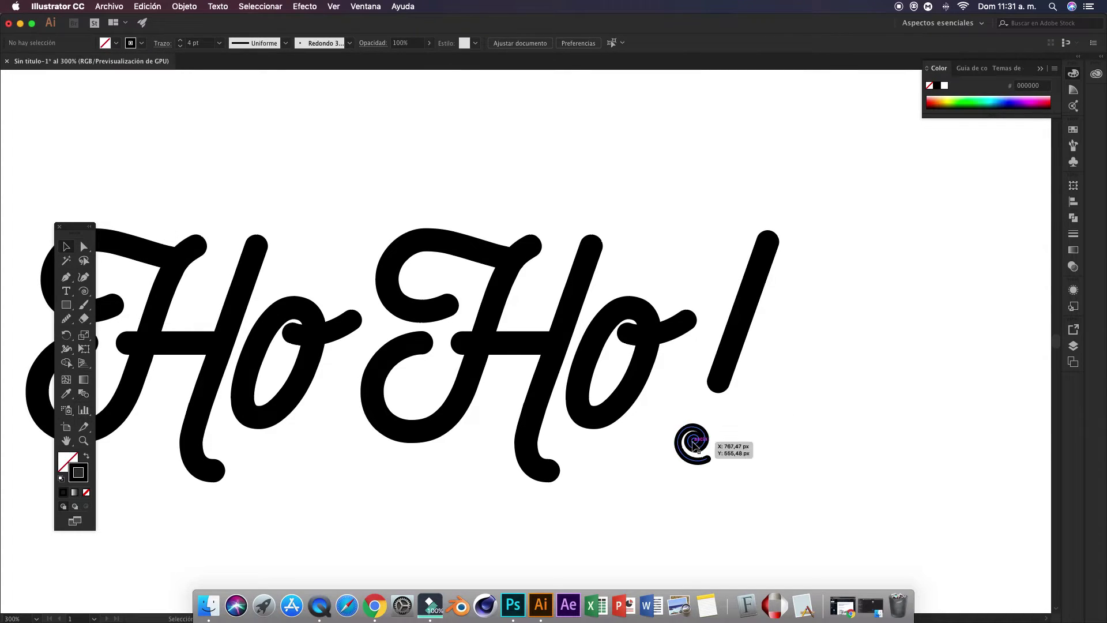
pyautogui.moveTo(694, 442); pyautogui.dragTo(708, 413)
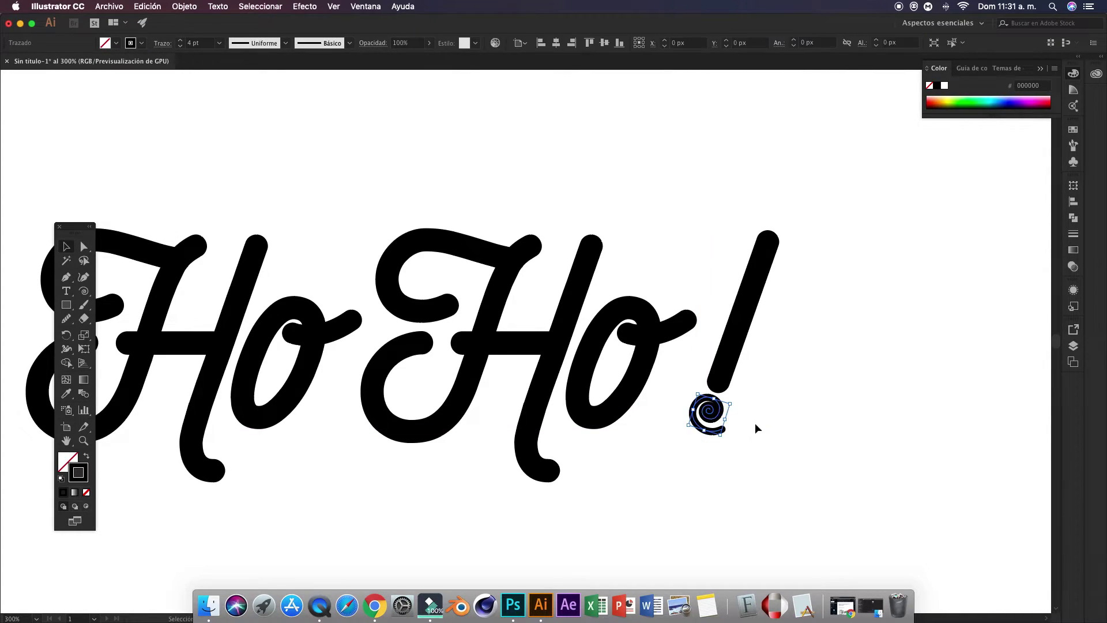
pyautogui.click(718, 428)
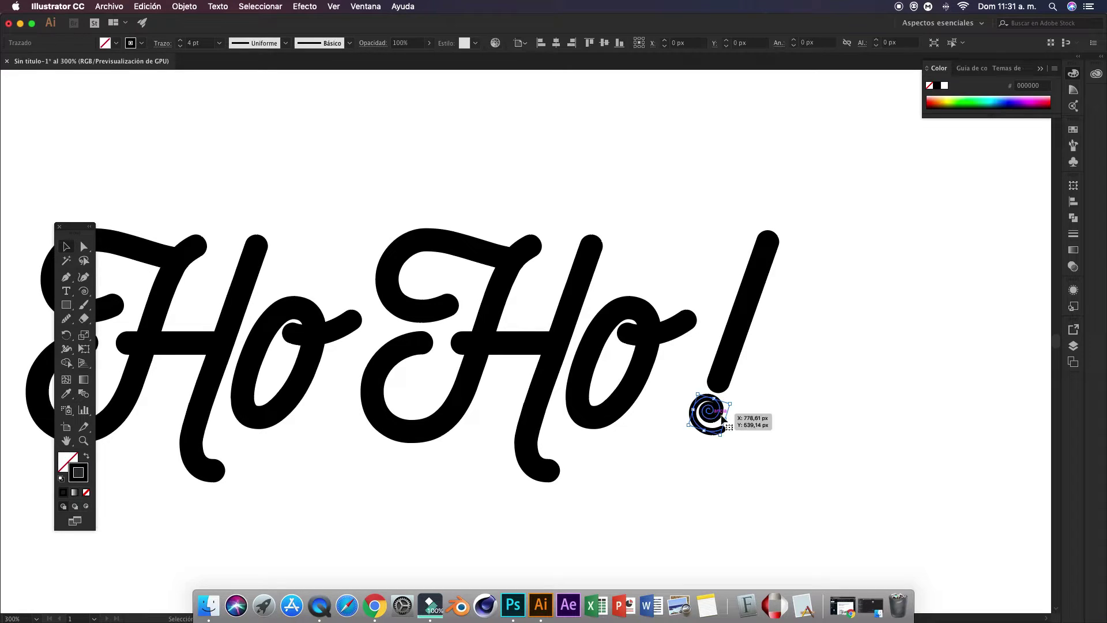
# Step: Expand the spiral's fill and stroke into a solid shape, then deselect it
pyautogui.click(184, 7)
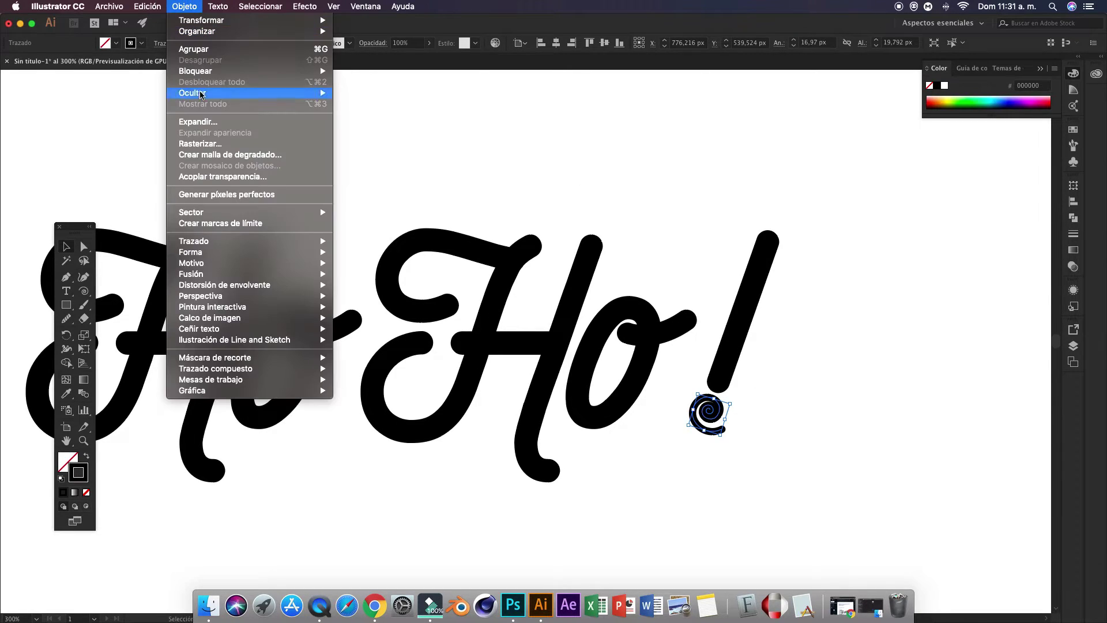
pyautogui.click(179, 121)
pyautogui.click(599, 388)
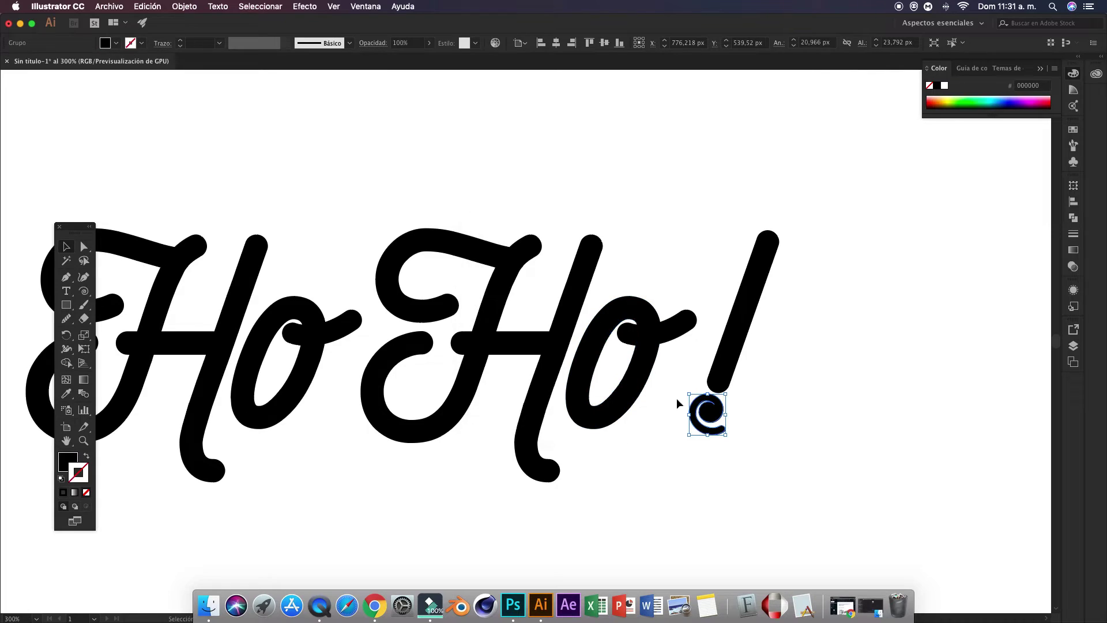
pyautogui.click(796, 412)
# Step: Zoom to 100% and marquee-select all the HoHo! lettering for copying into Photoshop
pyautogui.press('super+0')
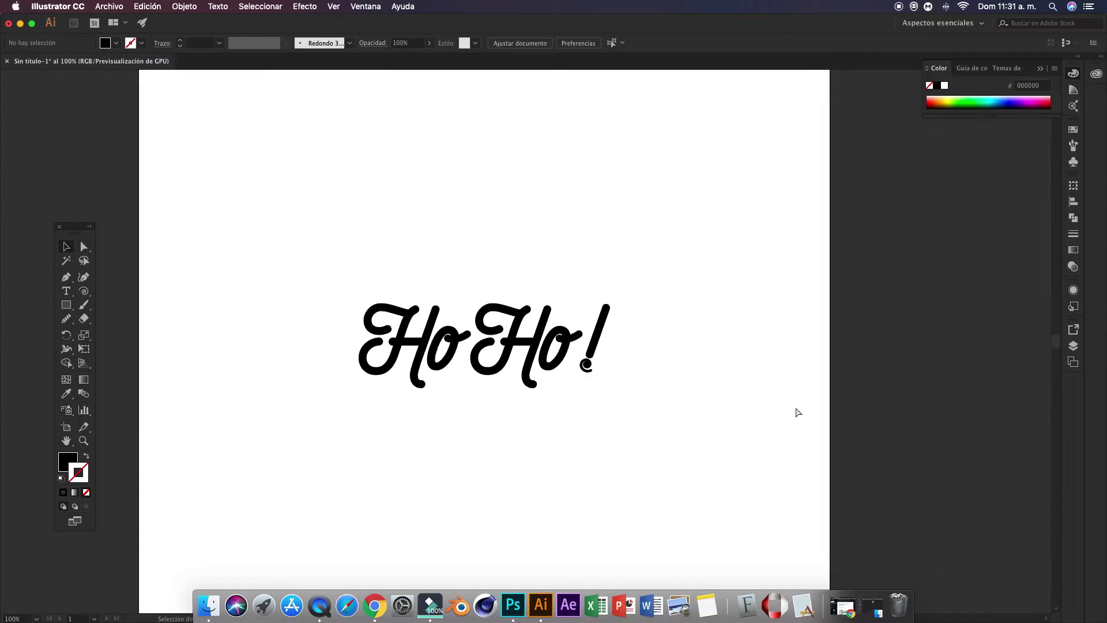
pyautogui.press('super+minus')
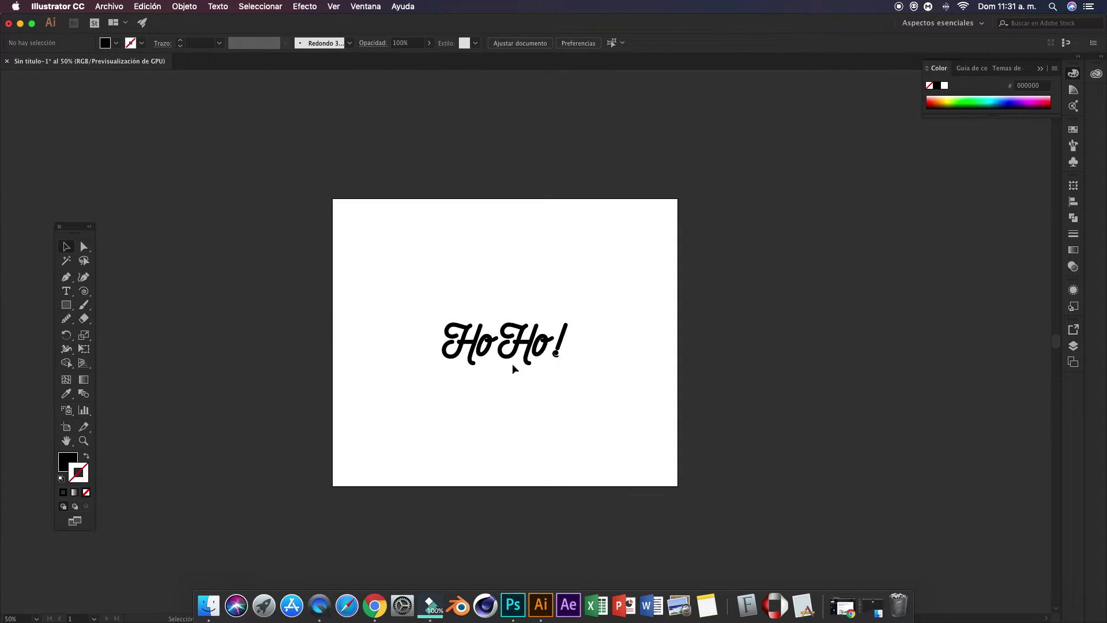
pyautogui.press('super+1')
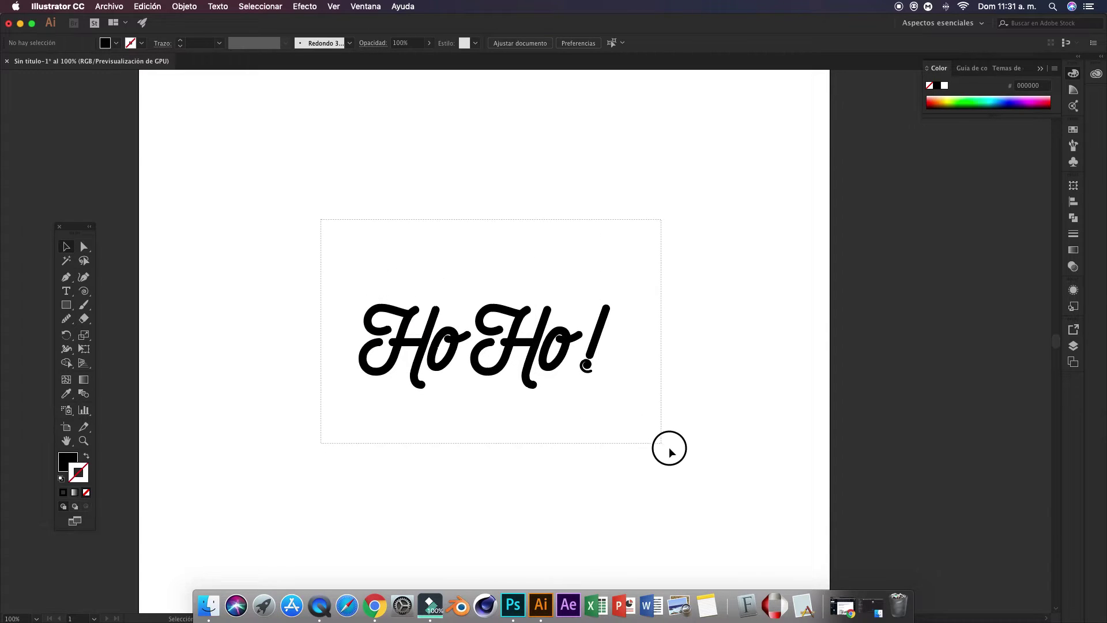
pyautogui.moveTo(320, 219); pyautogui.dragTo(694, 464)
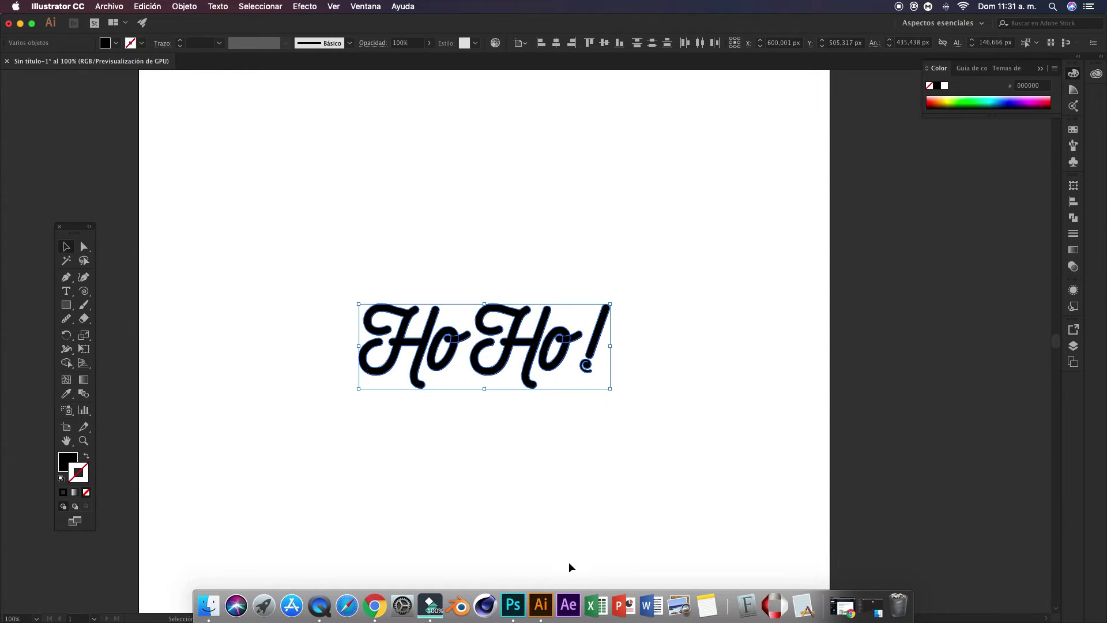
pyautogui.click(513, 605)
# Step: Create a new 1200 × 1000 px document
pyautogui.click(112, 6)
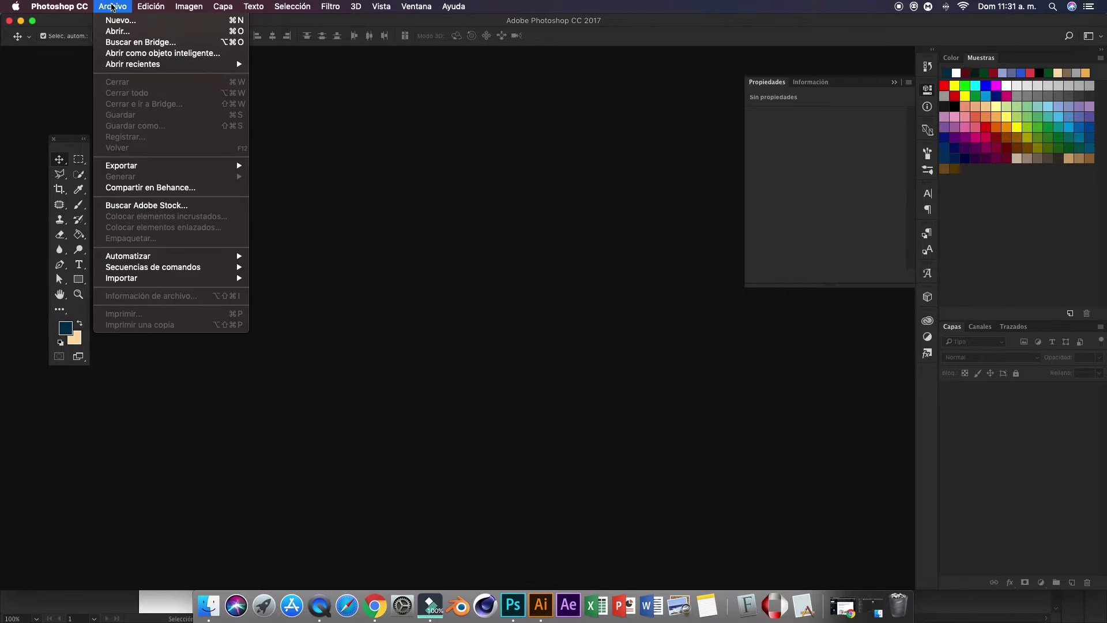
pyautogui.click(115, 21)
pyautogui.press('XF86MonBrightnessUp')
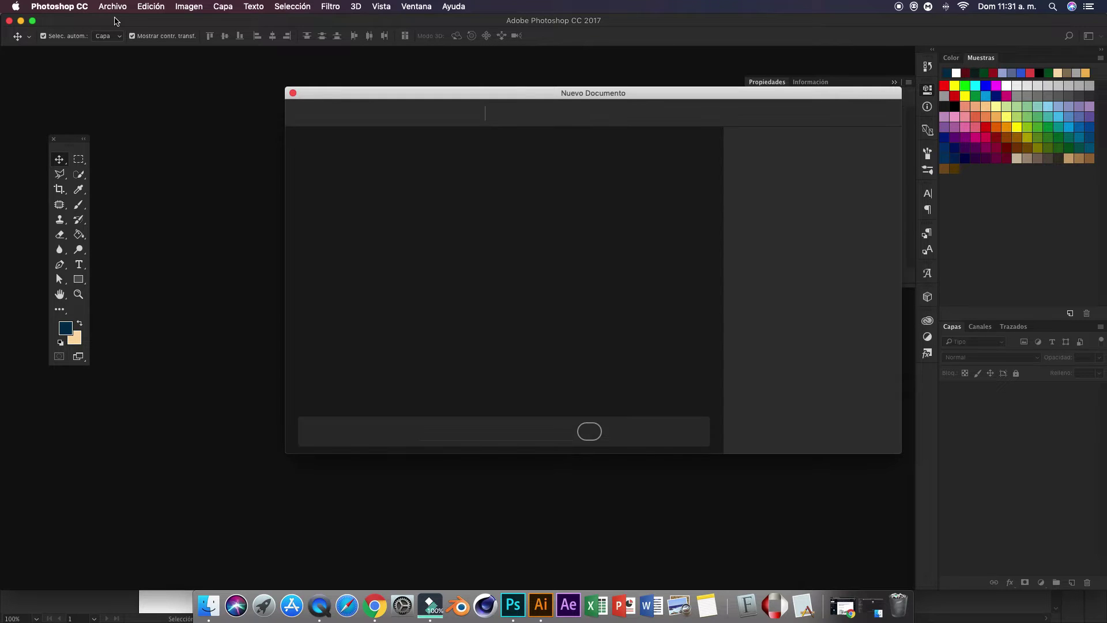
pyautogui.doubleClick(760, 195)
pyautogui.write('1200')
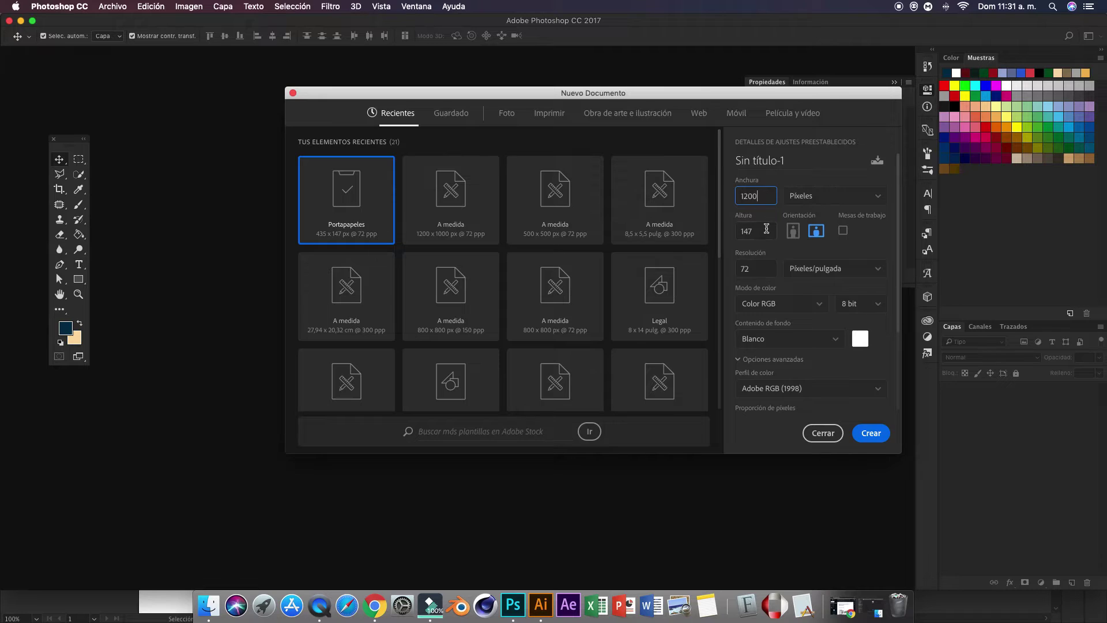
pyautogui.press('Tab')
pyautogui.click(879, 432)
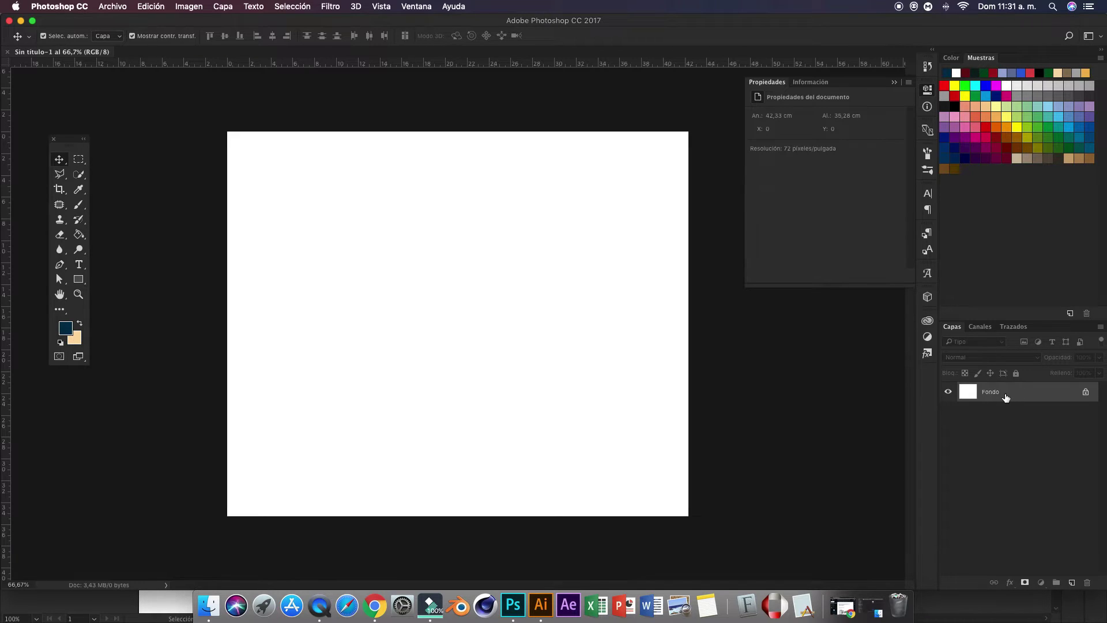
# Step: Paste the lettering as a smart object and enlarge it to about 152%
pyautogui.press('super+v')
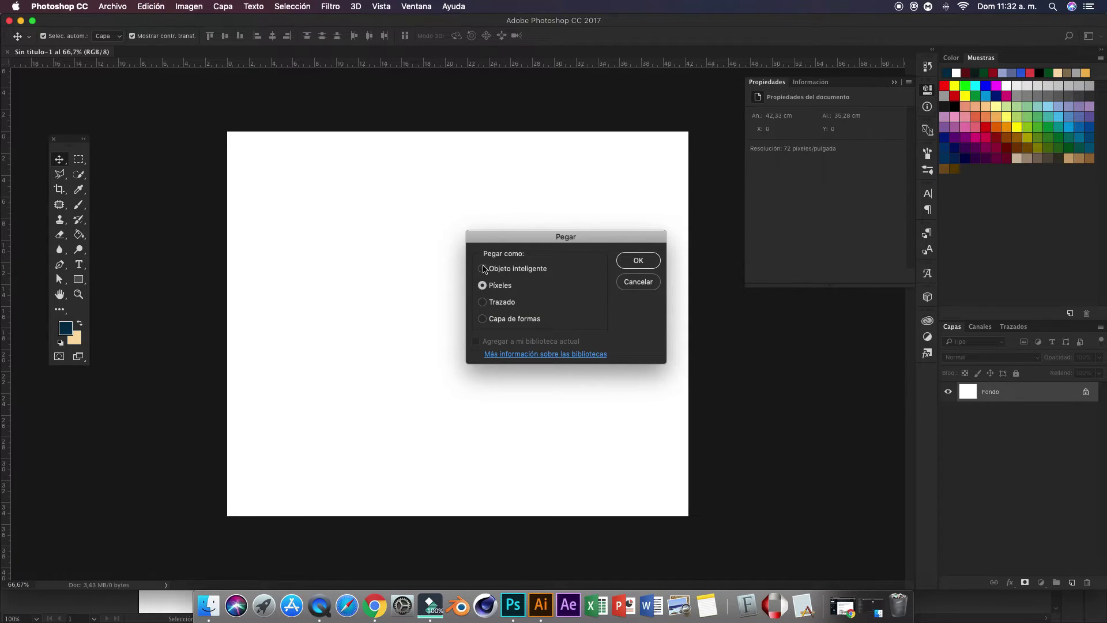
pyautogui.click(483, 268)
pyautogui.click(629, 260)
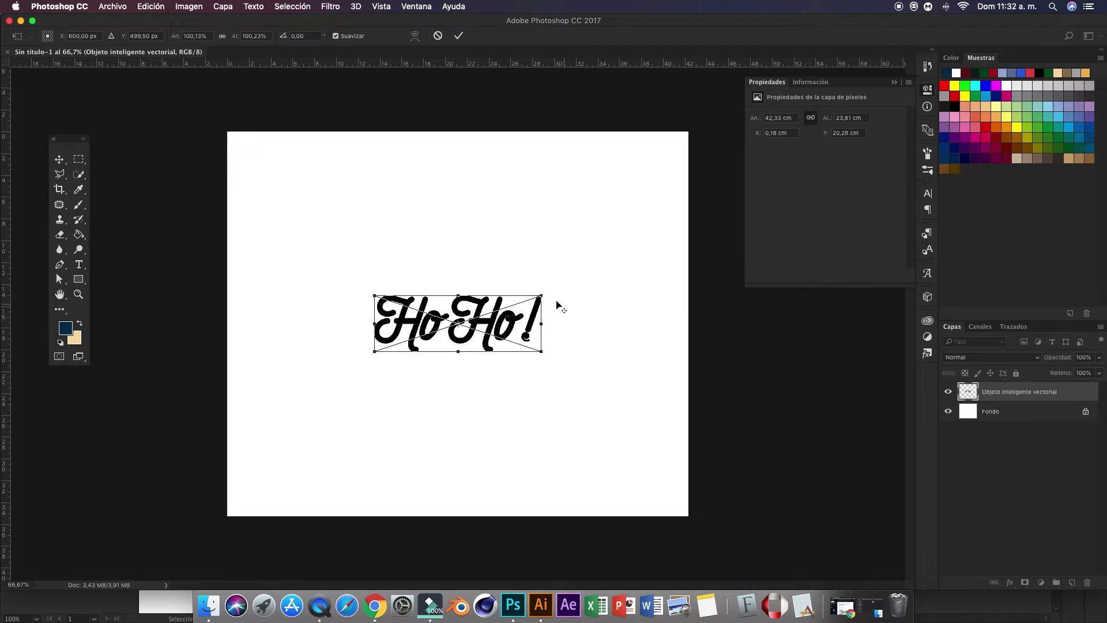
pyautogui.moveTo(542, 293); pyautogui.dragTo(585, 281)
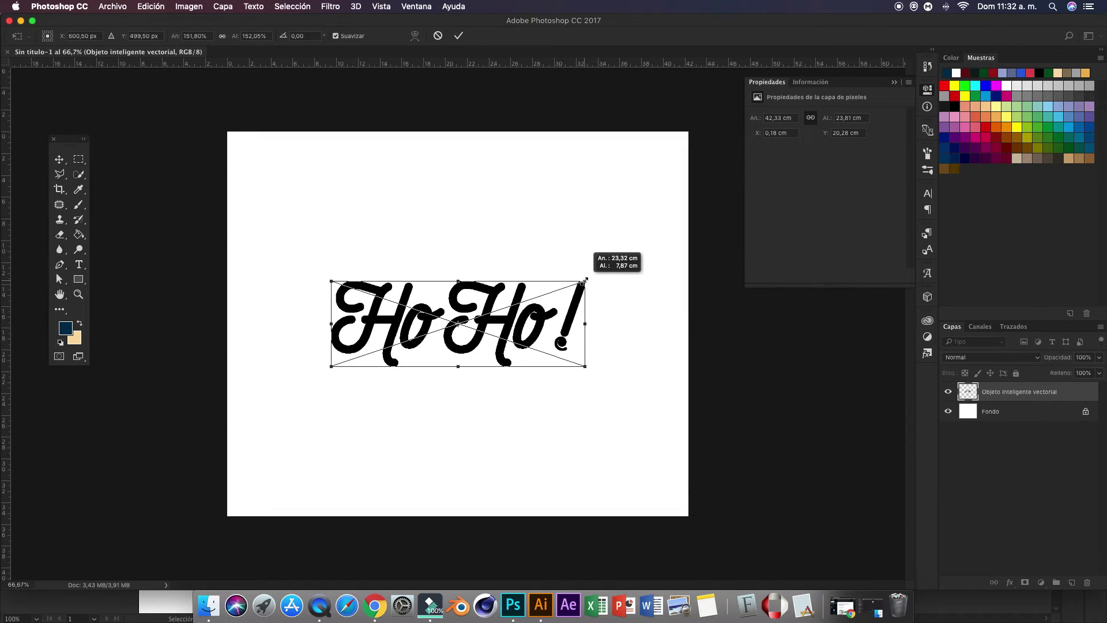
pyautogui.click(459, 35)
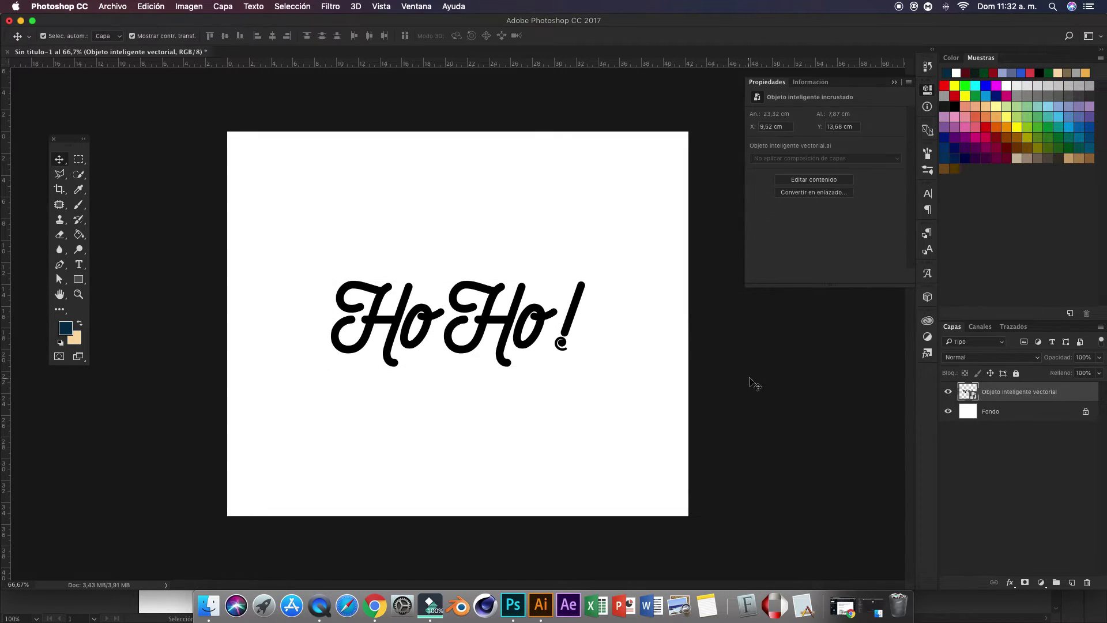
# Step: Rename the lettering layer to Tipografía
pyautogui.doubleClick(1007, 392)
pyautogui.press('BackSpace')
pyautogui.write('Tipografía')
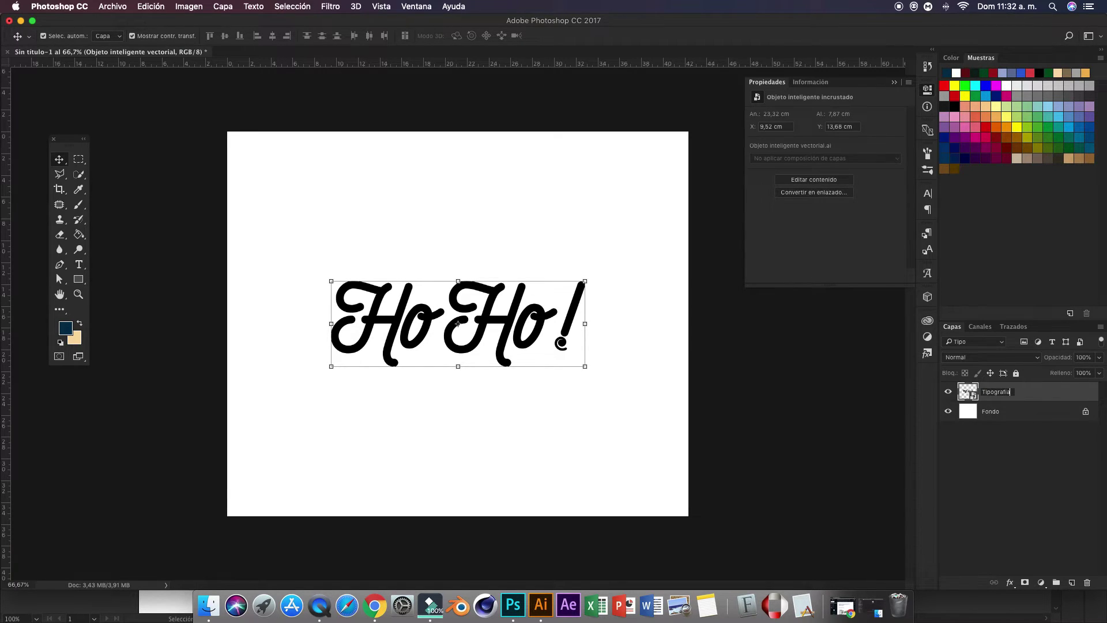
pyautogui.press('Return')
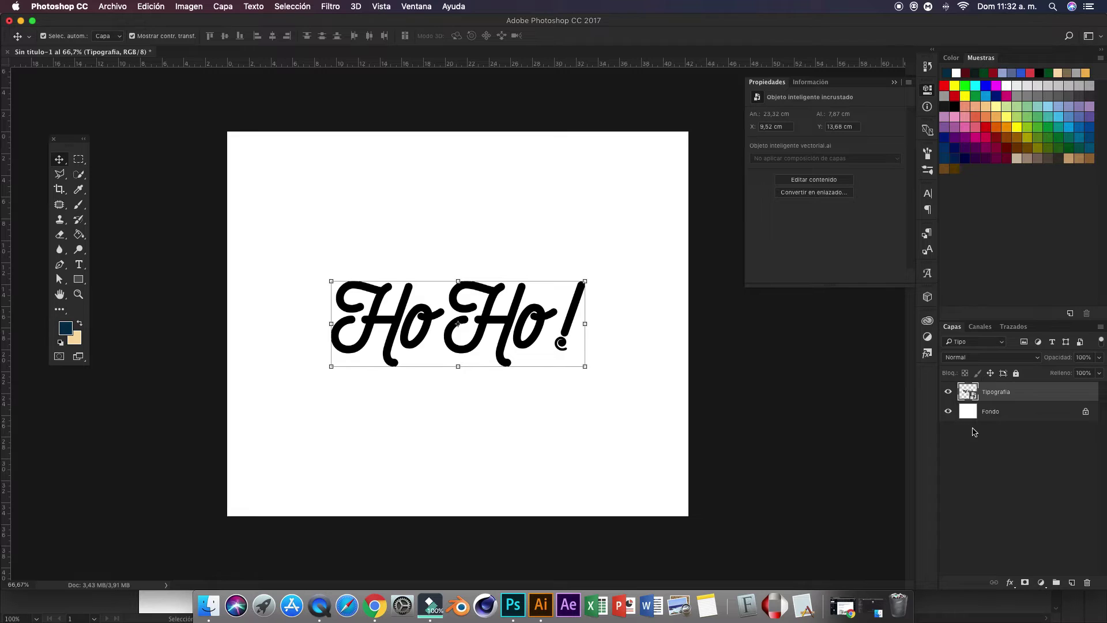
pyautogui.click(996, 411)
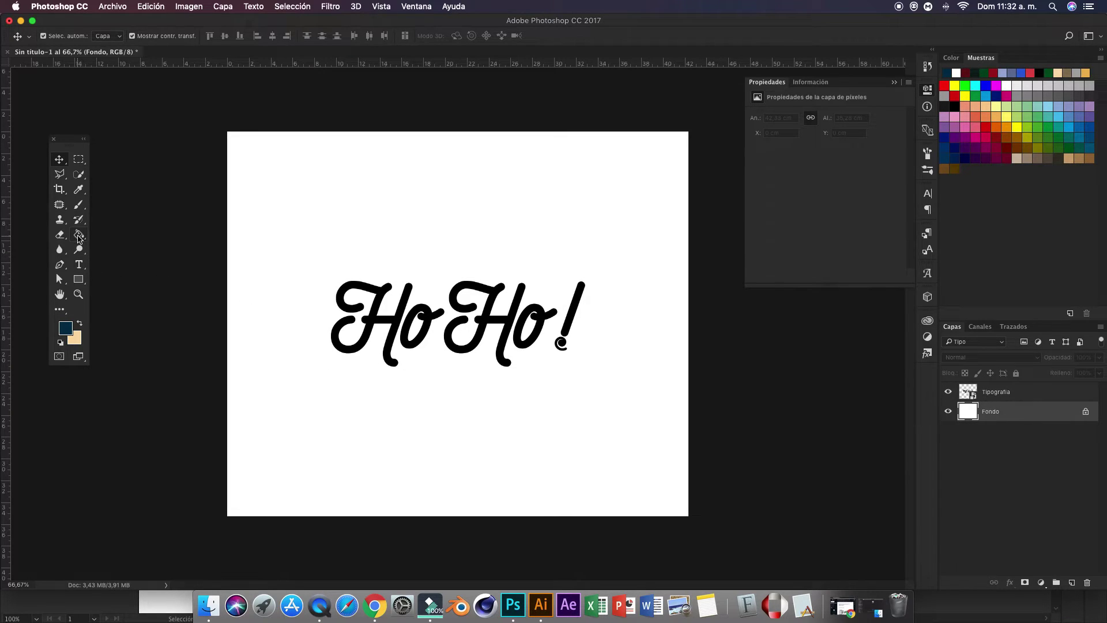
# Step: Set the foreground colour to navy #0f324d and fill the Fondo layer with it
pyautogui.press('i')
pyautogui.click(65, 328)
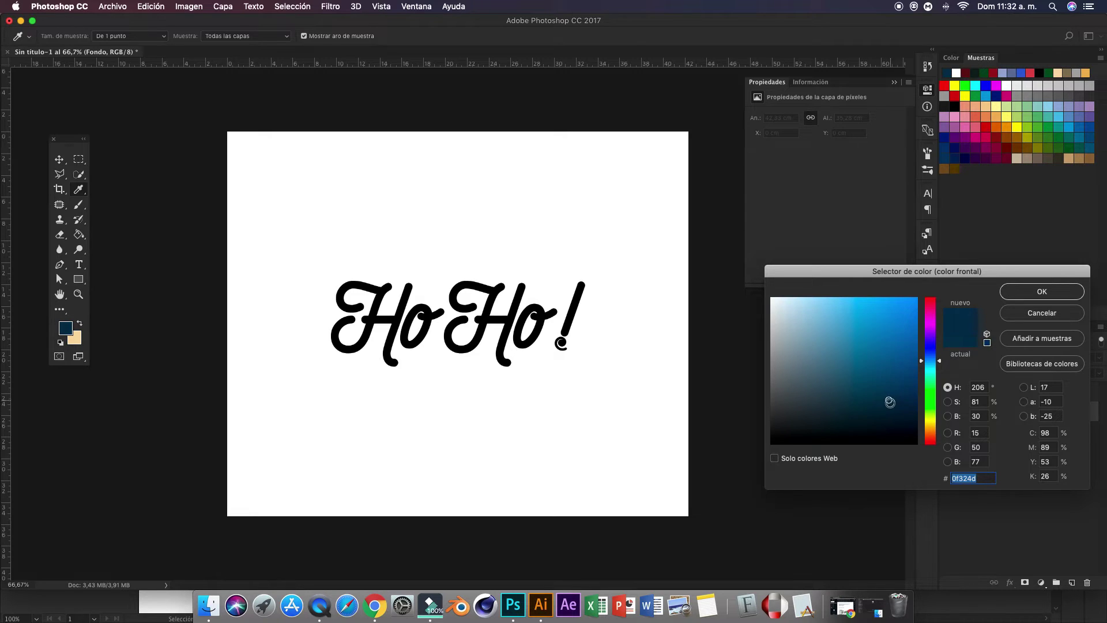
pyautogui.click(1037, 298)
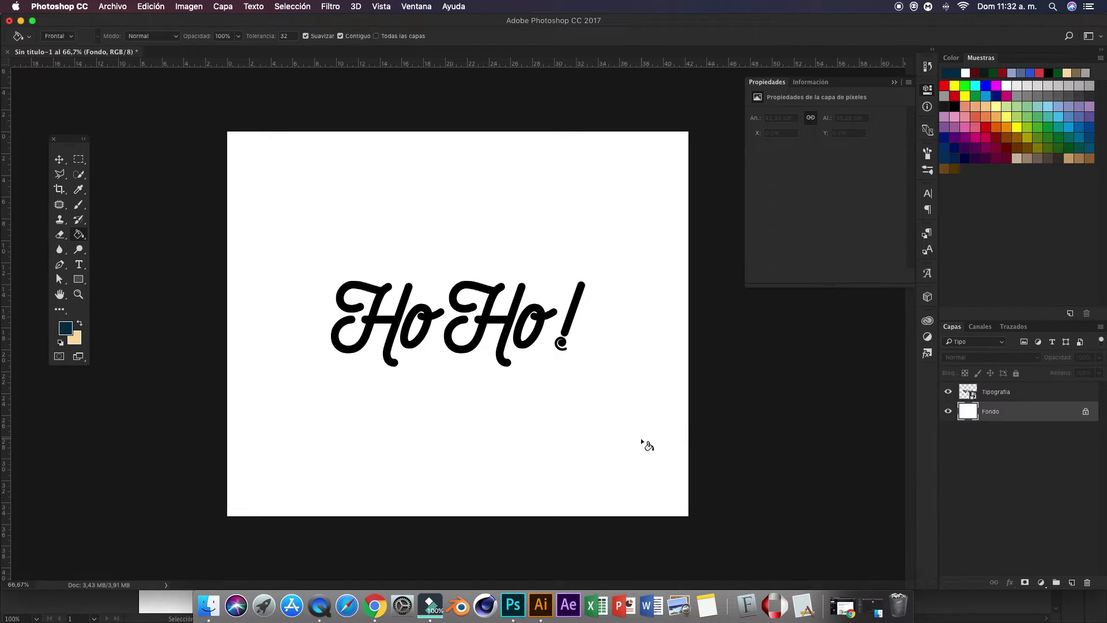
pyautogui.hotkey('alt', 'BackSpace')
# Step: Return to the Move tool and select the Tipografía layer
pyautogui.click(58, 159)
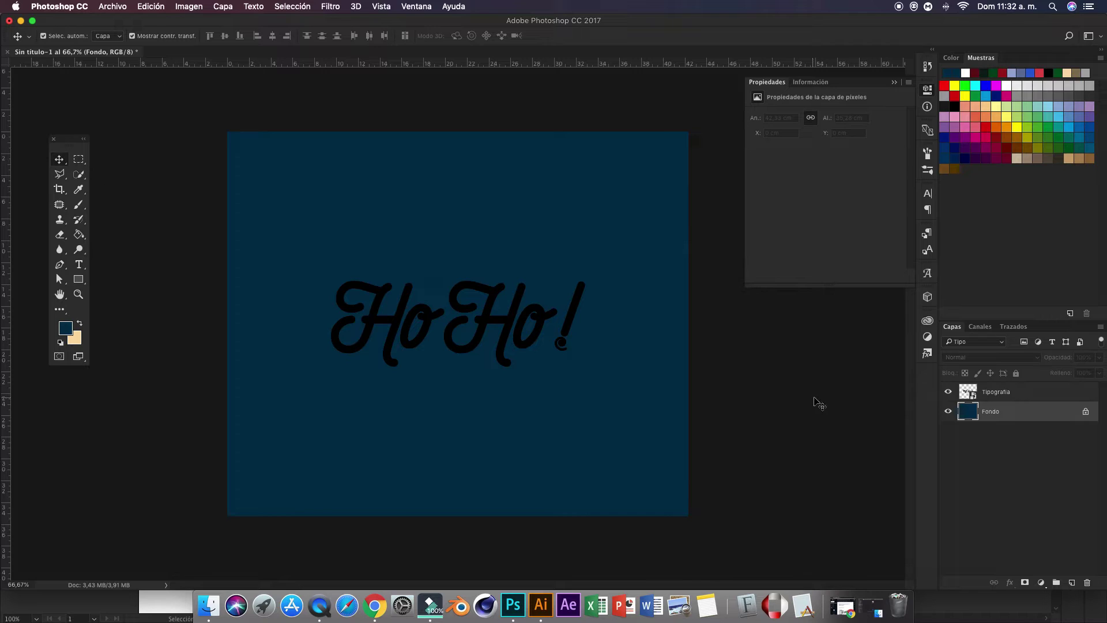
pyautogui.click(815, 398)
pyautogui.click(1012, 395)
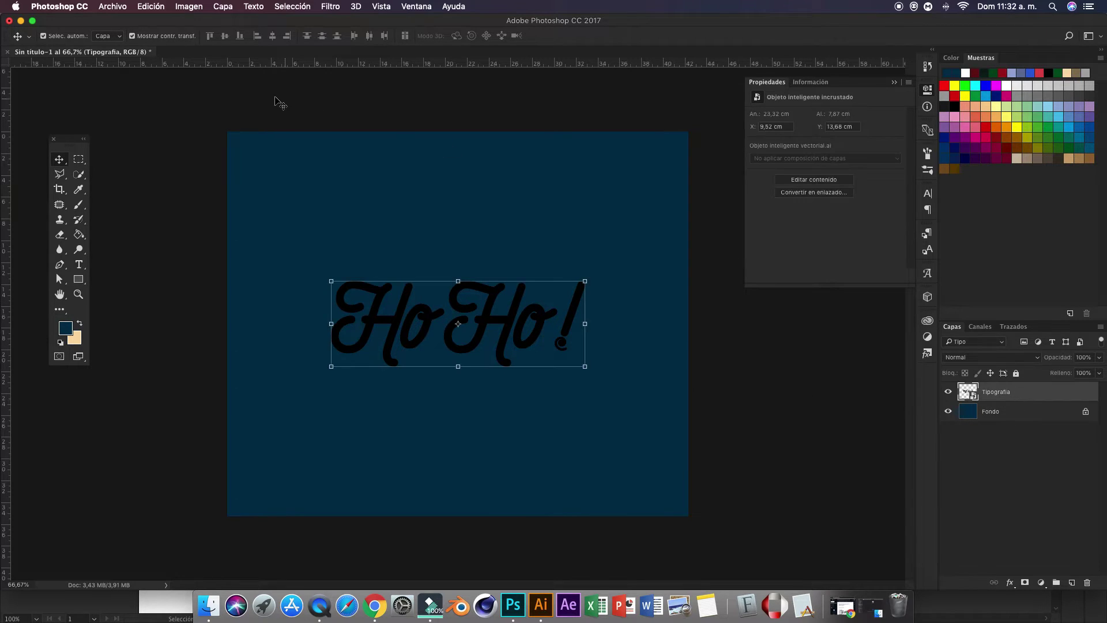
pyautogui.click(110, 6)
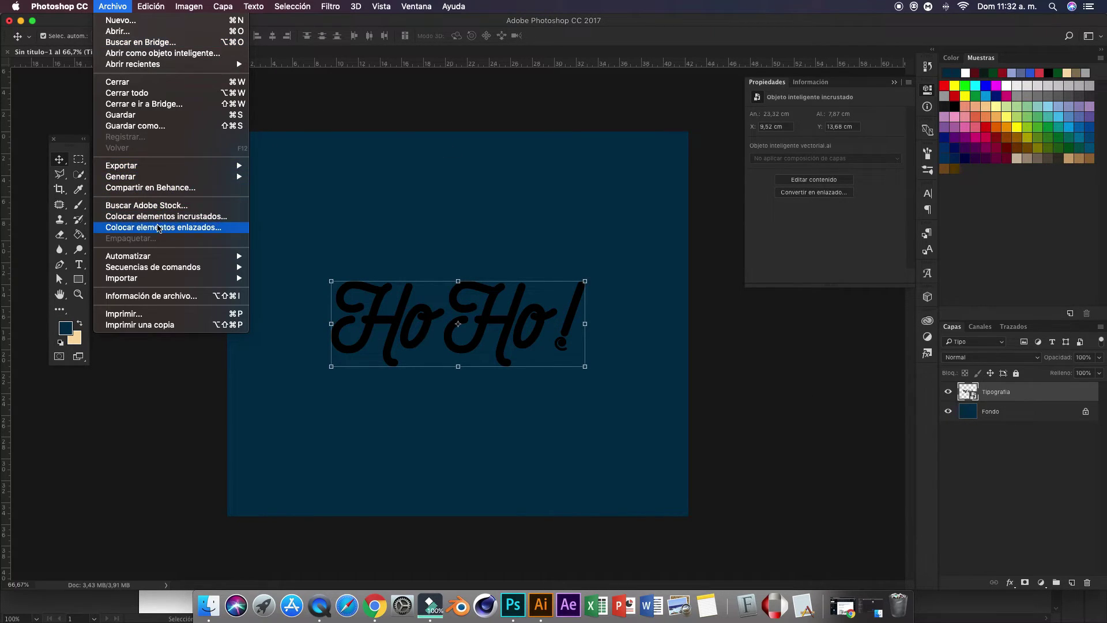
# Step: Place Textura.jpg from the Tutorial Navidad folder as a linked image and scale it down
pyautogui.click(160, 227)
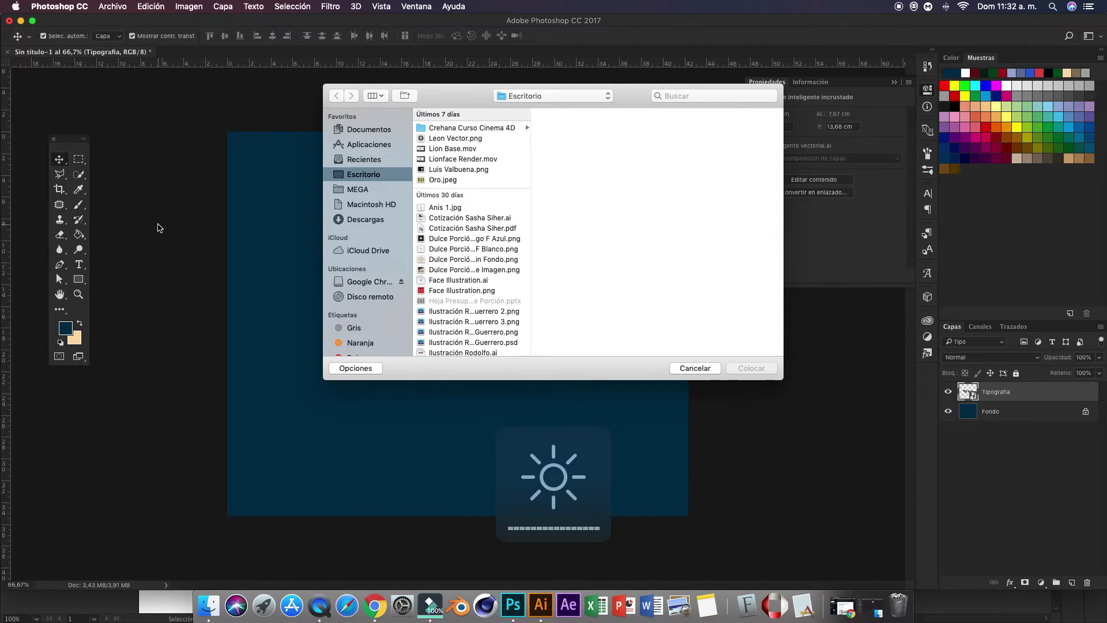
pyautogui.click(477, 128)
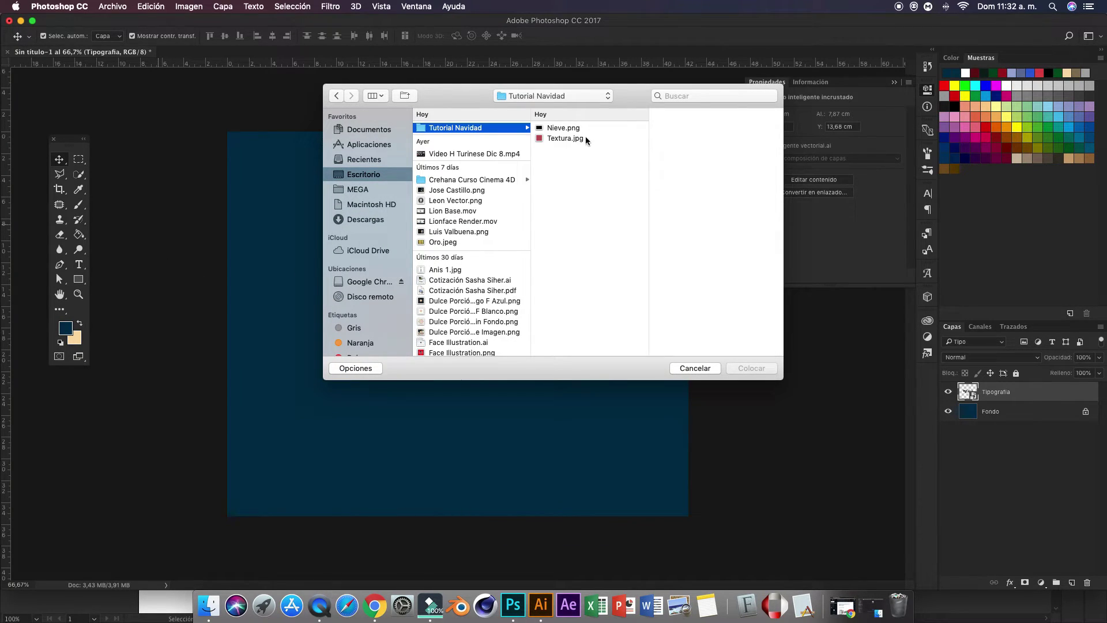
pyautogui.click(581, 141)
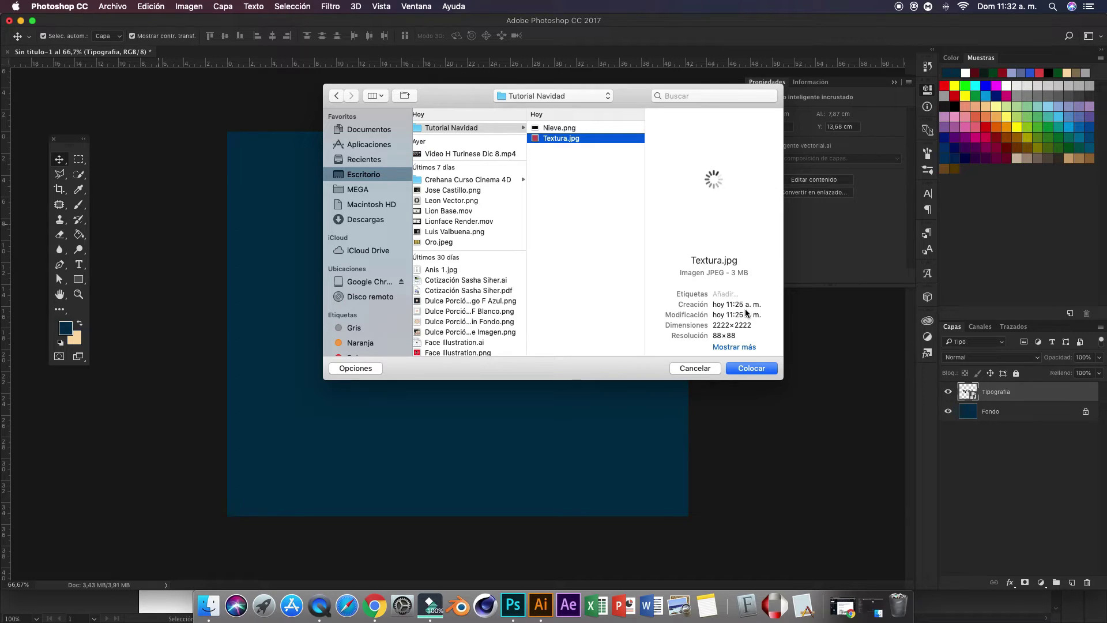
pyautogui.click(755, 367)
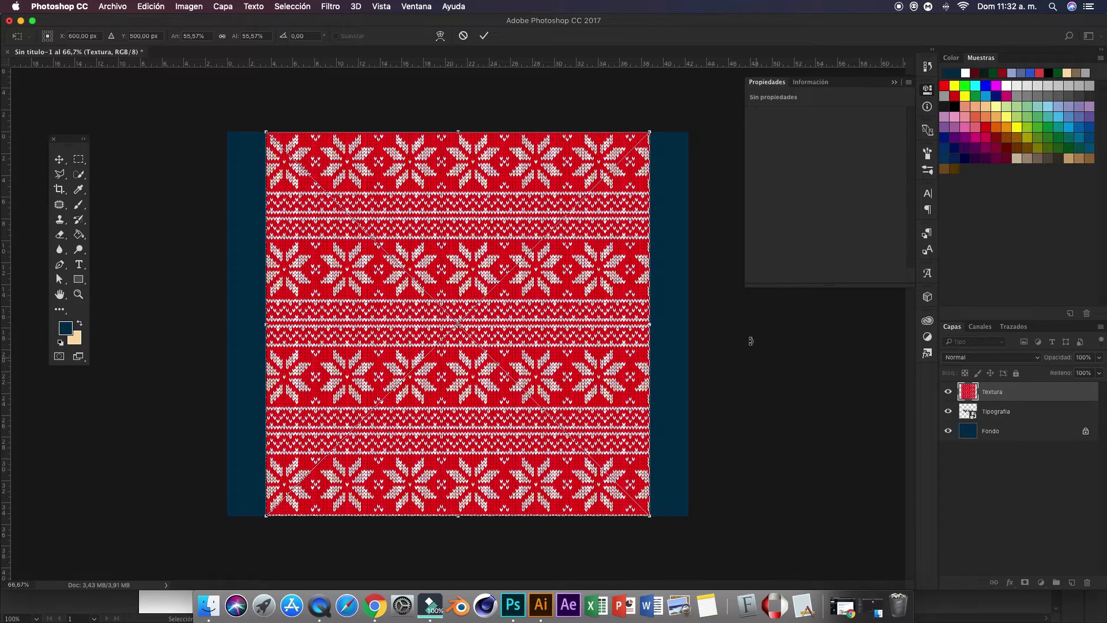
pyautogui.moveTo(650, 131)
pyautogui.mouseDown()
pyautogui.moveTo(590, 222)
pyautogui.moveTo(612, 200)
pyautogui.mouseUp()
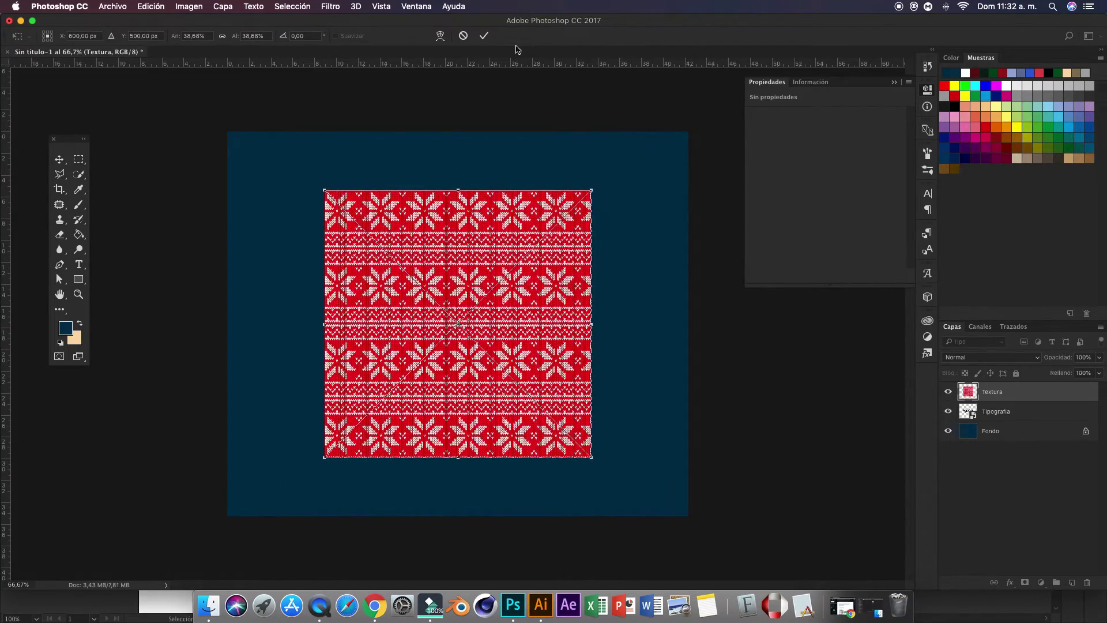
pyautogui.click(484, 35)
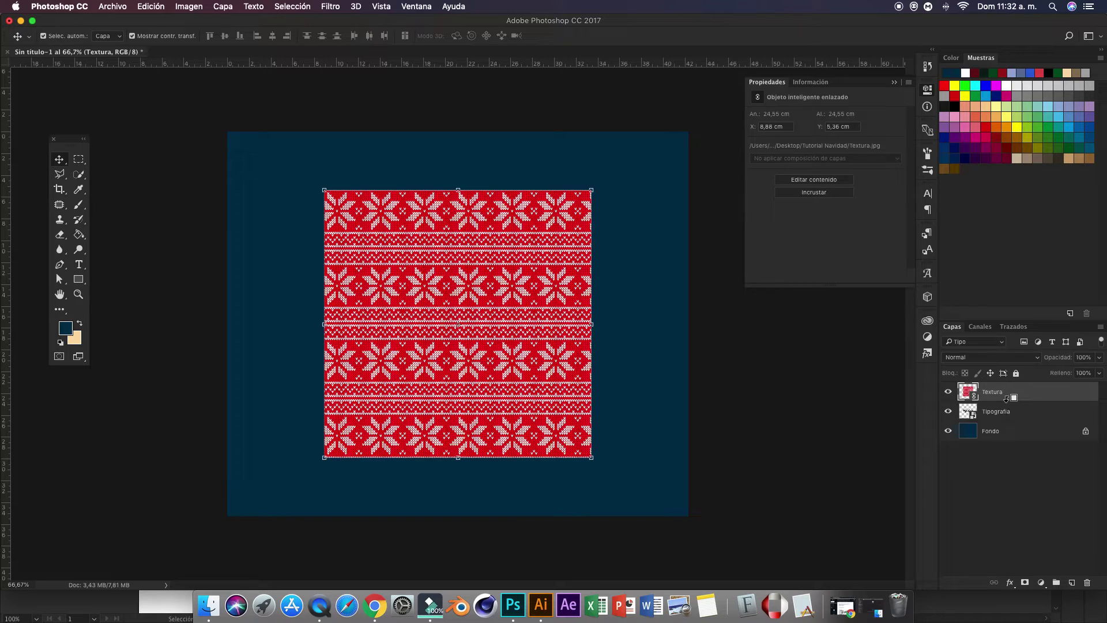
# Step: Clip the Textura layer to the Tipografía lettering and deselect
pyautogui.moveTo(1007, 398); pyautogui.dragTo(1014, 411)
pyautogui.keyDown('alt'); pyautogui.click(1029, 400); pyautogui.keyUp('alt')
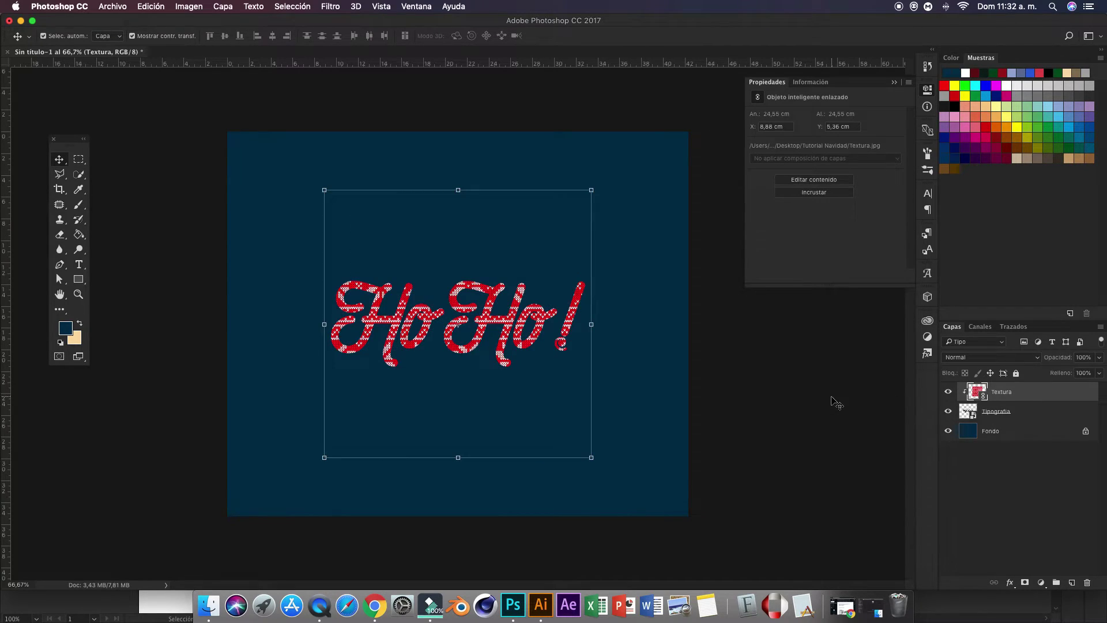
pyautogui.click(836, 404)
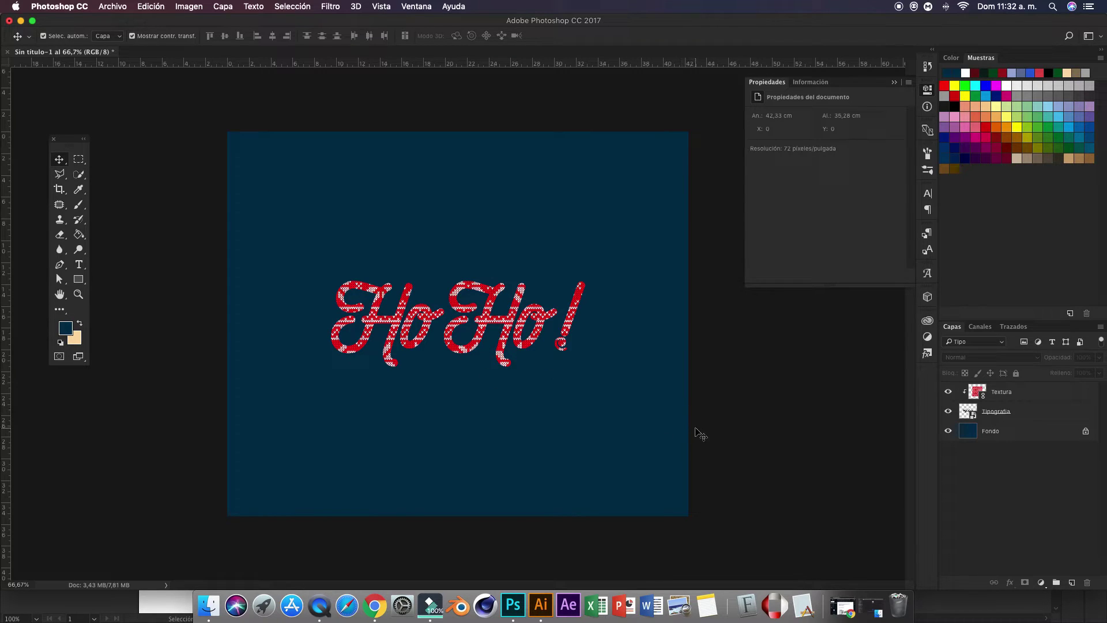
# Step: Duplicate Tipografía, keeping the top copy as Tipografía and naming the lower one Sombra larga
pyautogui.click(1008, 413)
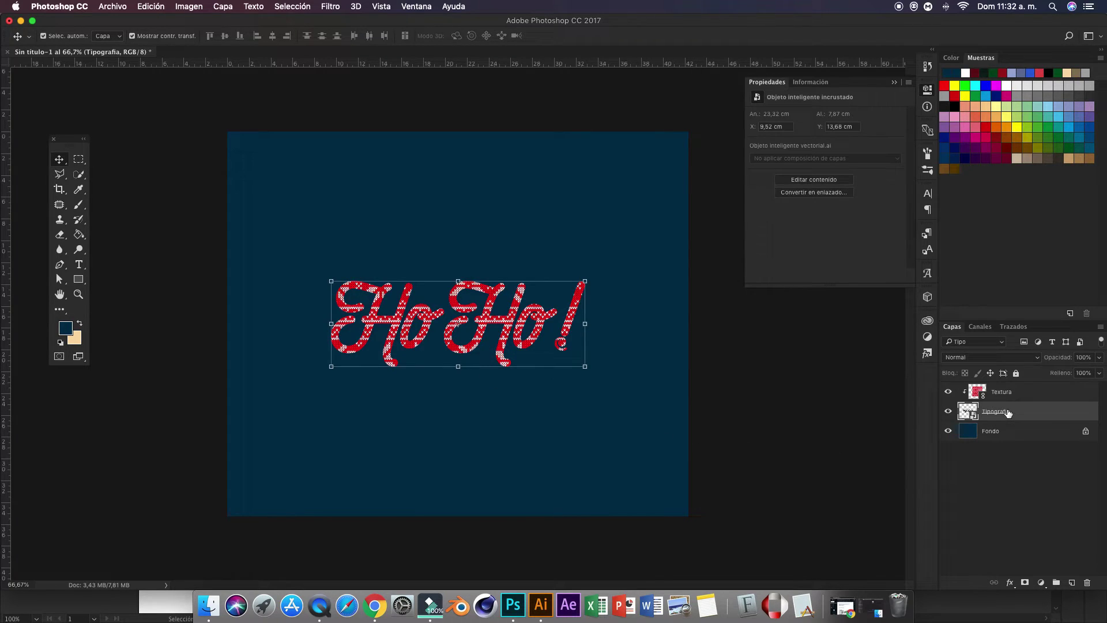
pyautogui.hotkey('ctrl', 'j')
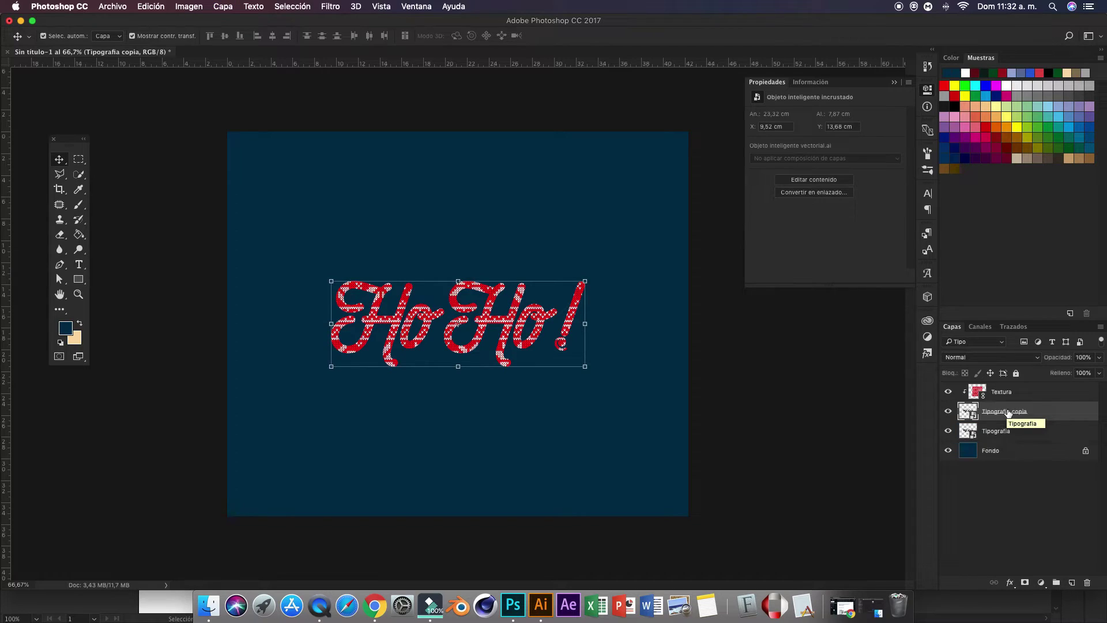
pyautogui.doubleClick(1007, 411)
pyautogui.press('Right')
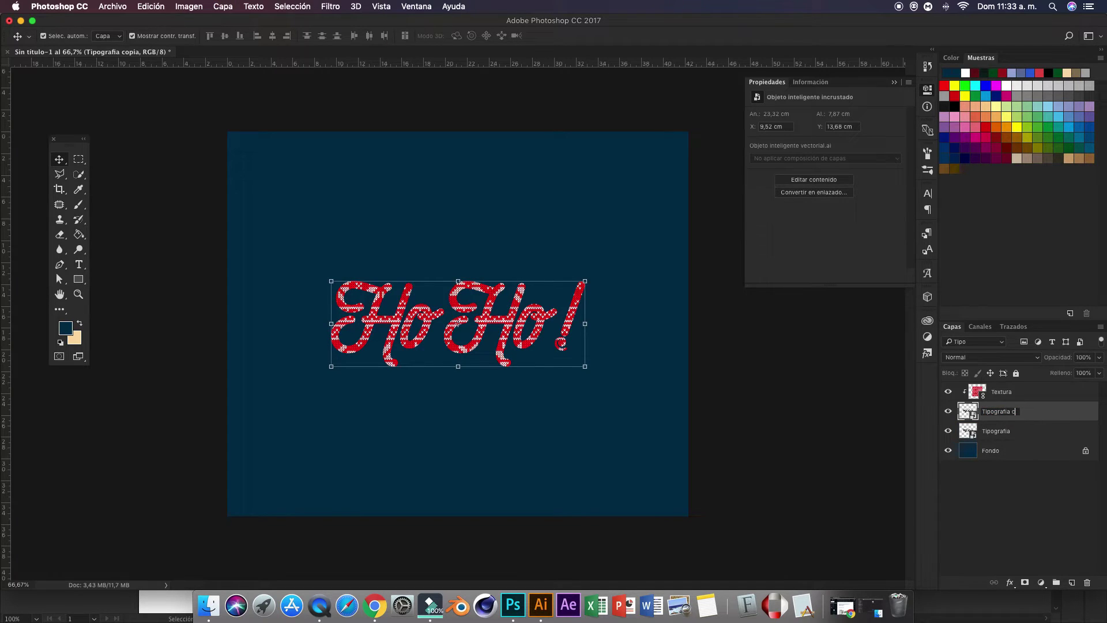
pyautogui.press('Return')
pyautogui.doubleClick(996, 431)
pyautogui.write('Sombra lar')
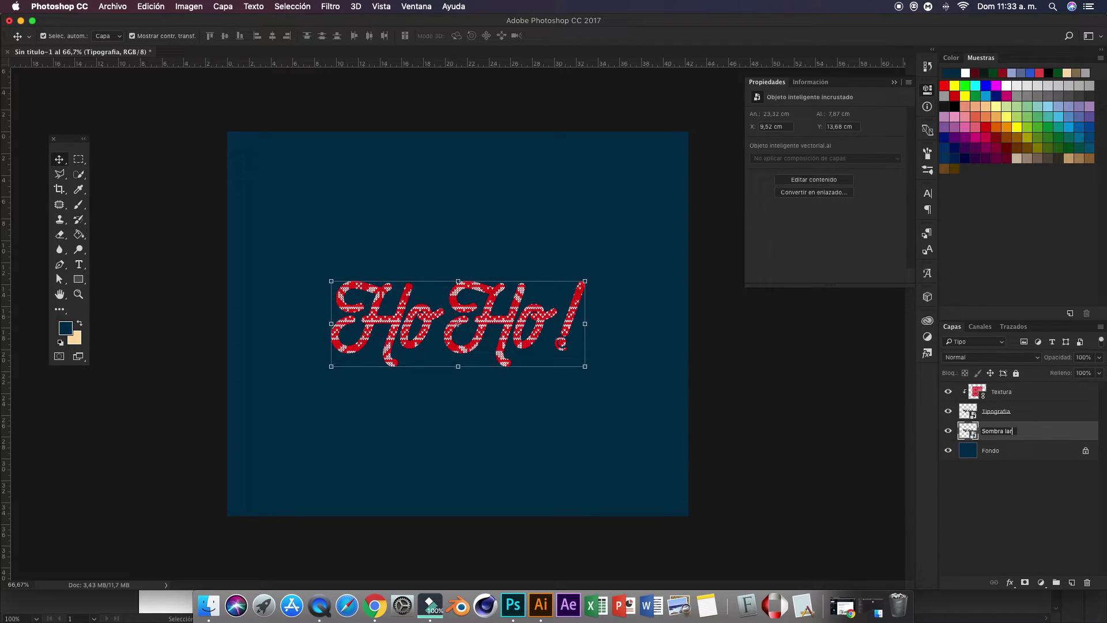
pyautogui.write('ga')
pyautogui.press('Return')
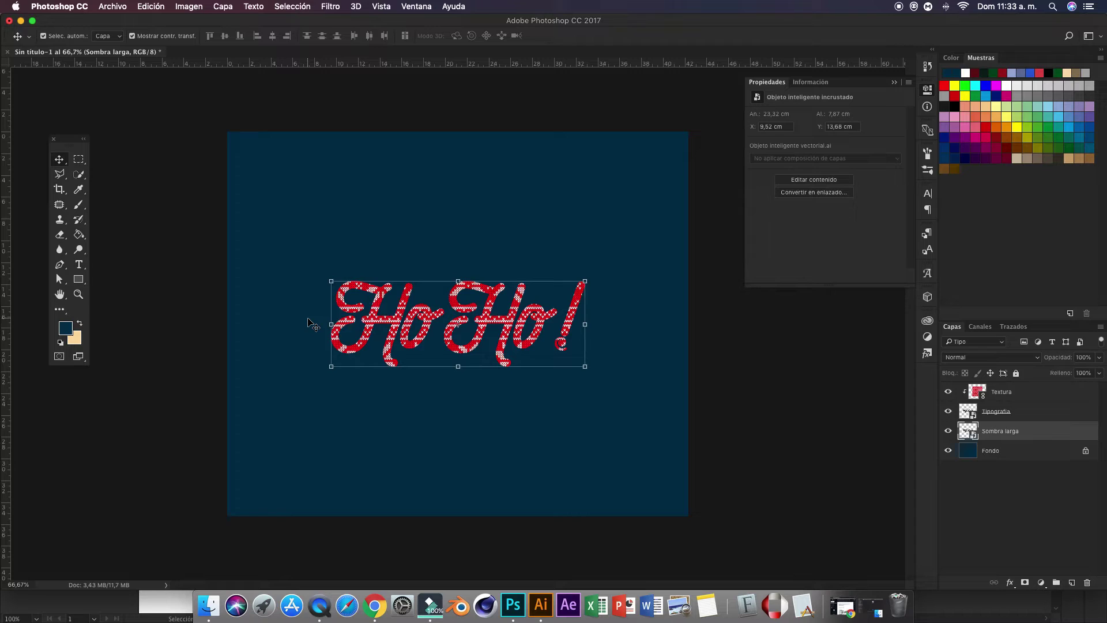
# Step: Nudge Sombra larga down and right with the arrow keys and rasterize it
pyautogui.press('Down')
pyautogui.press('Down')
pyautogui.press('Down')
pyautogui.press('Down')
pyautogui.press('Down')
pyautogui.press('Down')
pyautogui.press('Down')
pyautogui.press('Down')
pyautogui.press('Down')
pyautogui.press('Right')
pyautogui.press('Right')
pyautogui.press('Right')
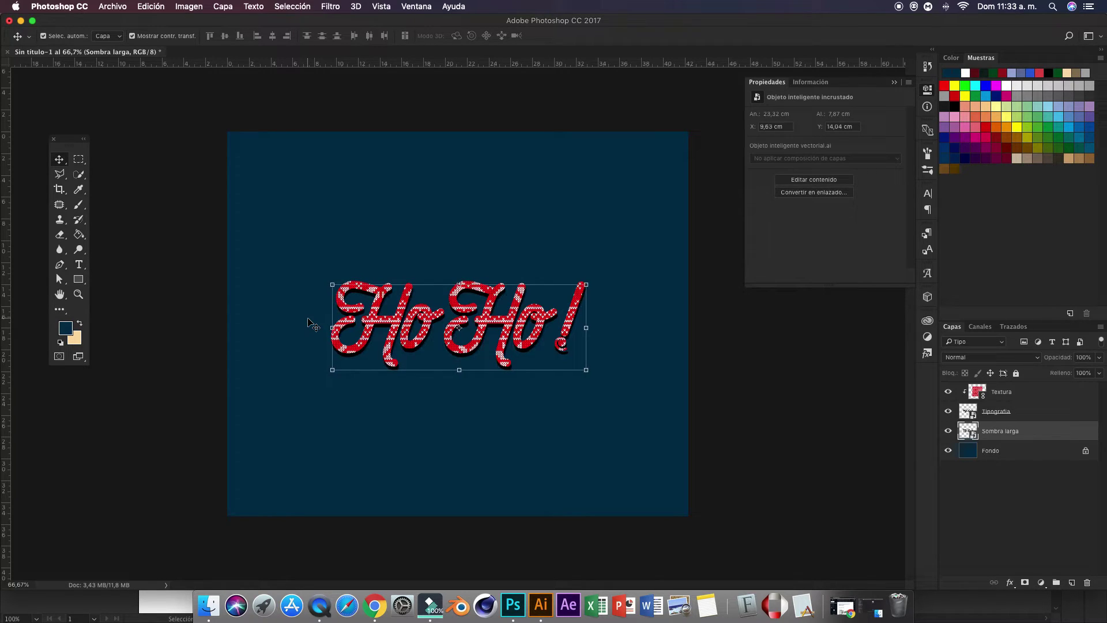
pyautogui.press('Right')
pyautogui.press('Right')
pyautogui.press('Right')
pyautogui.press('Down')
pyautogui.press('Down')
pyautogui.press('Down')
pyautogui.press('Down')
pyautogui.press('Down')
pyautogui.press('Down')
pyautogui.press('Down')
pyautogui.press('Down')
pyautogui.press('Down')
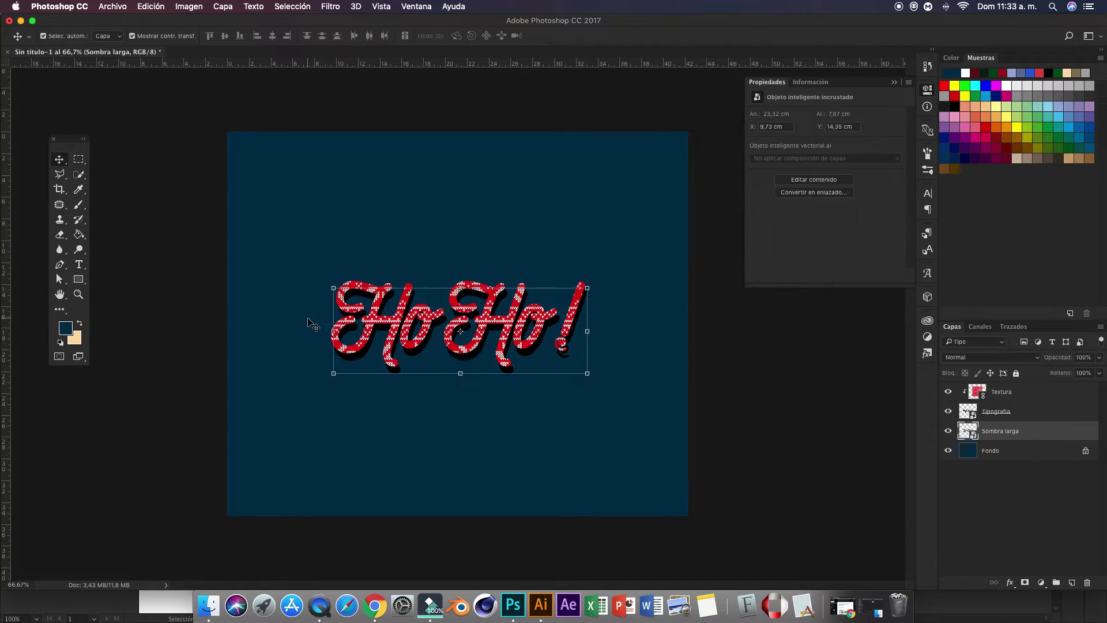
pyautogui.press('Down')
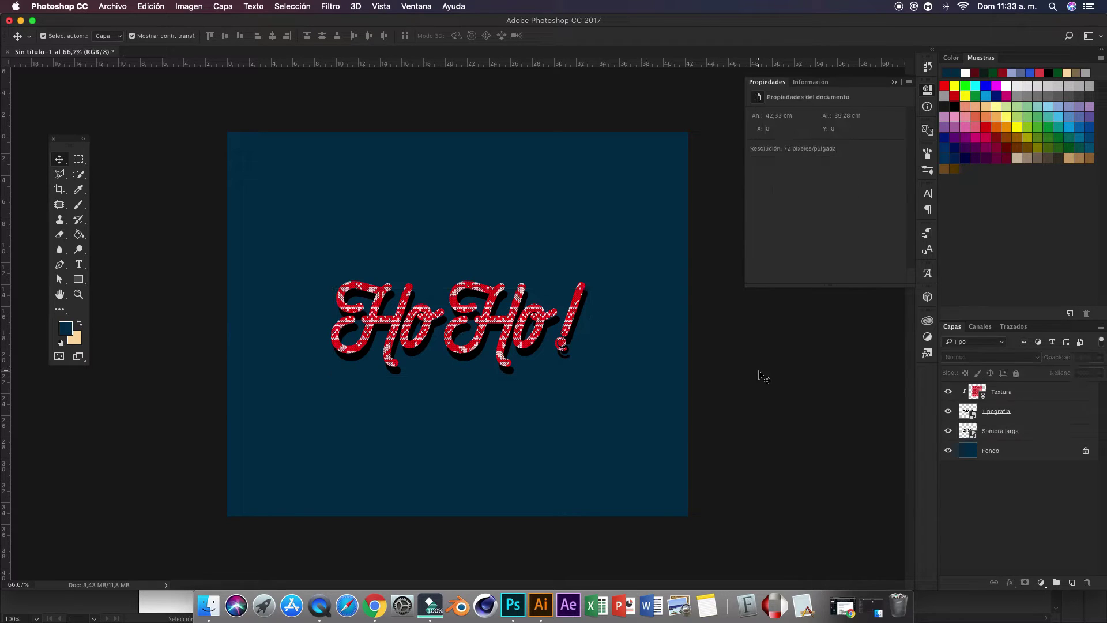
pyautogui.rightClick(1004, 431)
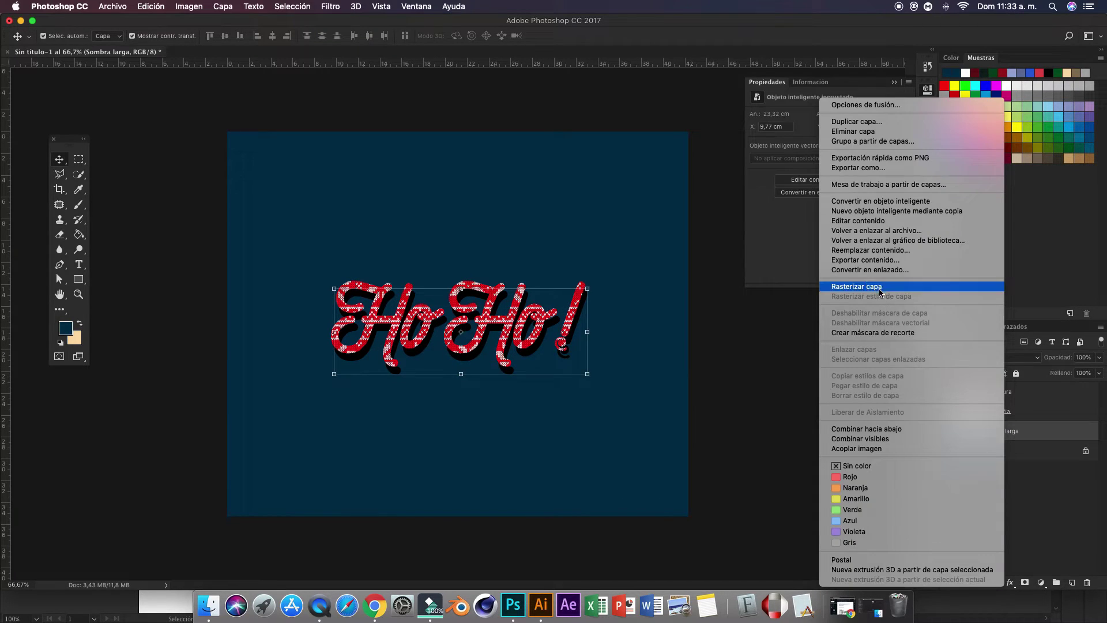
pyautogui.click(857, 287)
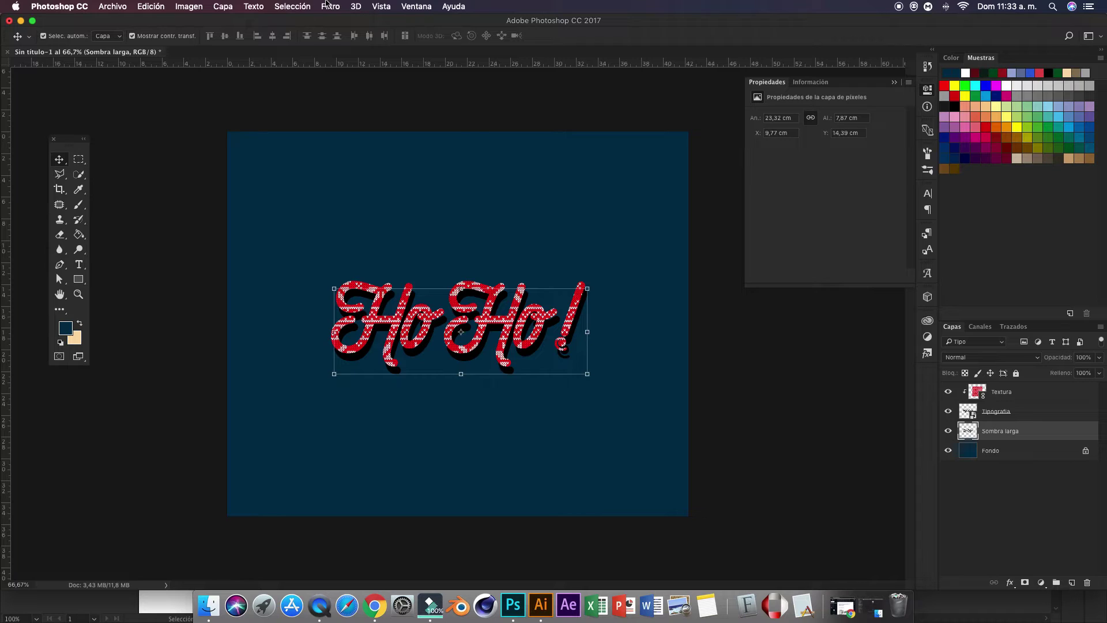
pyautogui.click(327, 6)
pyautogui.moveTo(349, 144)
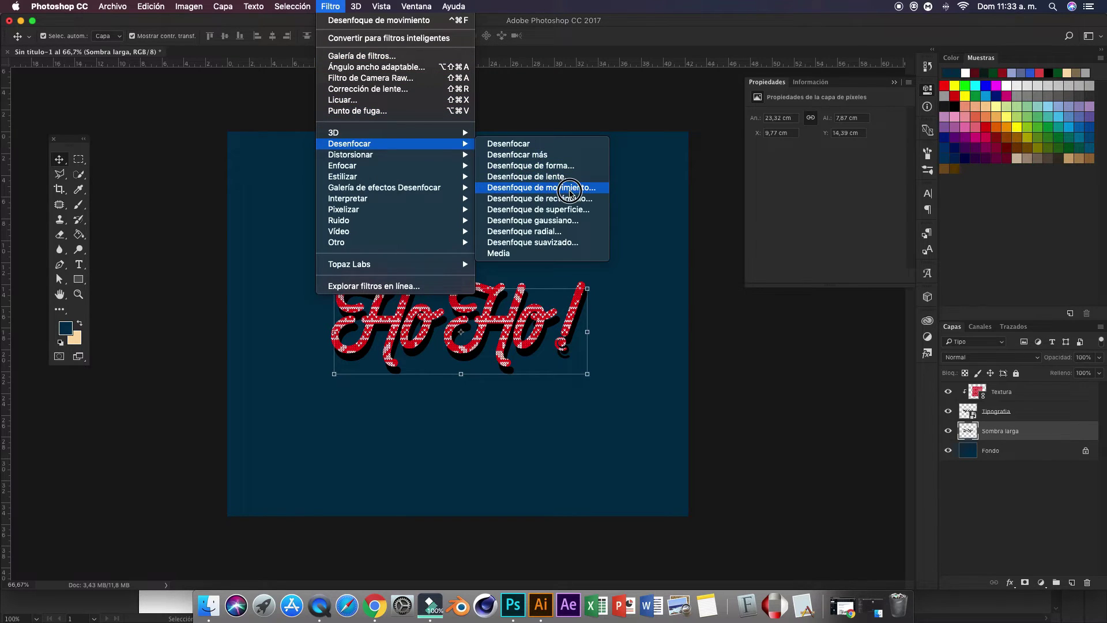
# Step: Set a Motion Blur on Sombra larga with angle -48° and distance about 65 px
pyautogui.click(568, 187)
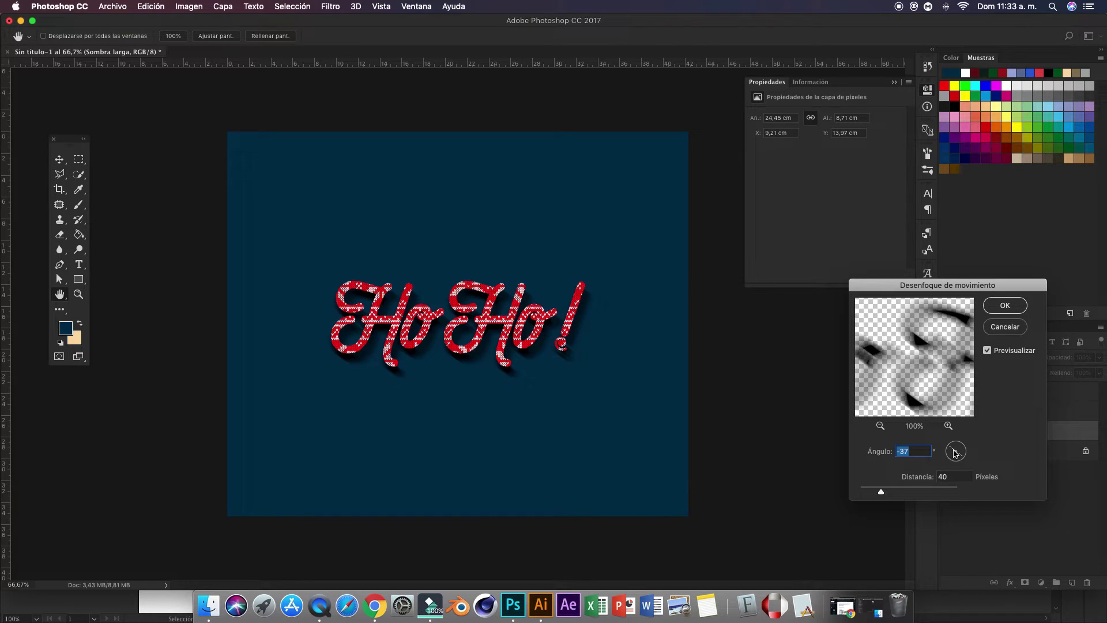
pyautogui.moveTo(962, 455); pyautogui.dragTo(961, 455)
pyautogui.click(891, 489)
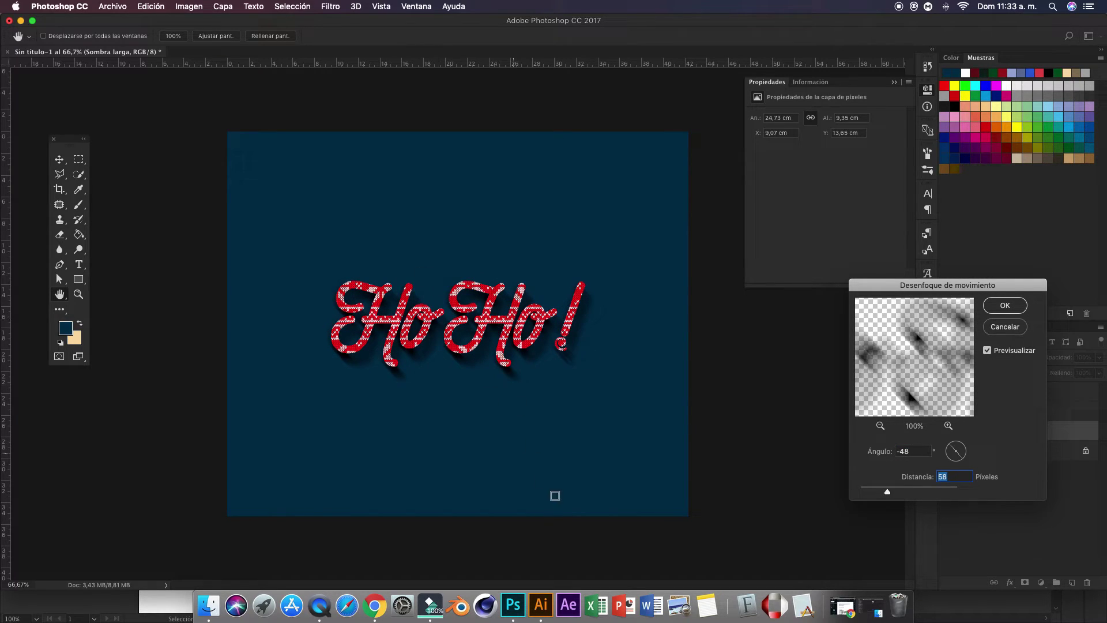
pyautogui.click(910, 489)
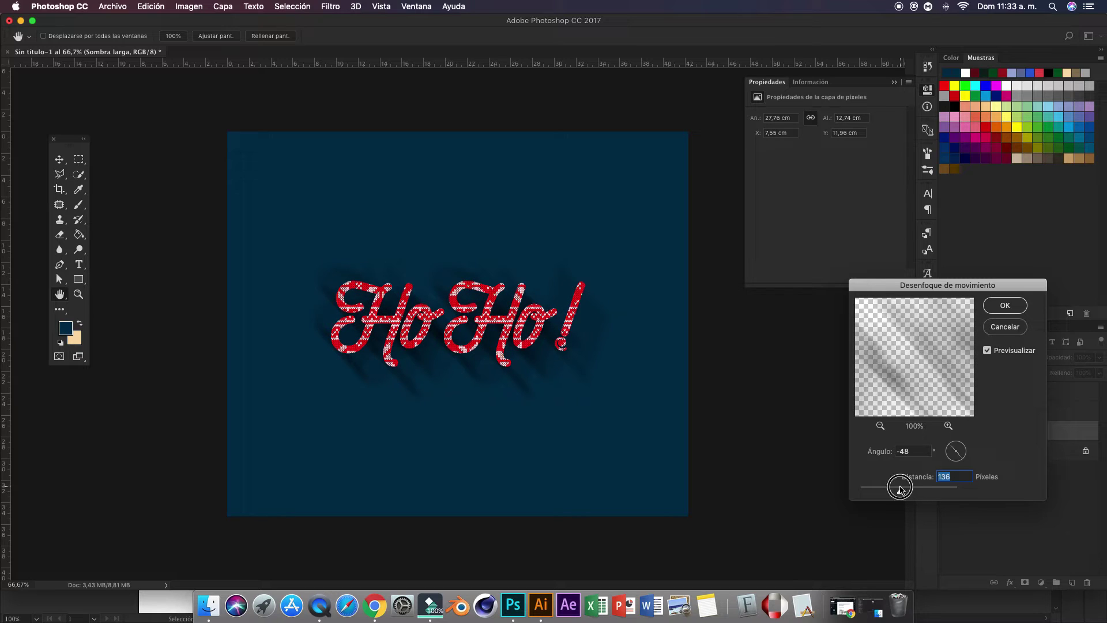
pyautogui.click(893, 489)
pyautogui.moveTo(893, 490); pyautogui.dragTo(889, 489)
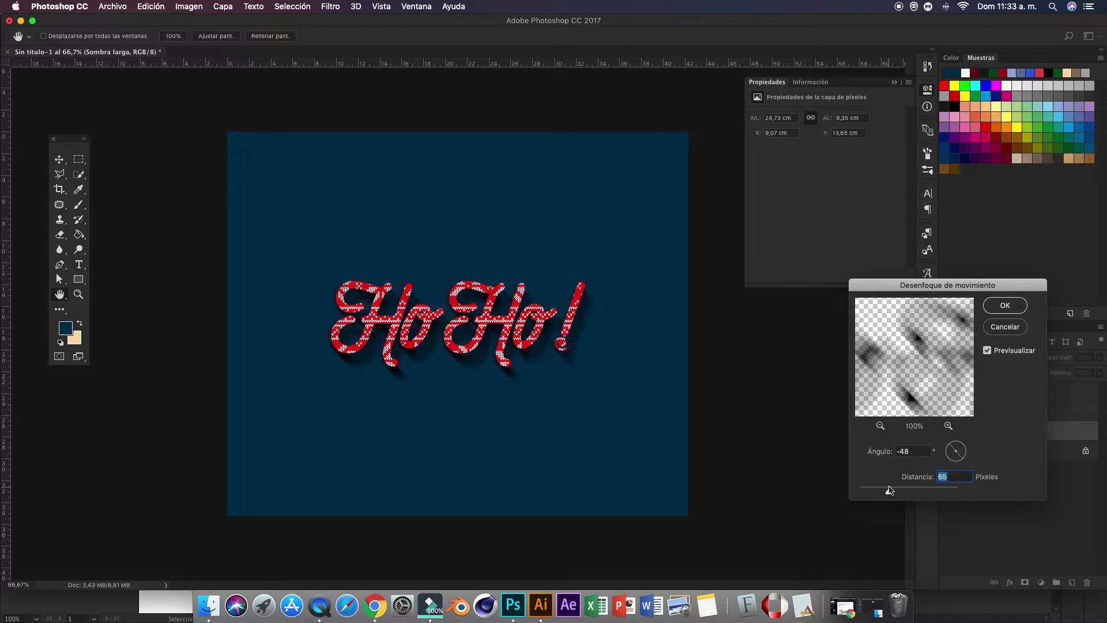
# Step: Apply the motion blur, then open Tipografía's Layer Style blending options
pyautogui.click(1005, 305)
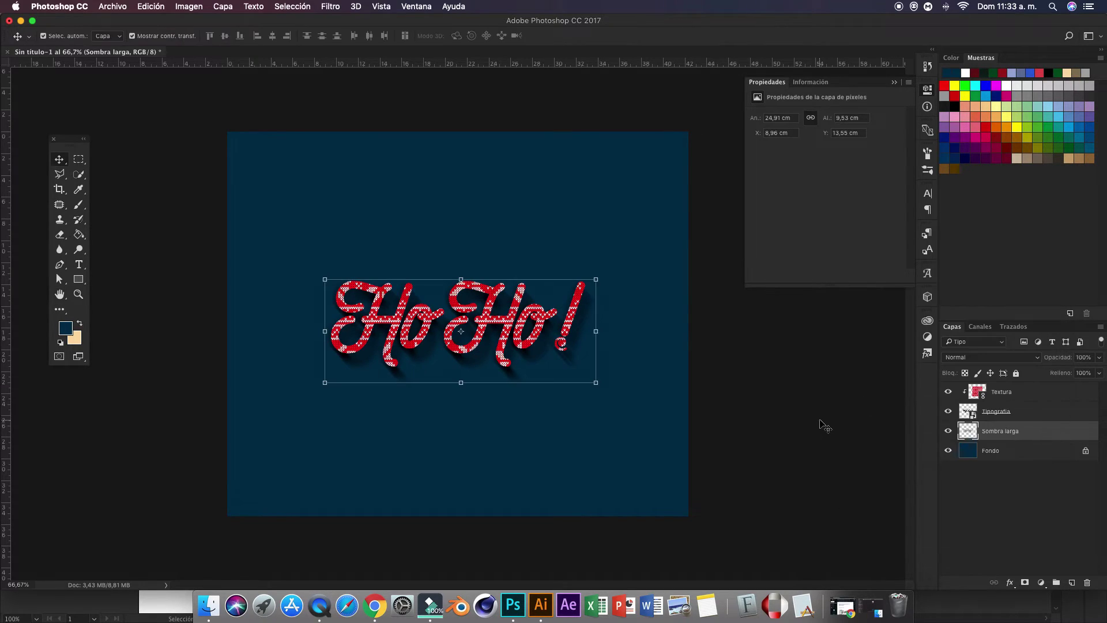
pyautogui.click(825, 427)
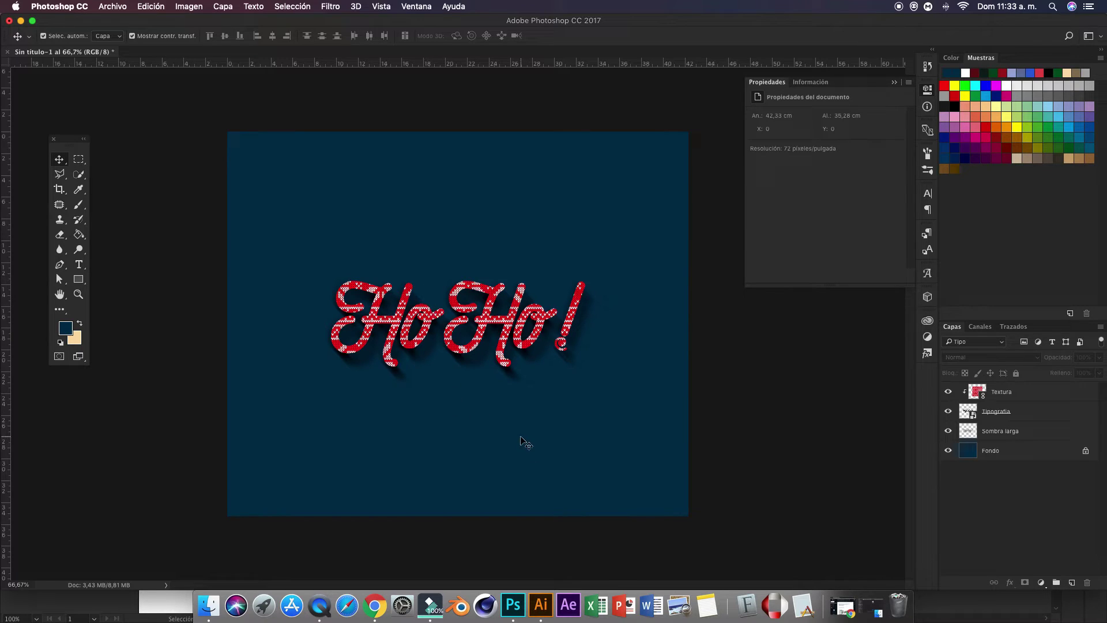
pyautogui.click(1003, 394)
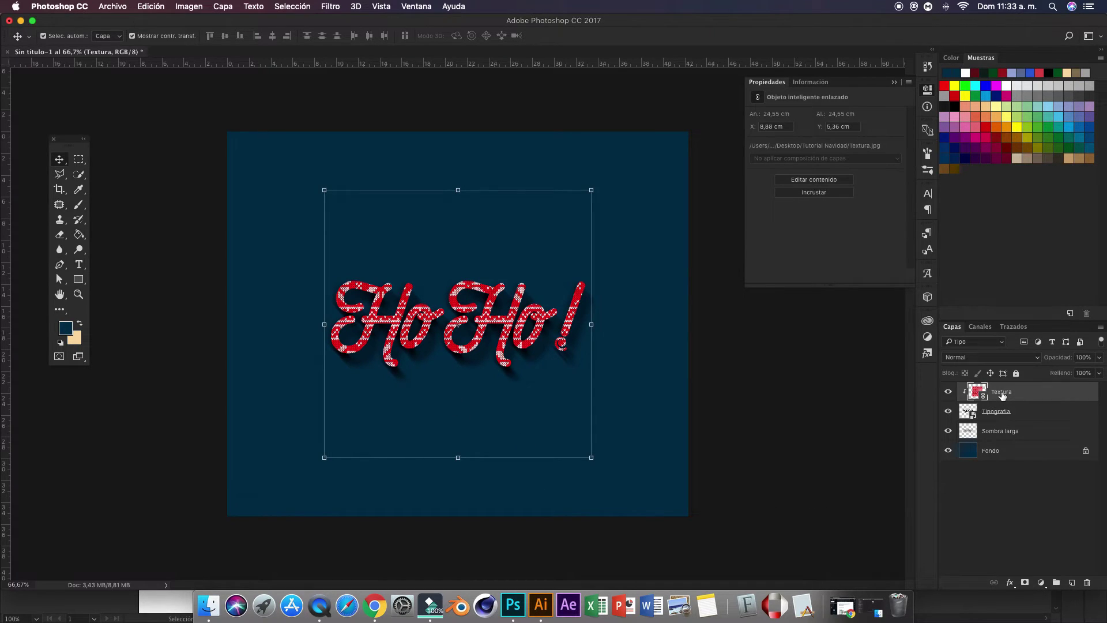
pyautogui.click(994, 411)
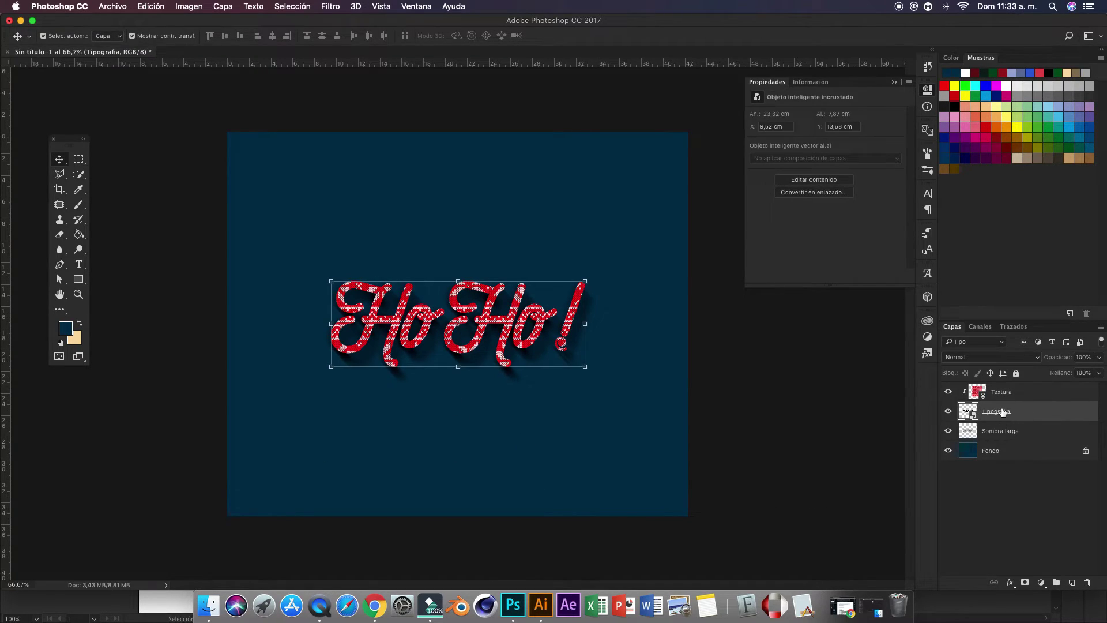
pyautogui.rightClick(1003, 412)
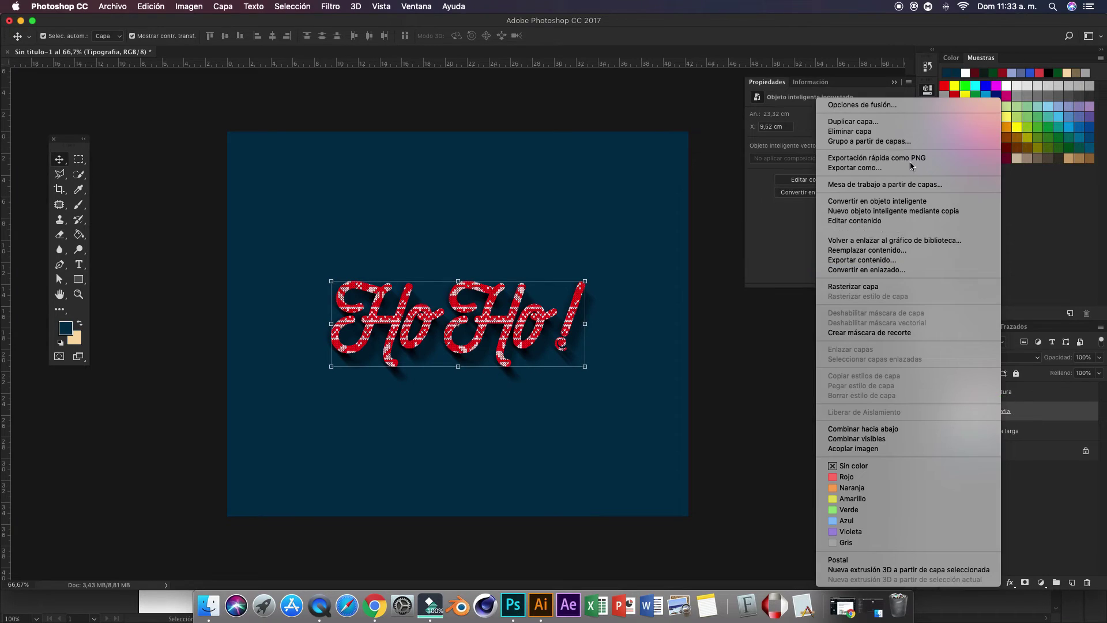
pyautogui.click(866, 106)
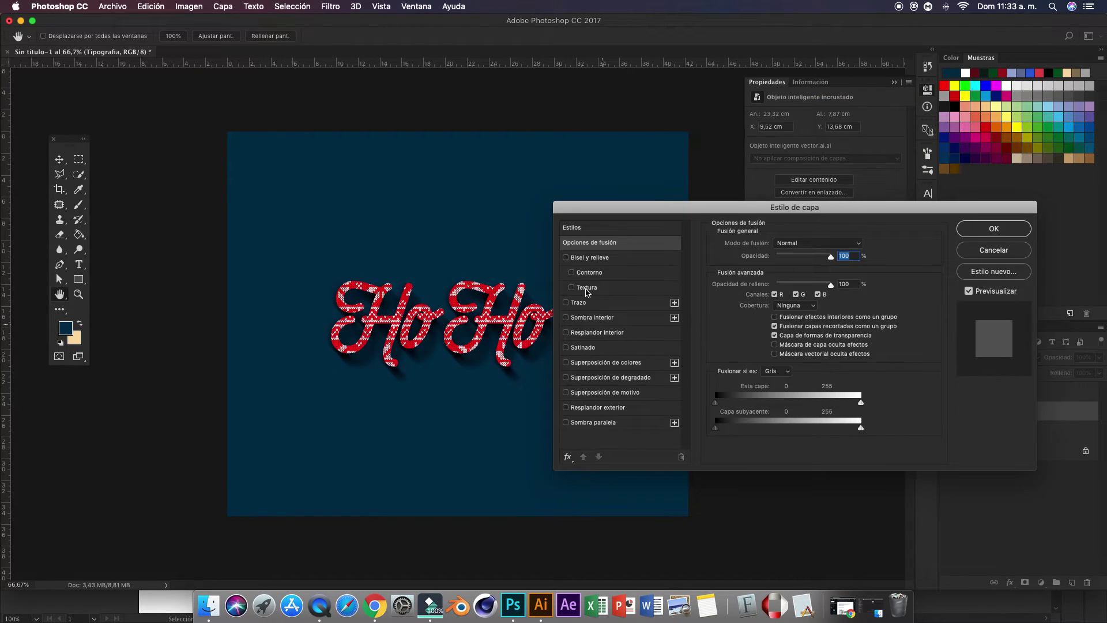
# Step: Add a Chisel Soft Bevel & Emboss: depth 854, size 51, cove gloss contour, 69% highlight
pyautogui.click(566, 258)
pyautogui.click(598, 263)
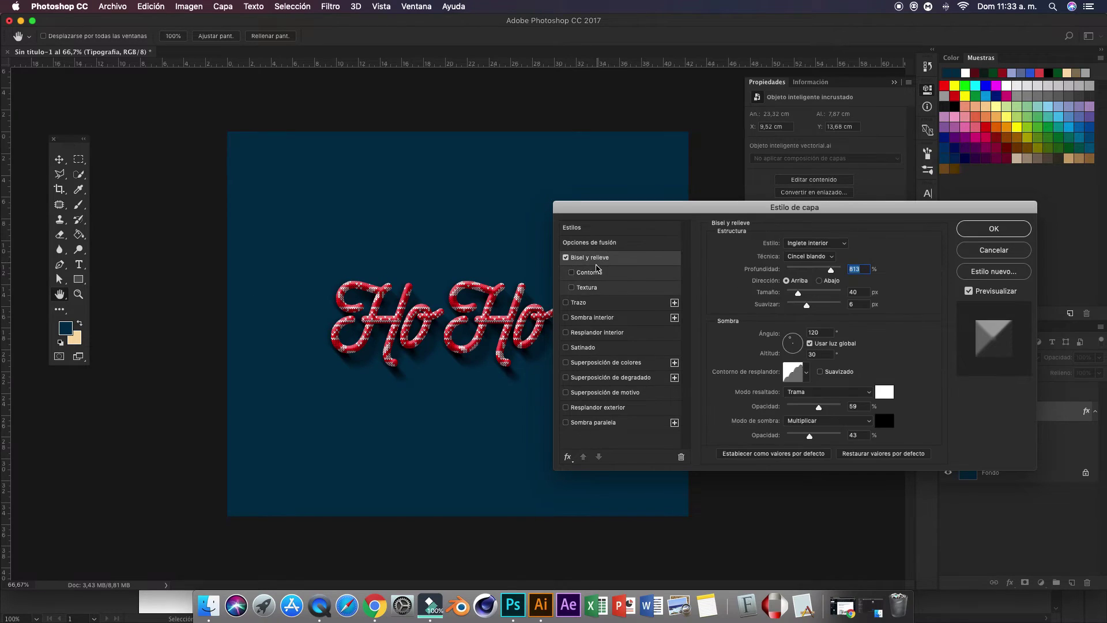
pyautogui.click(824, 257)
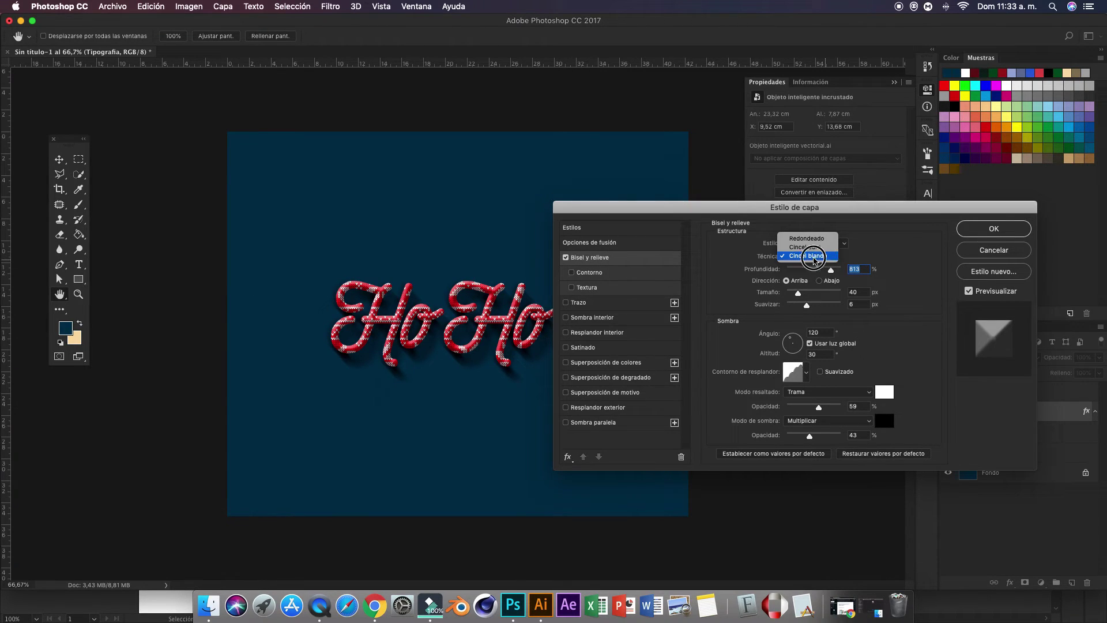
pyautogui.click(825, 257)
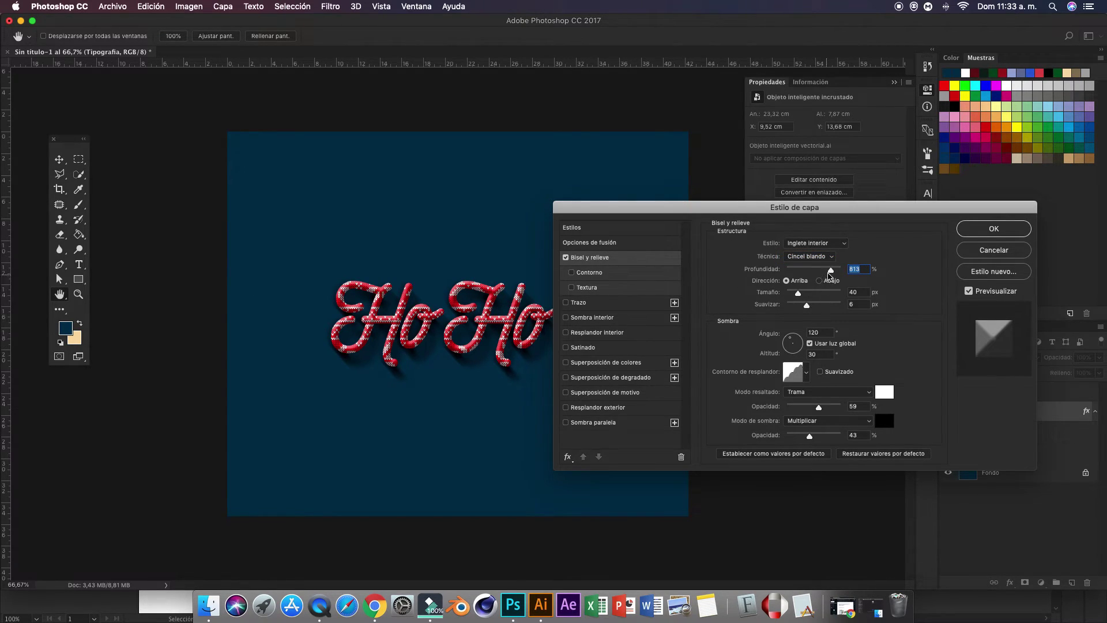
pyautogui.moveTo(831, 270)
pyautogui.mouseDown()
pyautogui.moveTo(792, 293)
pyautogui.moveTo(825, 305)
pyautogui.moveTo(800, 294)
pyautogui.mouseUp()
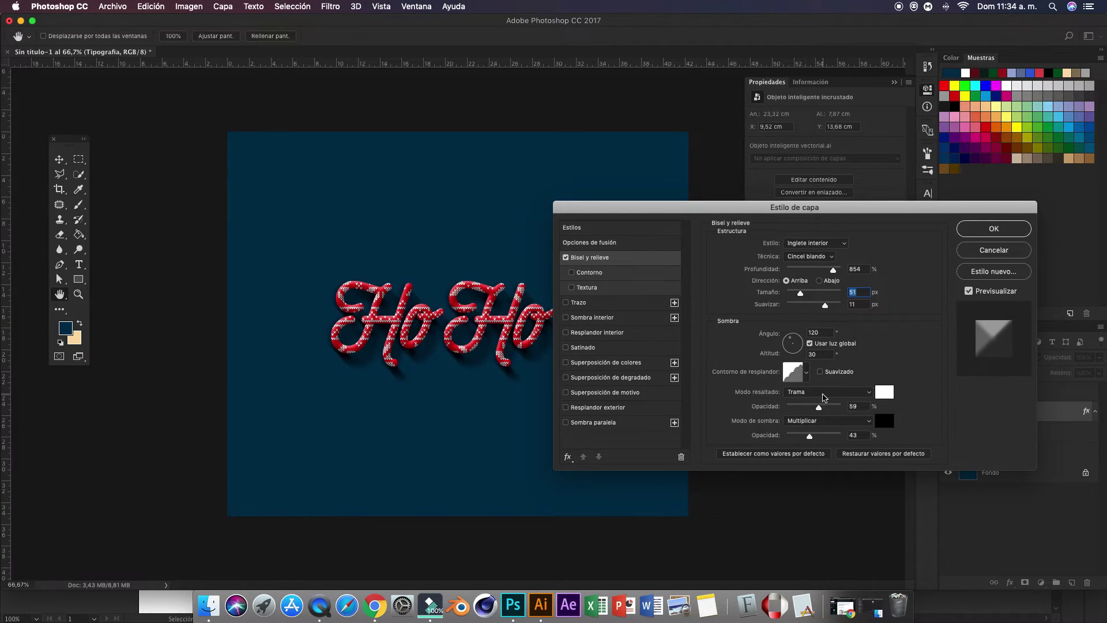
pyautogui.click(806, 372)
pyautogui.click(812, 424)
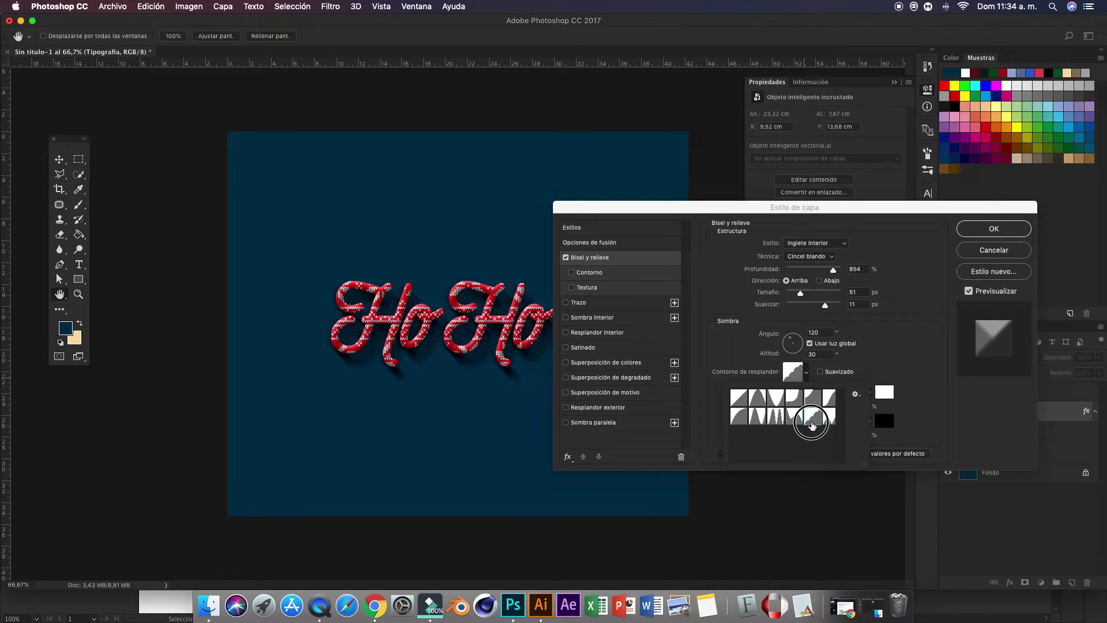
pyautogui.click(802, 387)
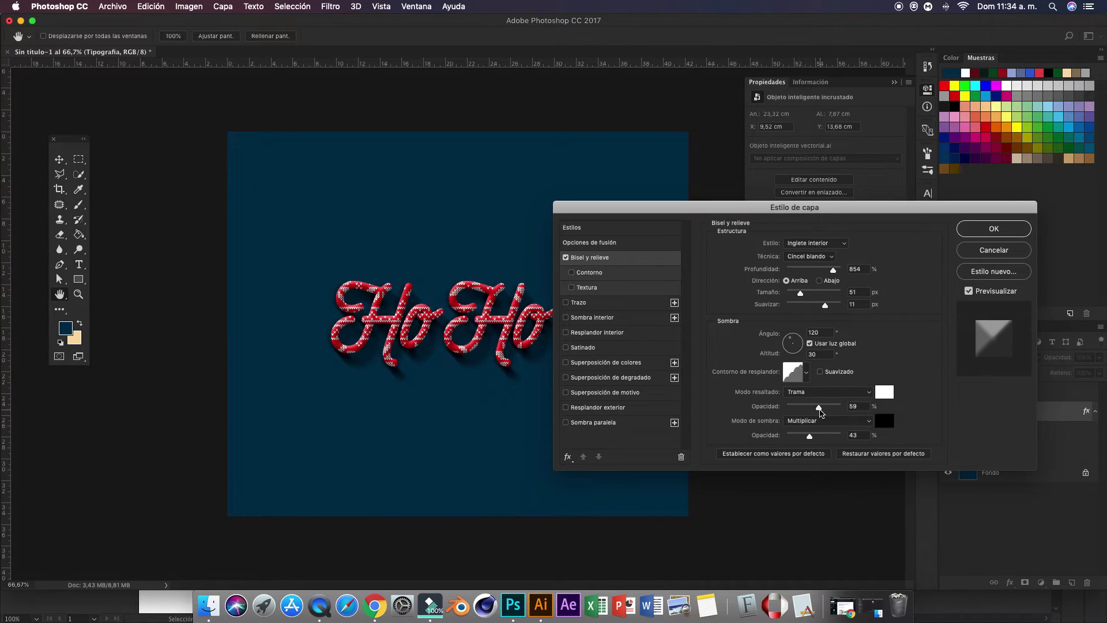
pyautogui.moveTo(820, 411)
pyautogui.mouseDown()
pyautogui.moveTo(834, 407)
pyautogui.moveTo(821, 437)
pyautogui.moveTo(828, 409)
pyautogui.mouseUp()
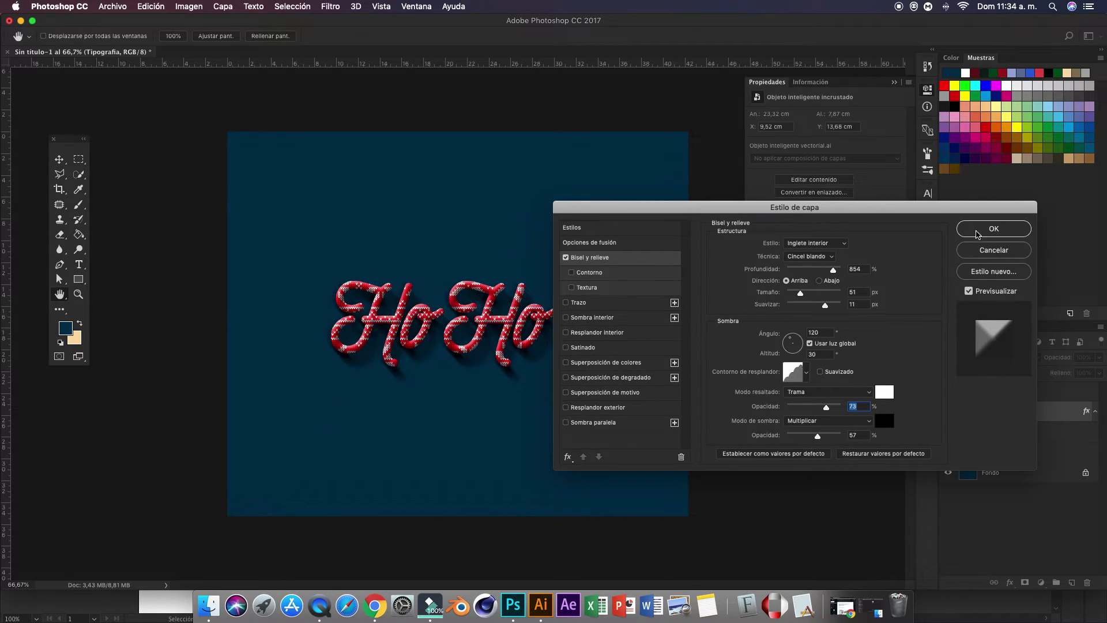
pyautogui.click(981, 231)
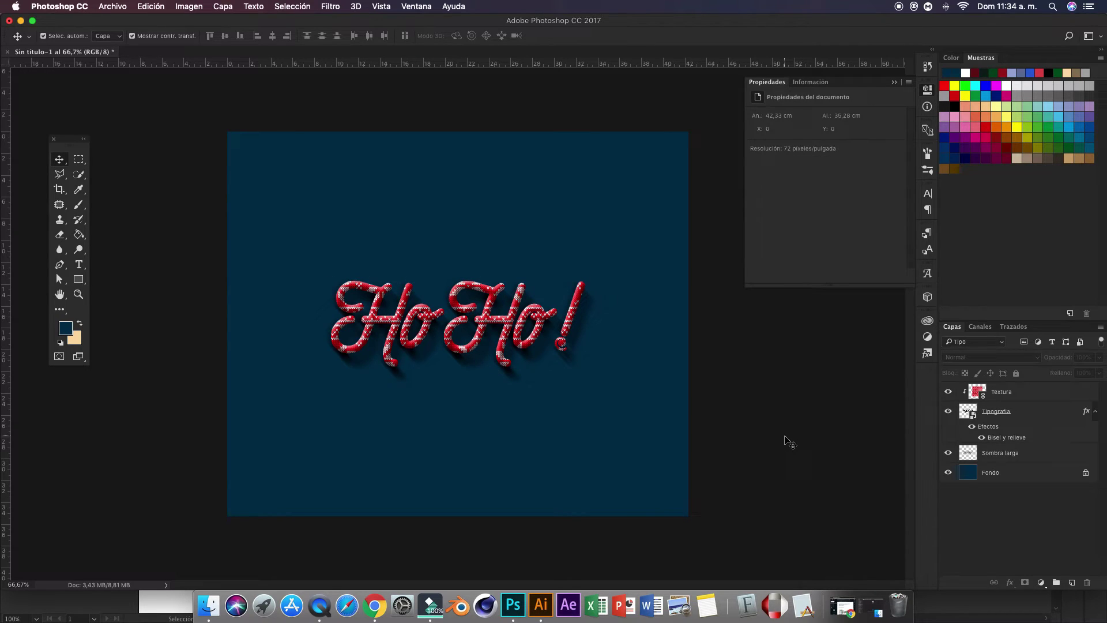
# Step: Add an empty layer above Textura and set the foreground colour to maroon #360b0b
pyautogui.click(1008, 394)
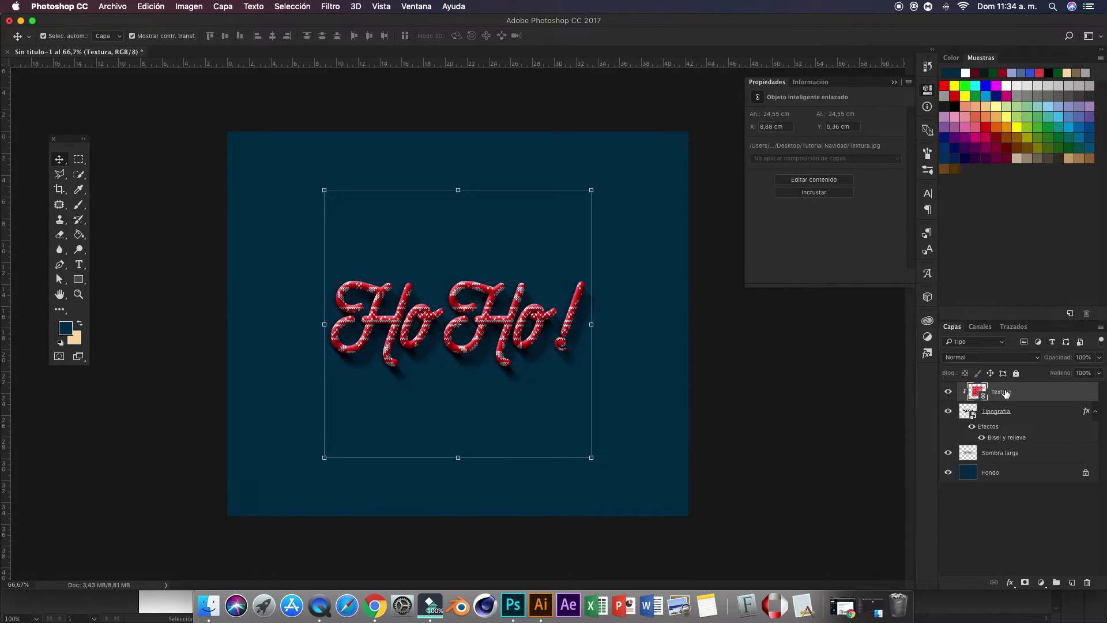
pyautogui.click(1073, 587)
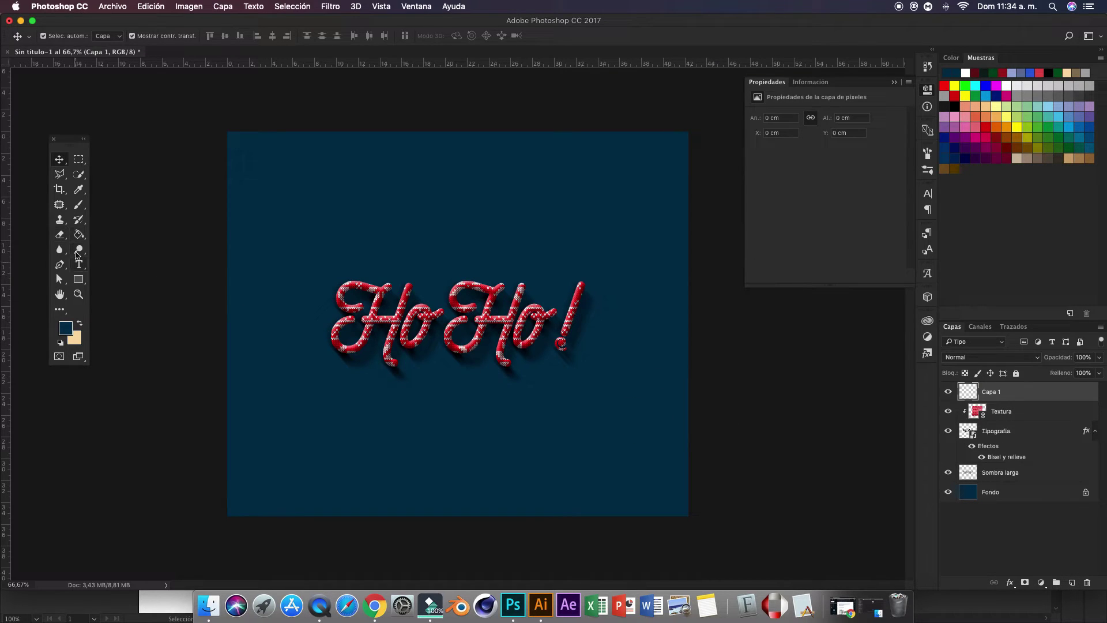
pyautogui.click(975, 72)
pyautogui.click(67, 329)
pyautogui.click(886, 412)
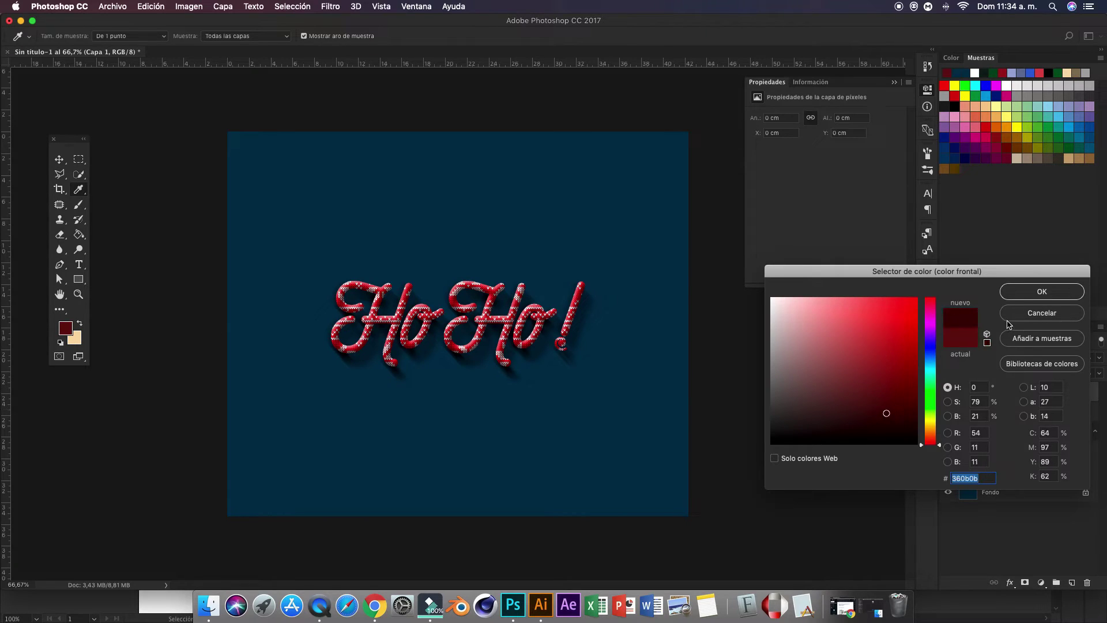
pyautogui.press('Return')
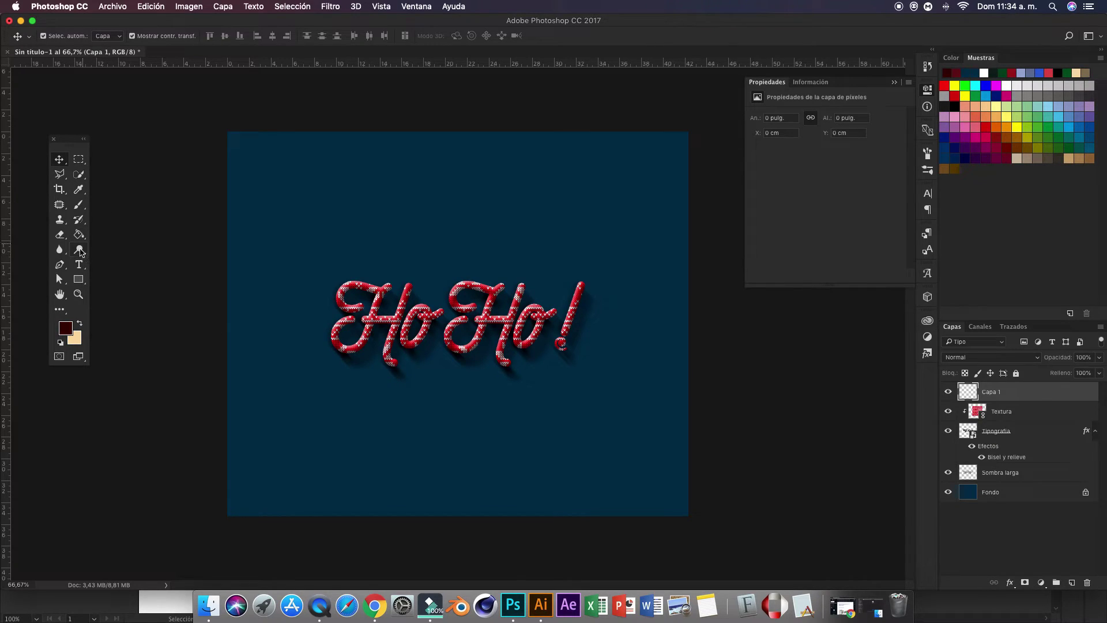
pyautogui.click(60, 264)
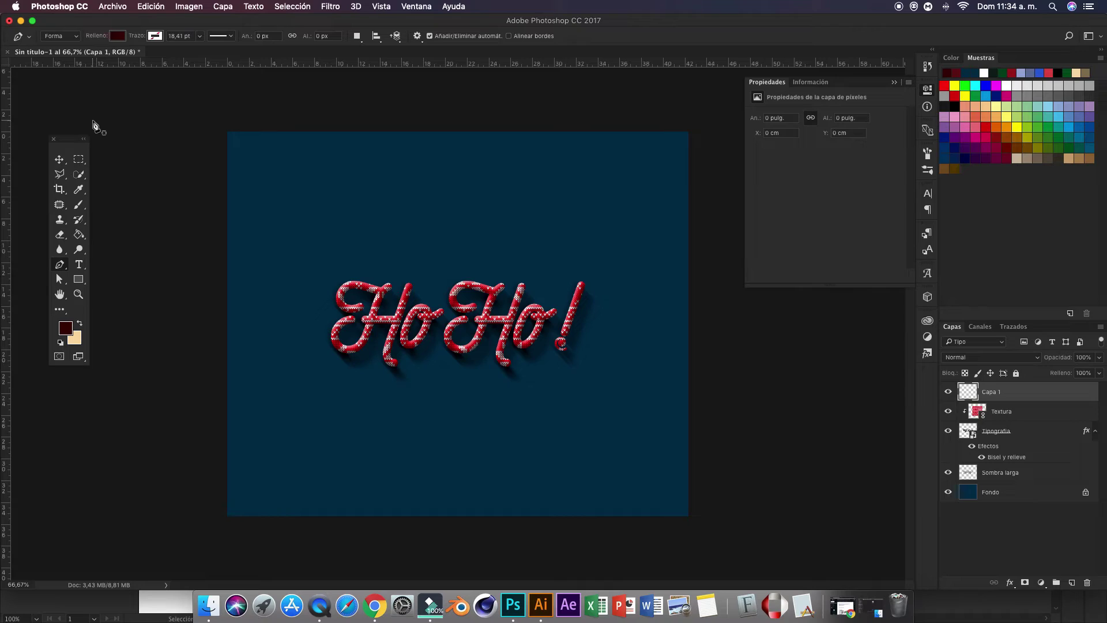
pyautogui.hotkey('ctrl', '+')
pyautogui.hotkey('ctrl', '+')
pyautogui.hotkey('ctrl', '+')
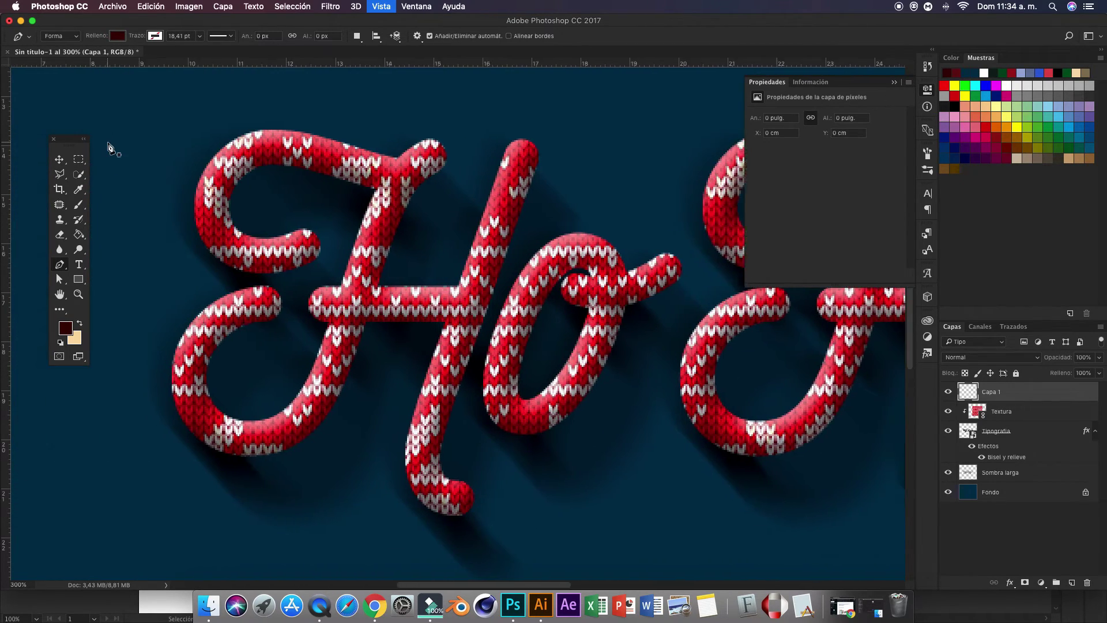
# Step: Draw a maroon Pen-tool shadow shape under the H crossbar
pyautogui.hotkey('ctrl', '+')
pyautogui.hotkey('ctrl', '+')
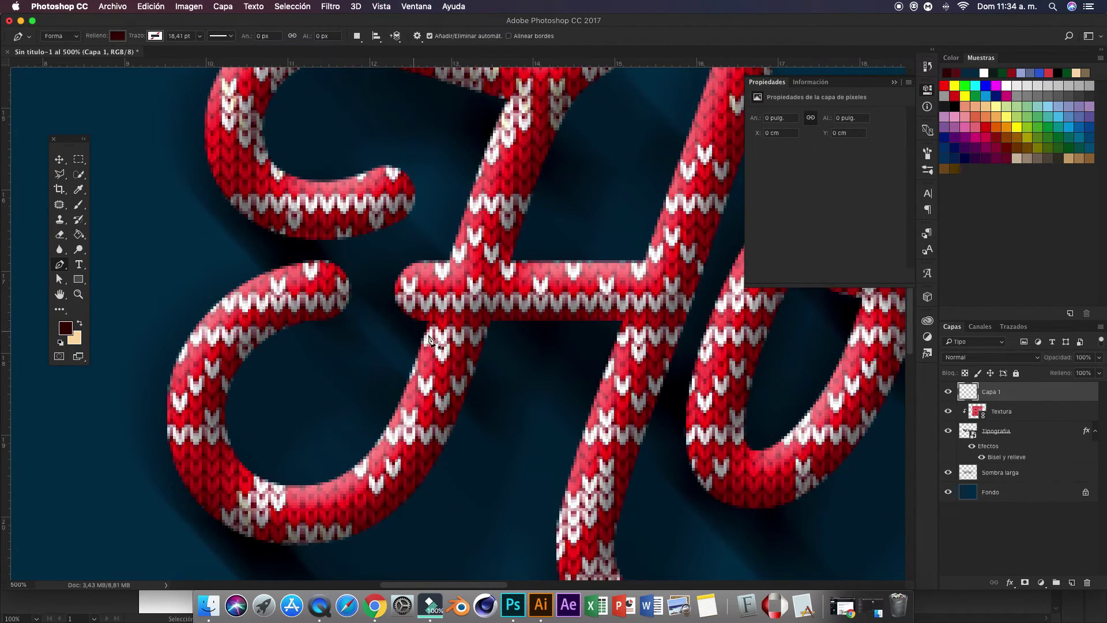
pyautogui.click(424, 321)
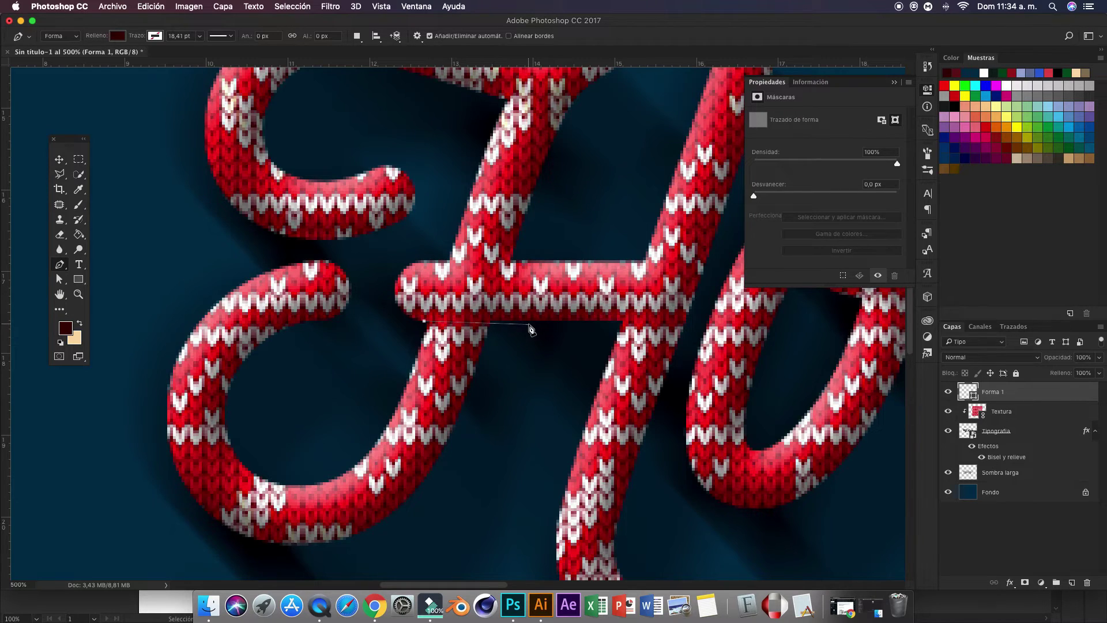
pyautogui.click(535, 321)
pyautogui.click(533, 346)
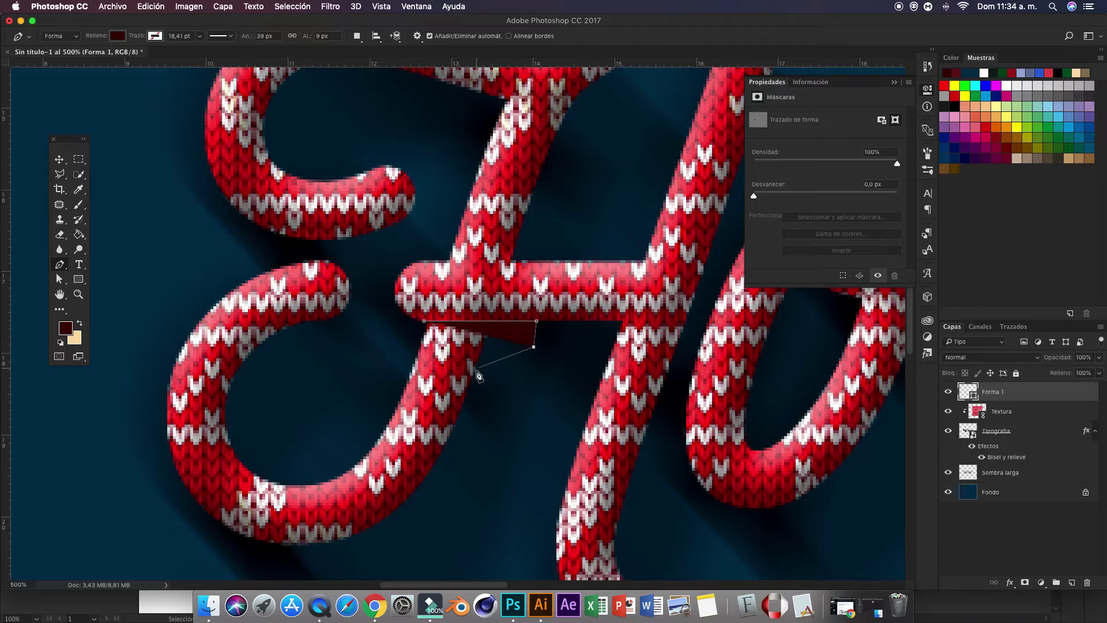
pyautogui.hotkey('ctrl', 'z')
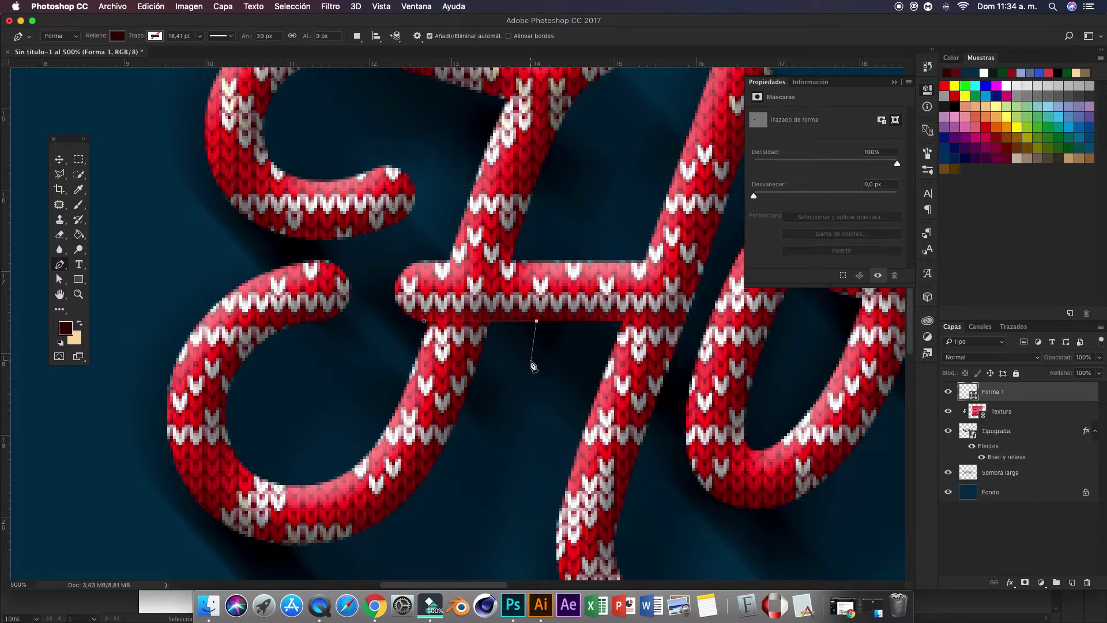
pyautogui.click(530, 367)
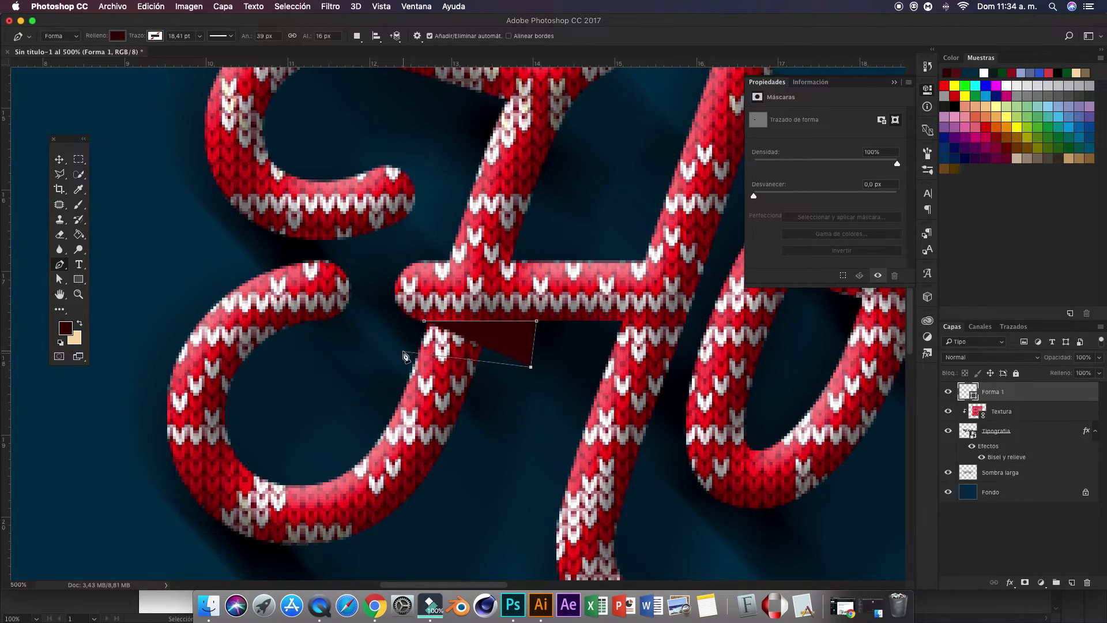
pyautogui.moveTo(404, 349); pyautogui.dragTo(356, 333)
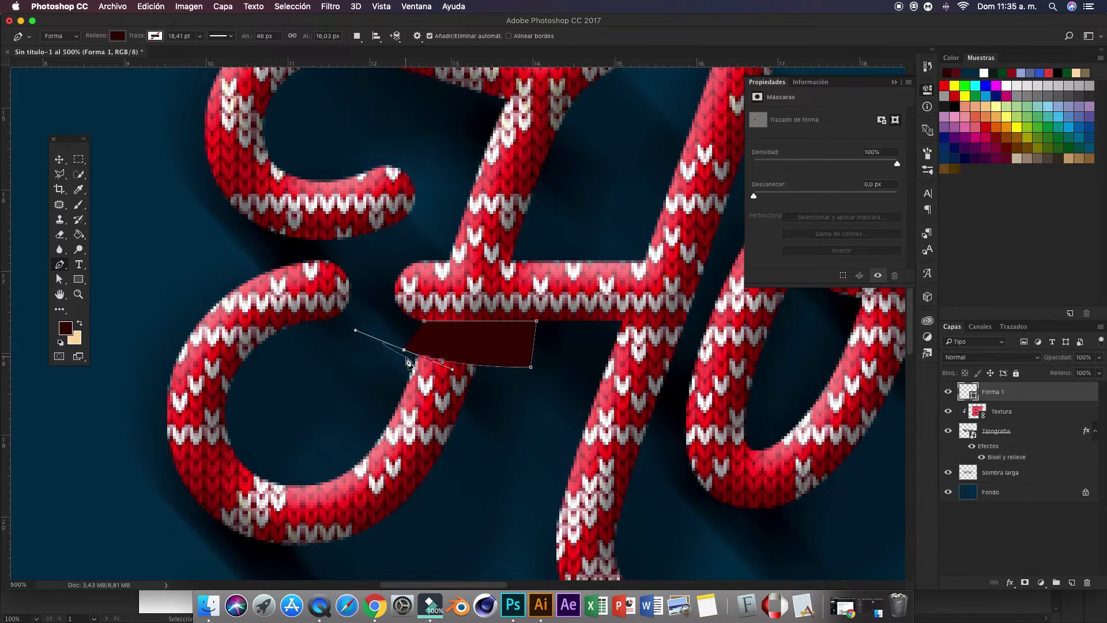
pyautogui.click(404, 350)
# Step: Clip the shadow shape to the texture and rename its layer Sombra H 1
pyautogui.click(59, 159)
pyautogui.keyDown('alt'); pyautogui.click(1010, 400); pyautogui.keyUp('alt')
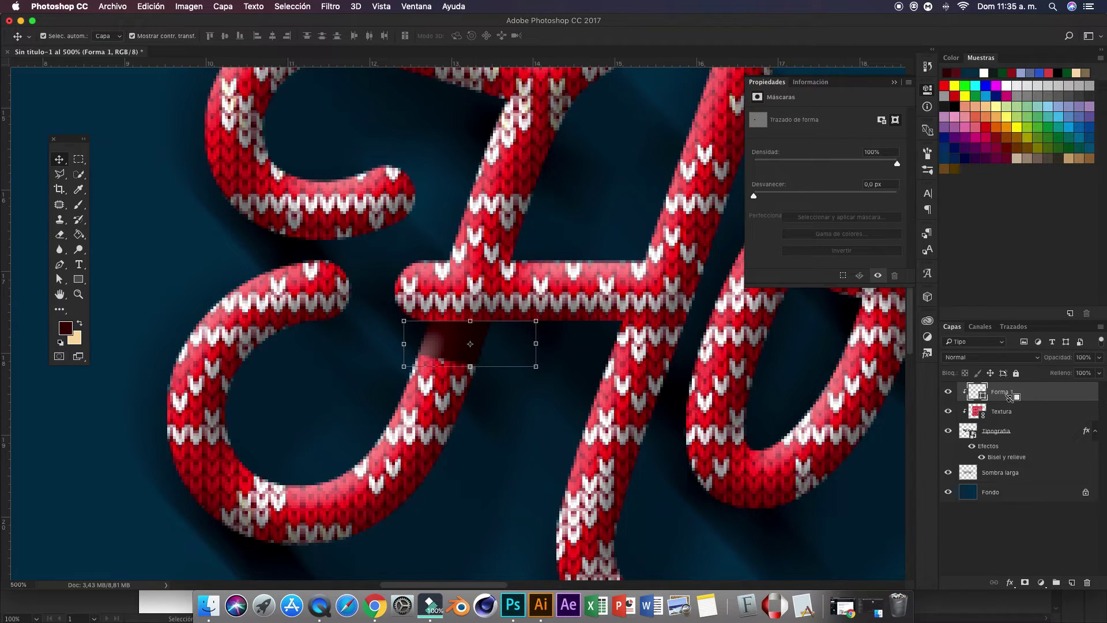
pyautogui.doubleClick(1002, 392)
pyautogui.write('1')
pyautogui.press('Return')
pyautogui.hotkey('ctrl', '-')
pyautogui.hotkey('ctrl', '-')
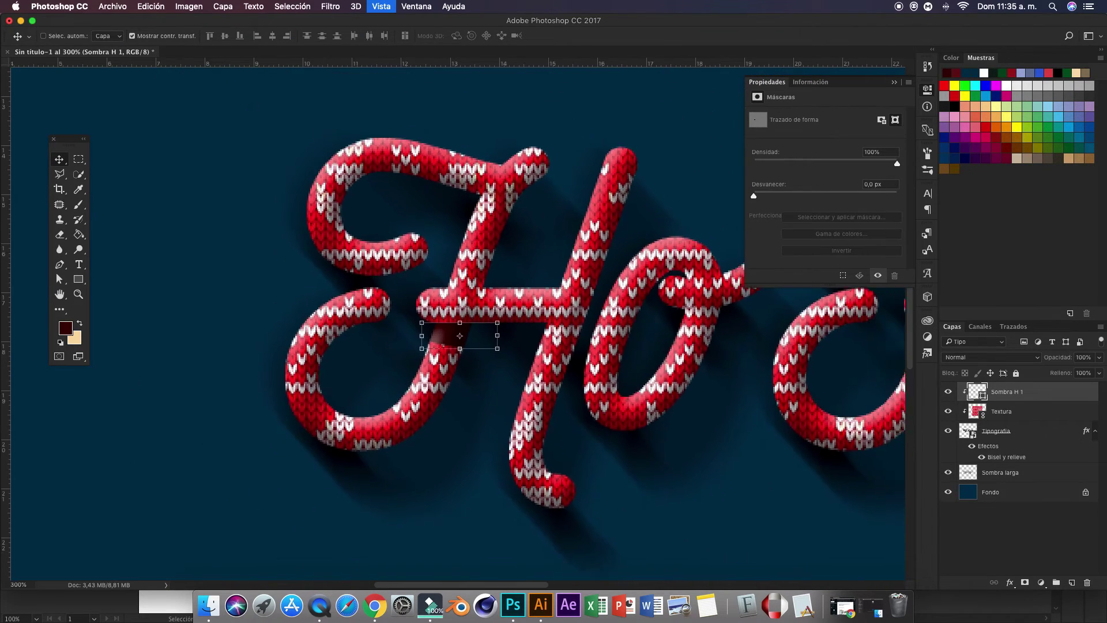
pyautogui.hotkey('ctrl', '-')
pyautogui.keyDown('ctrl'); pyautogui.click(792, 489); pyautogui.keyUp('ctrl')
# Step: Mask Sombra H 1 and drag a foreground-to-transparent gradient across it to fade the crossbar shadow
pyautogui.click(1008, 394)
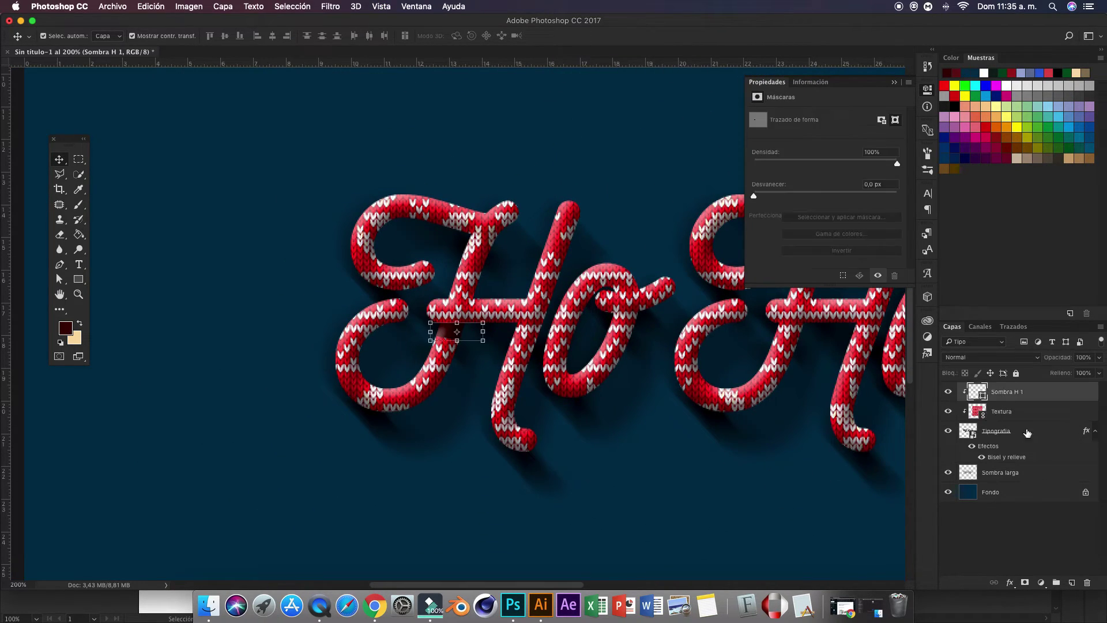
pyautogui.click(1024, 582)
pyautogui.hotkey('ctrl', '+')
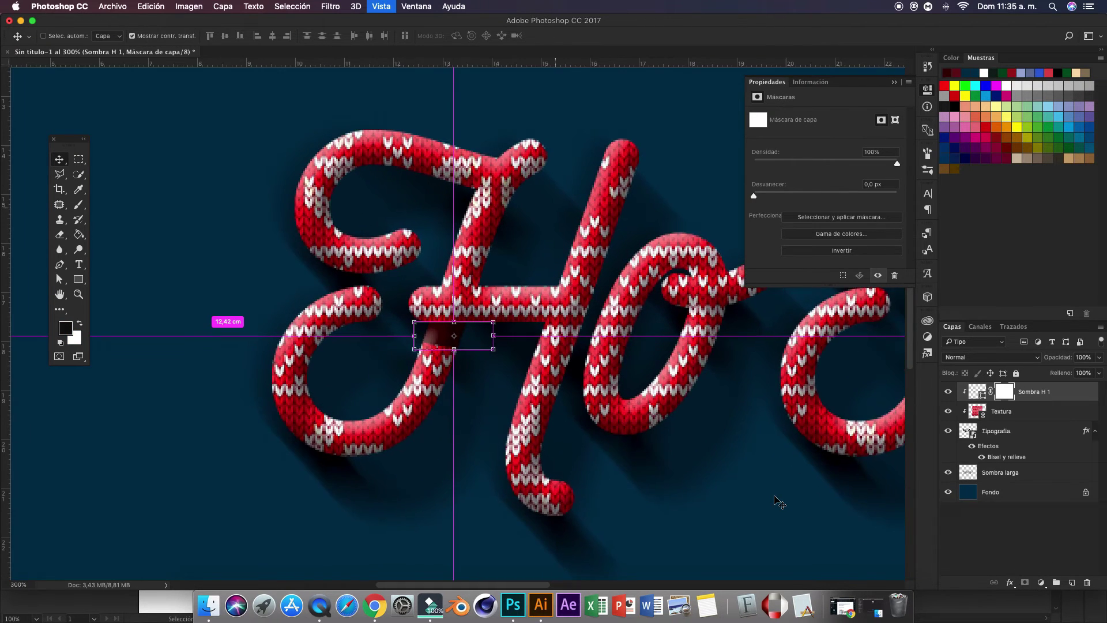
pyautogui.hotkey('ctrl', '+')
pyautogui.moveTo(80, 236); pyautogui.dragTo(133, 233)
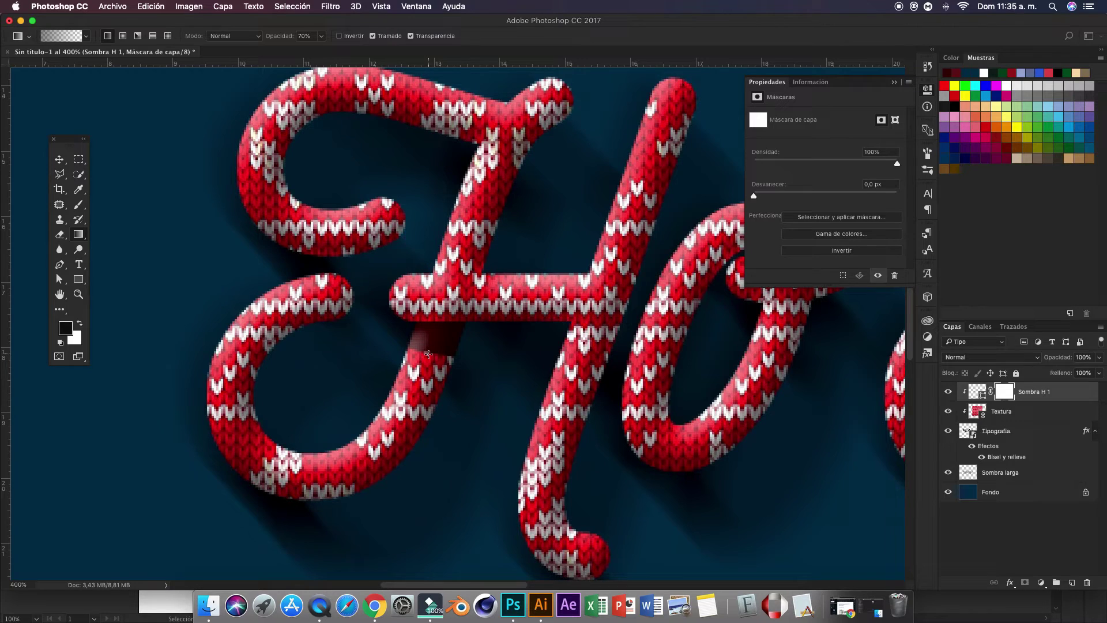
pyautogui.moveTo(430, 340); pyautogui.dragTo(483, 367)
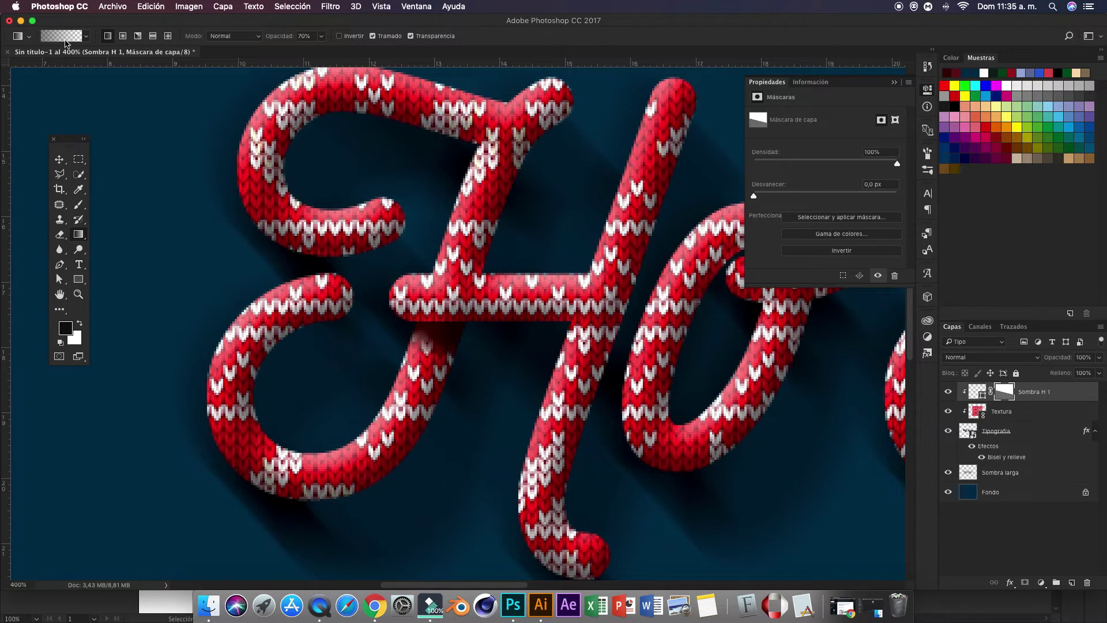
pyautogui.click(65, 39)
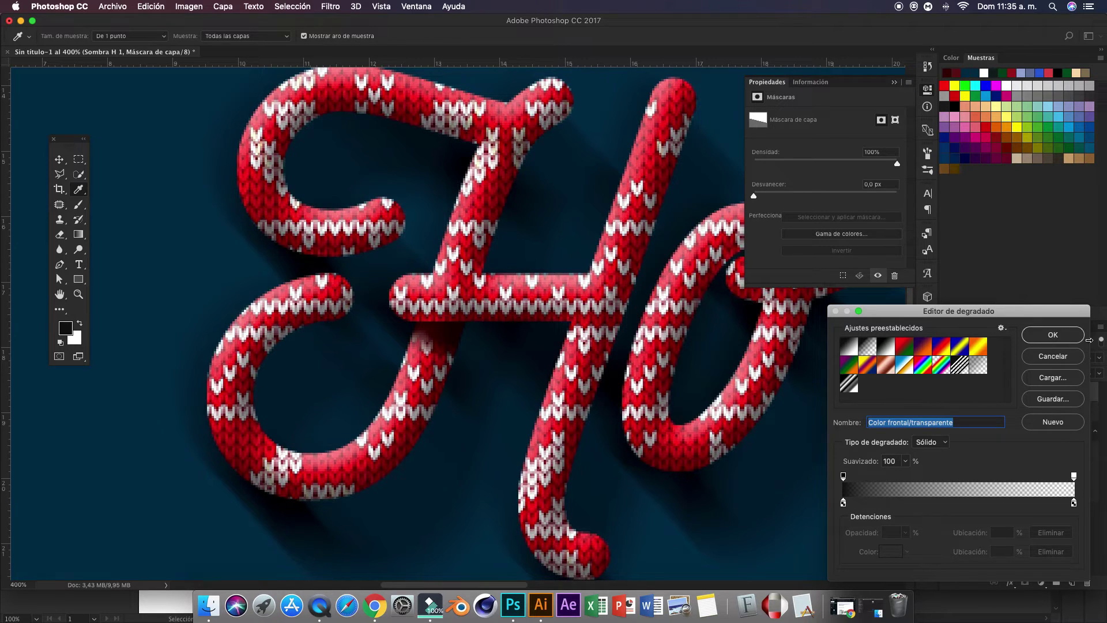
pyautogui.click(1052, 335)
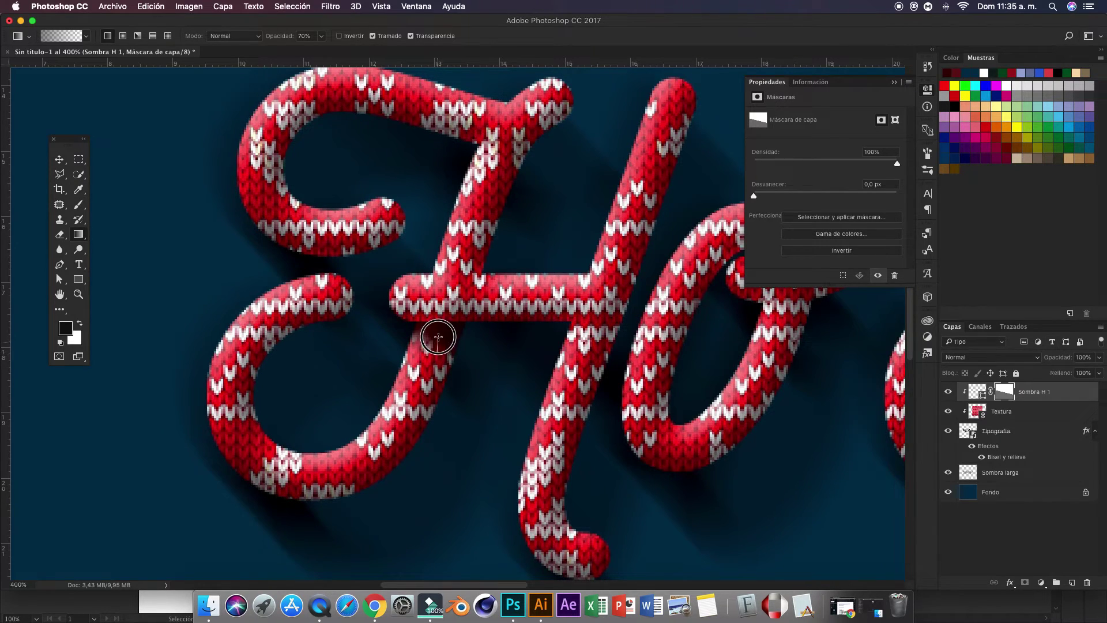
pyautogui.moveTo(435, 329); pyautogui.dragTo(451, 362)
# Step: Change the Sombra H 1 shape fill to near-black red #1e0707
pyautogui.press('v')
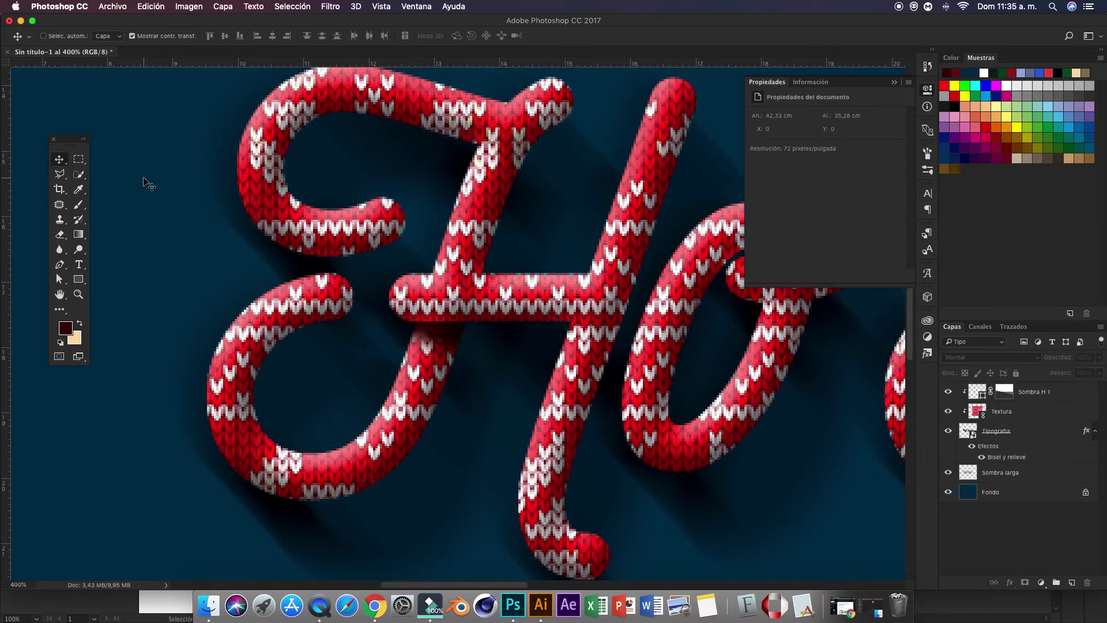
pyautogui.press('super+minus')
pyautogui.press('super+minus')
pyautogui.press('super+minus')
pyautogui.press('super+minus')
pyautogui.press('super+minus')
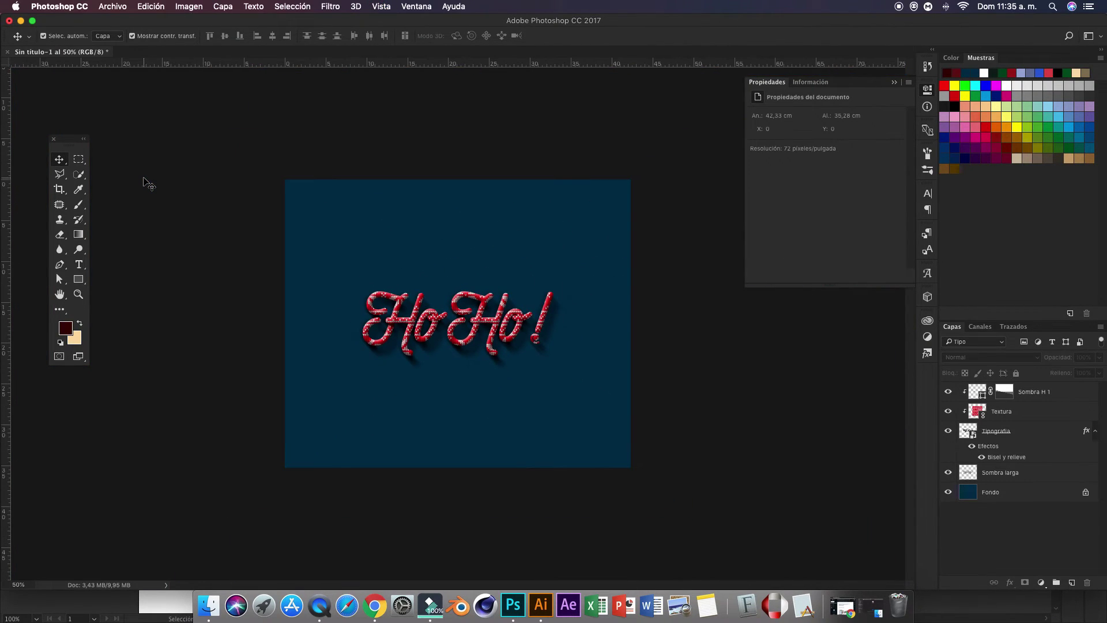
pyautogui.press('super+plus')
pyautogui.press('super+plus')
pyautogui.press('super+plus')
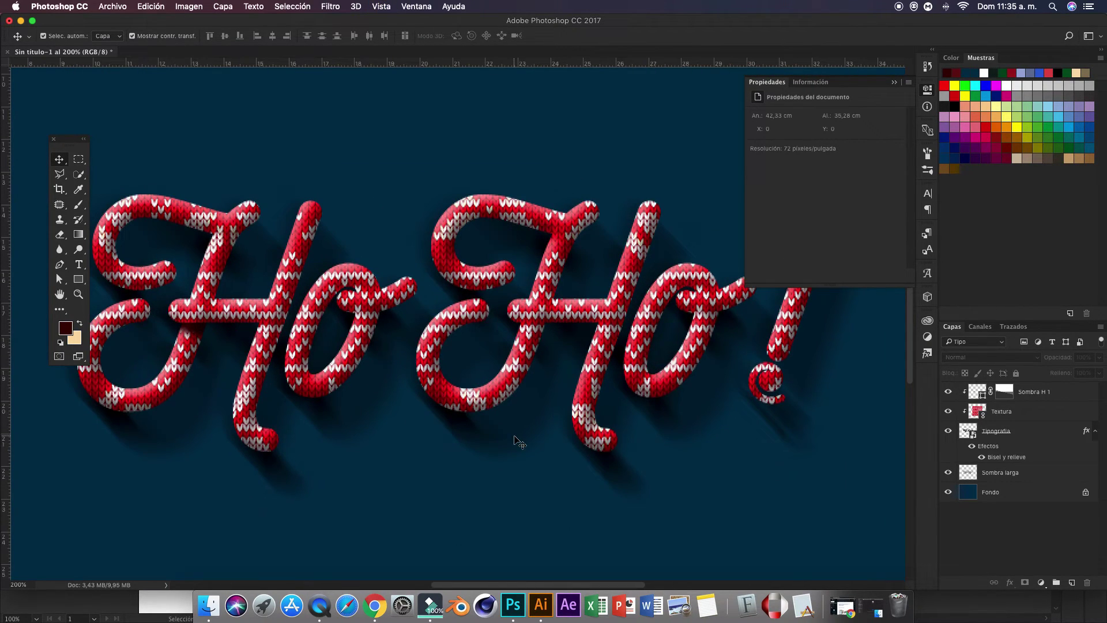
pyautogui.doubleClick(975, 391)
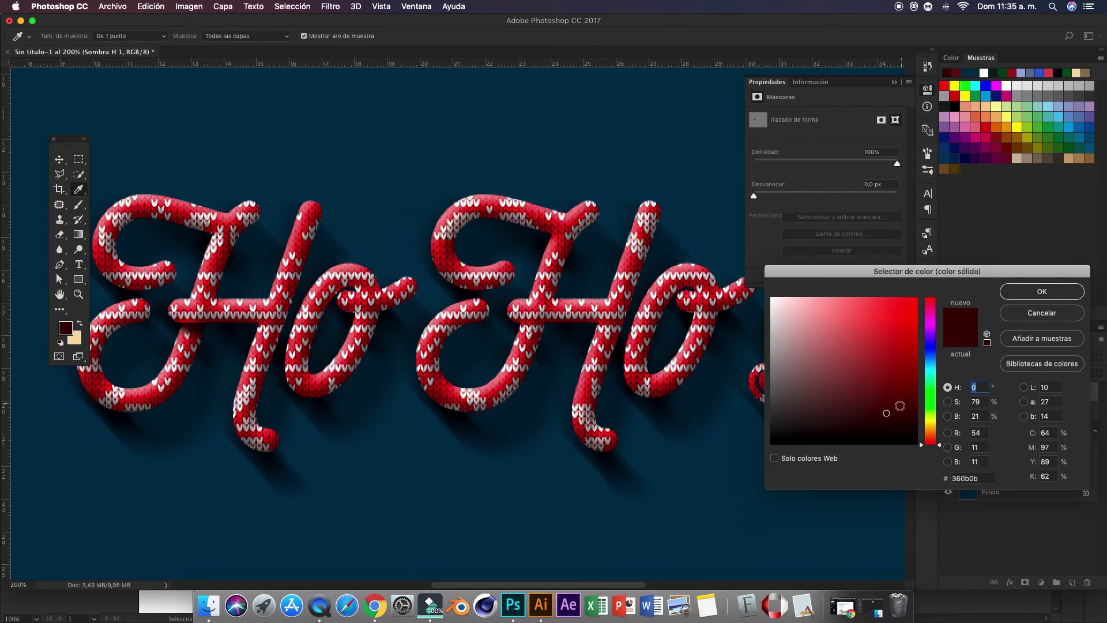
pyautogui.click(1020, 300)
pyautogui.press('v')
pyautogui.press('super+minus')
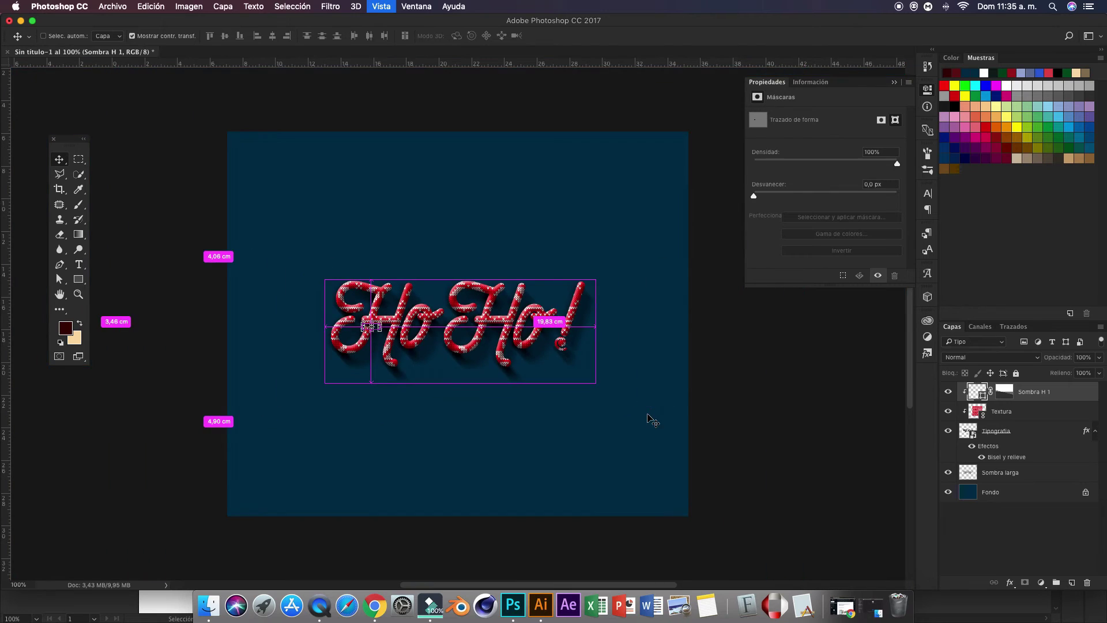
# Step: Lower the Sombra H 1 shadow layer's fill to 92%
pyautogui.press('super+minus')
pyautogui.keyDown('super'); pyautogui.click(740, 439); pyautogui.keyUp('super')
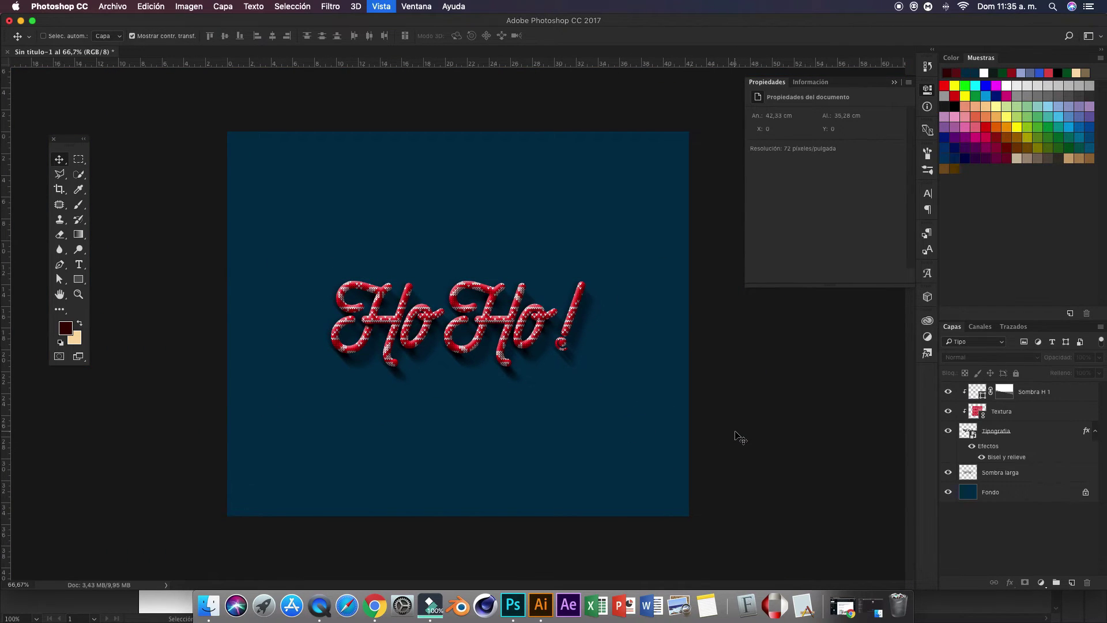
pyautogui.press('super+plus')
pyautogui.press('super+plus')
pyautogui.click(194, 333)
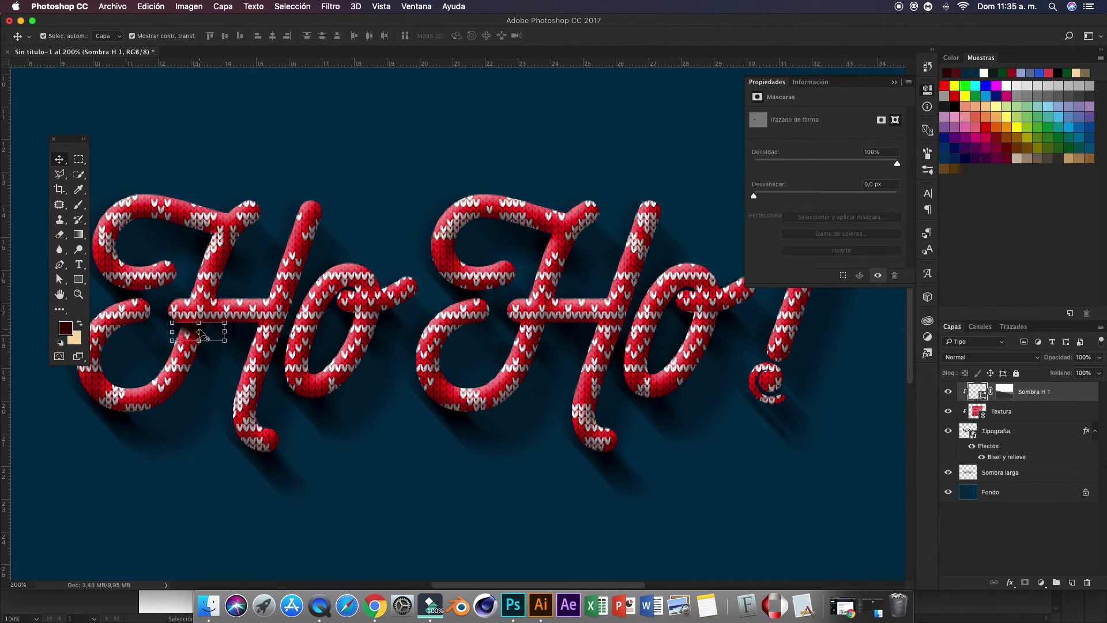
pyautogui.click(1099, 372)
pyautogui.moveTo(1099, 386); pyautogui.dragTo(1095, 386)
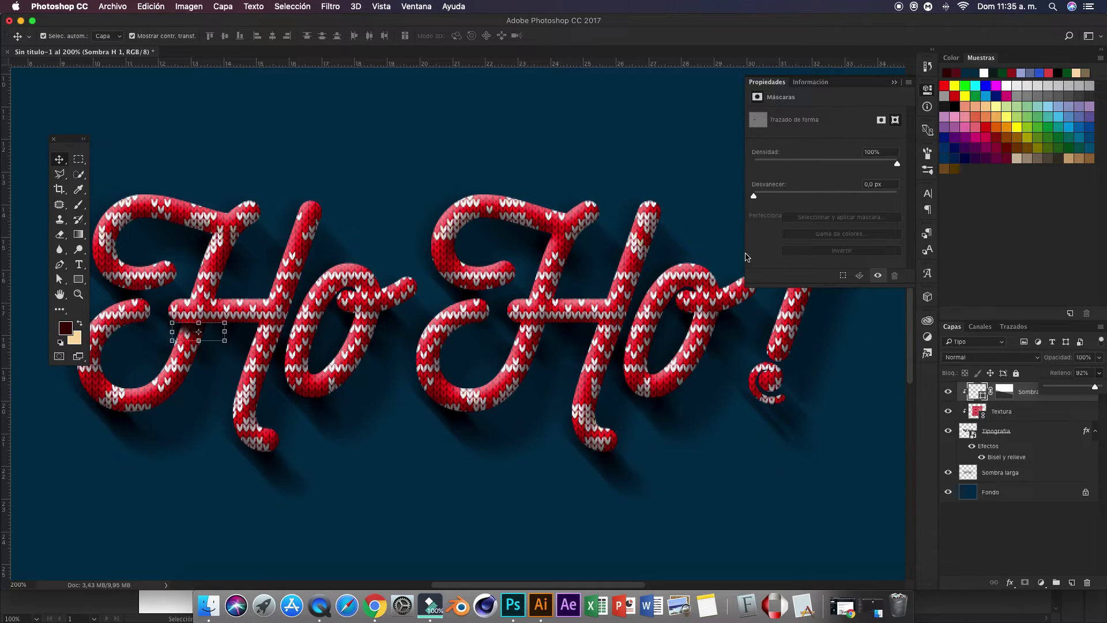
pyautogui.click(553, 180)
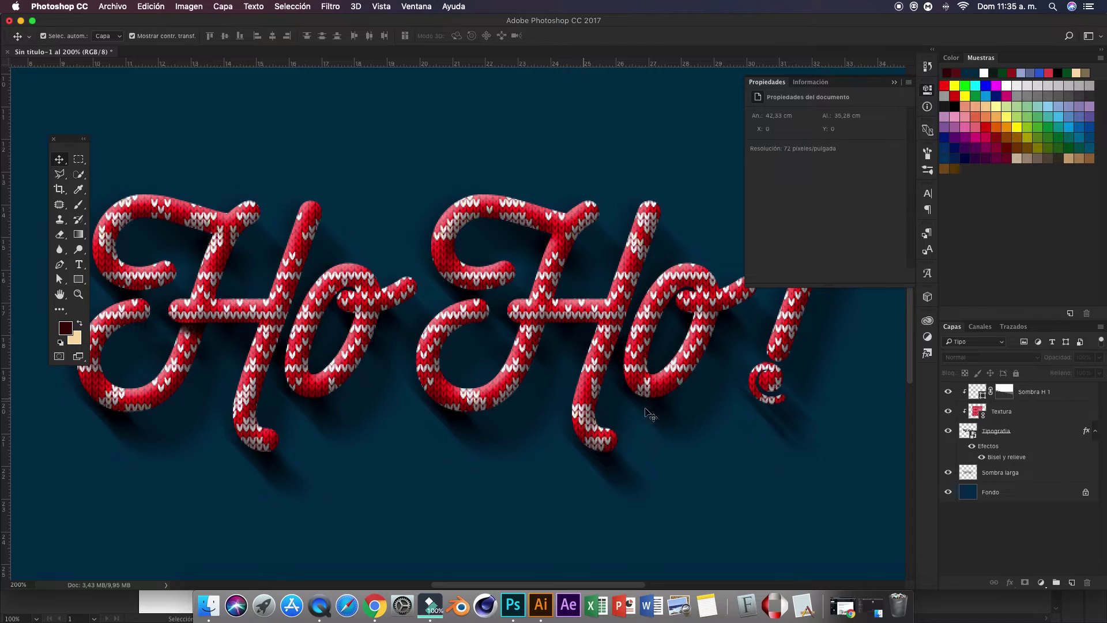
# Step: With Auto-Select off, Alt-drag a copy of Sombra H 1 onto the second H crossbar
pyautogui.click(1038, 397)
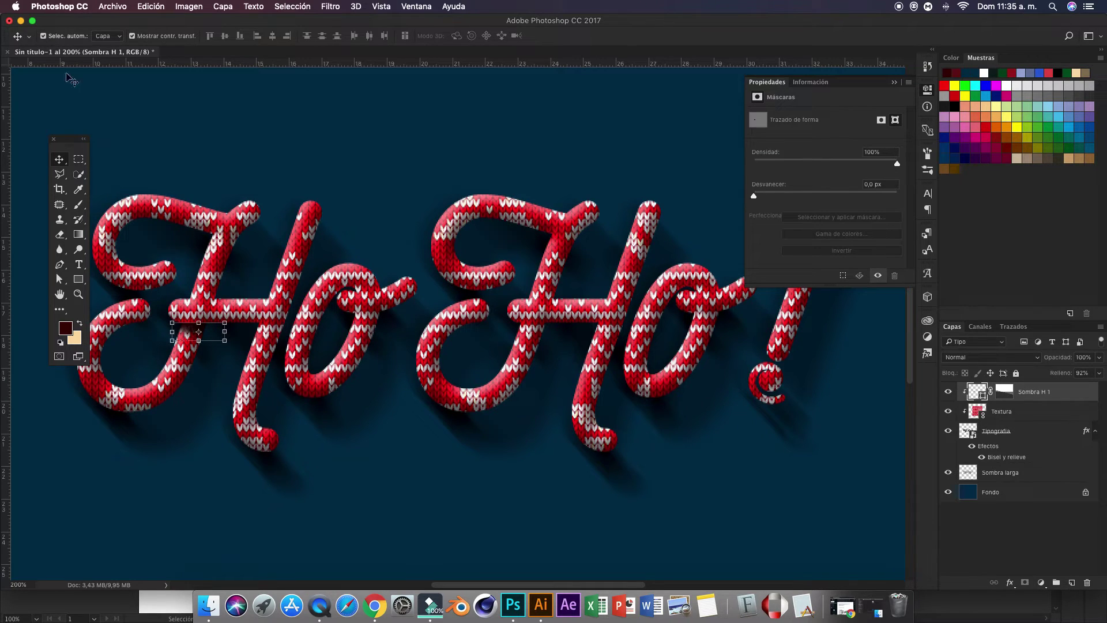
pyautogui.click(43, 36)
pyautogui.moveTo(211, 331); pyautogui.dragTo(540, 333)
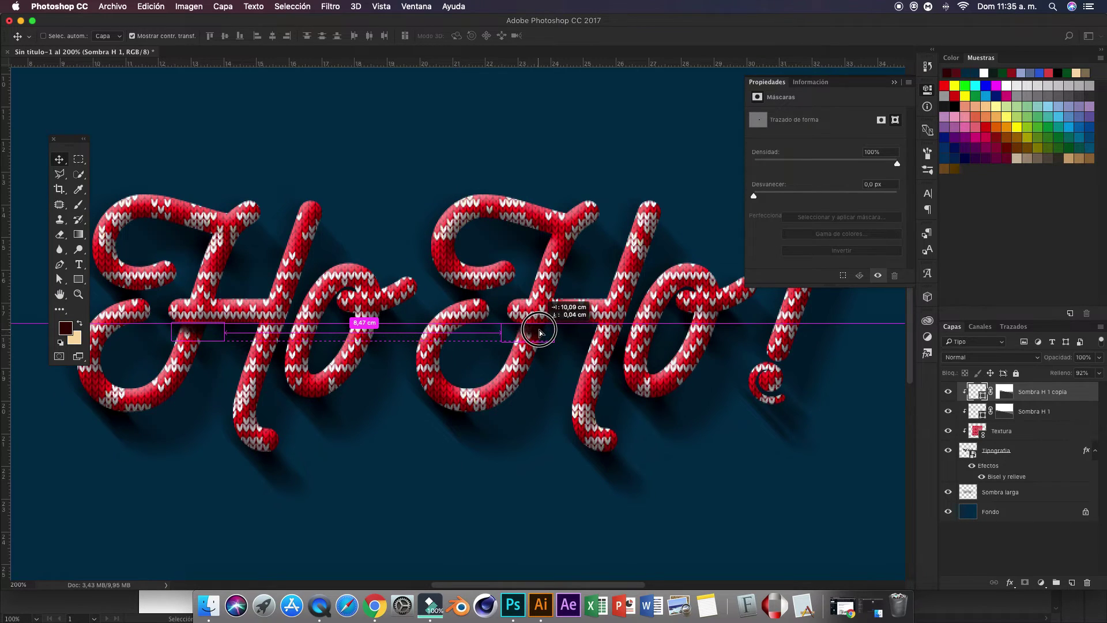
pyautogui.moveTo(540, 333); pyautogui.dragTo(540, 332)
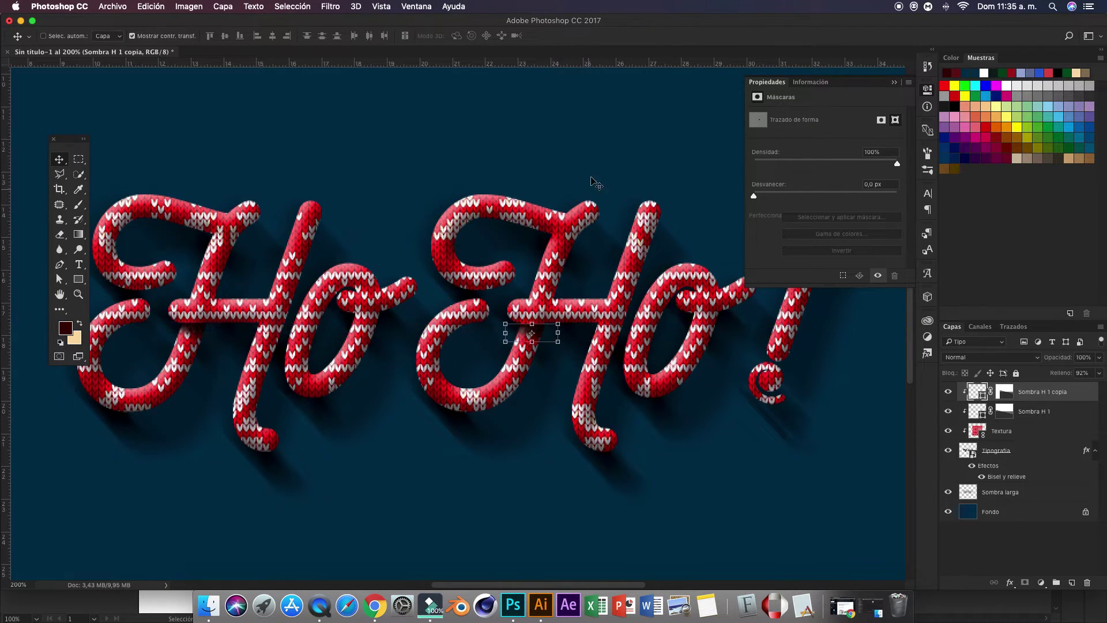
pyautogui.click(43, 35)
pyautogui.click(275, 112)
pyautogui.press('super+minus')
pyautogui.press('super+minus')
pyautogui.press('super+minus')
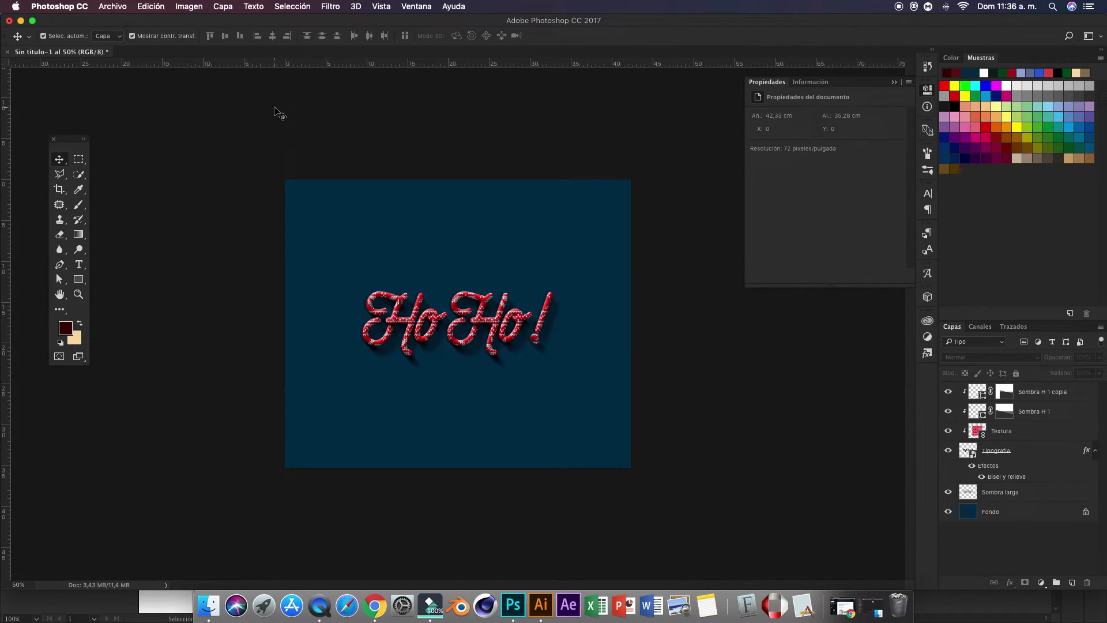
# Step: Rename the copied H shadow layer to Sombra H 2
pyautogui.press('super+plus')
pyautogui.press('super+plus')
pyautogui.press('super+plus')
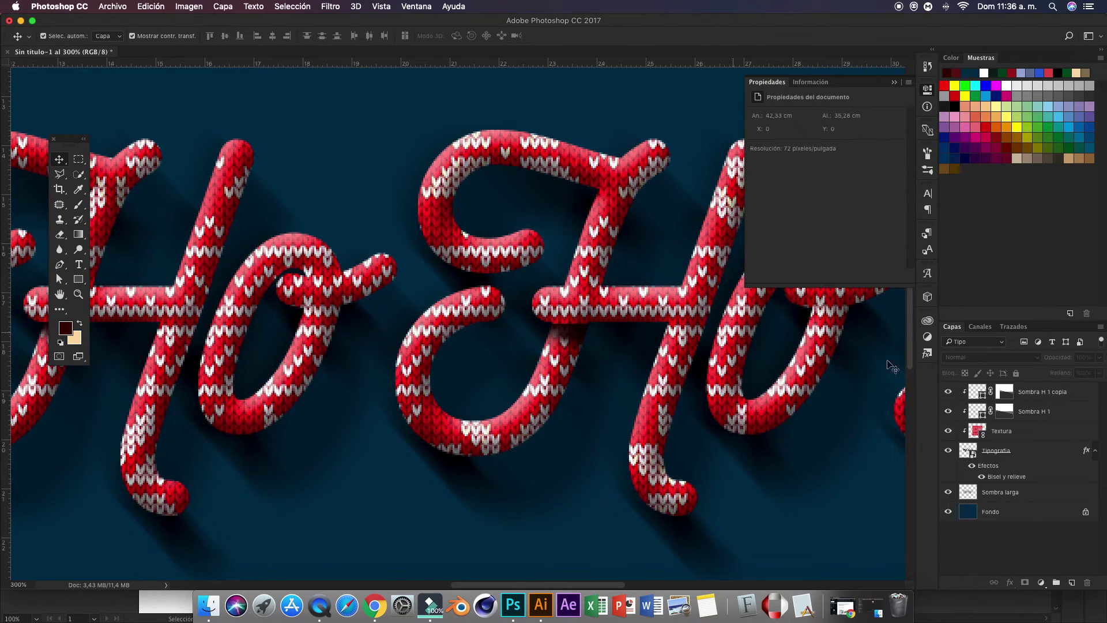
pyautogui.doubleClick(1051, 393)
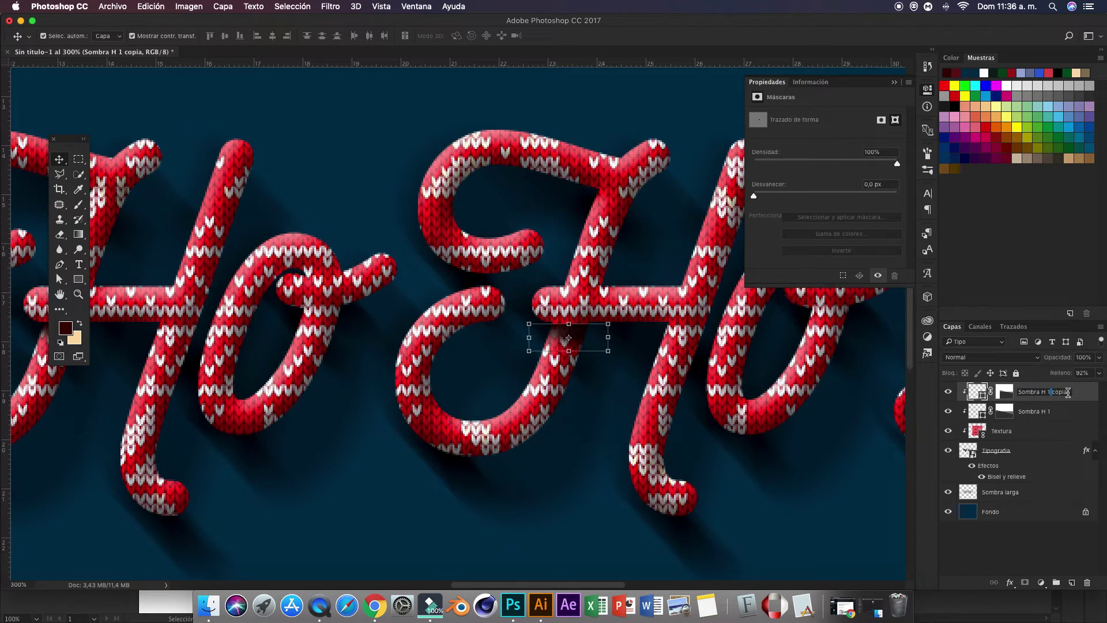
pyautogui.write('2')
pyautogui.press('Return')
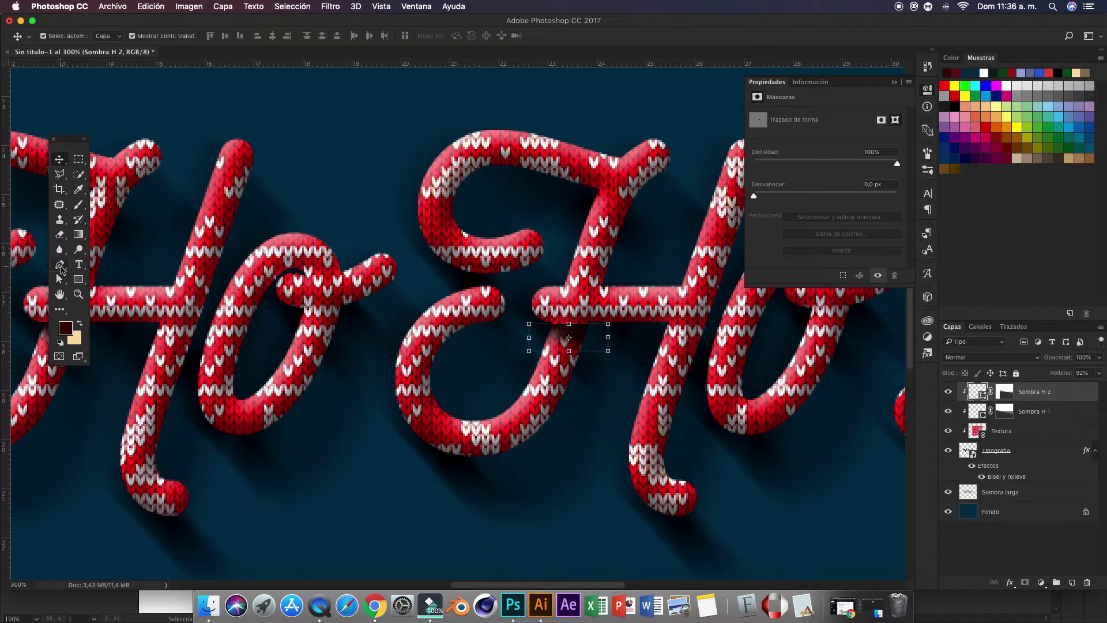
# Step: Draw a curved Pen shadow shape on the first o's connector
pyautogui.click(60, 267)
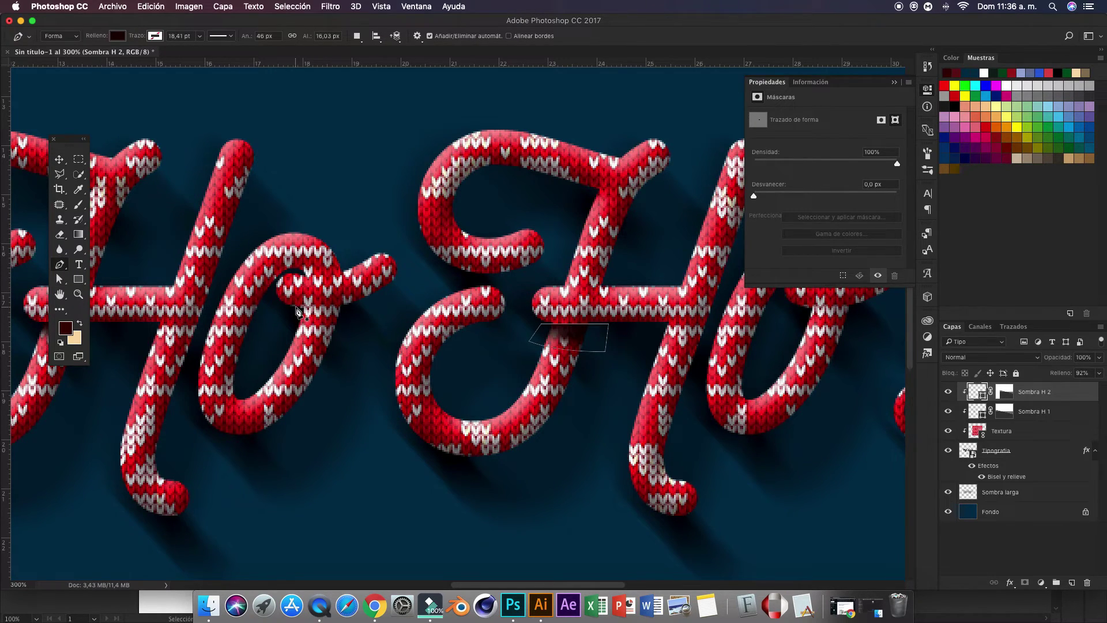
pyautogui.click(295, 307)
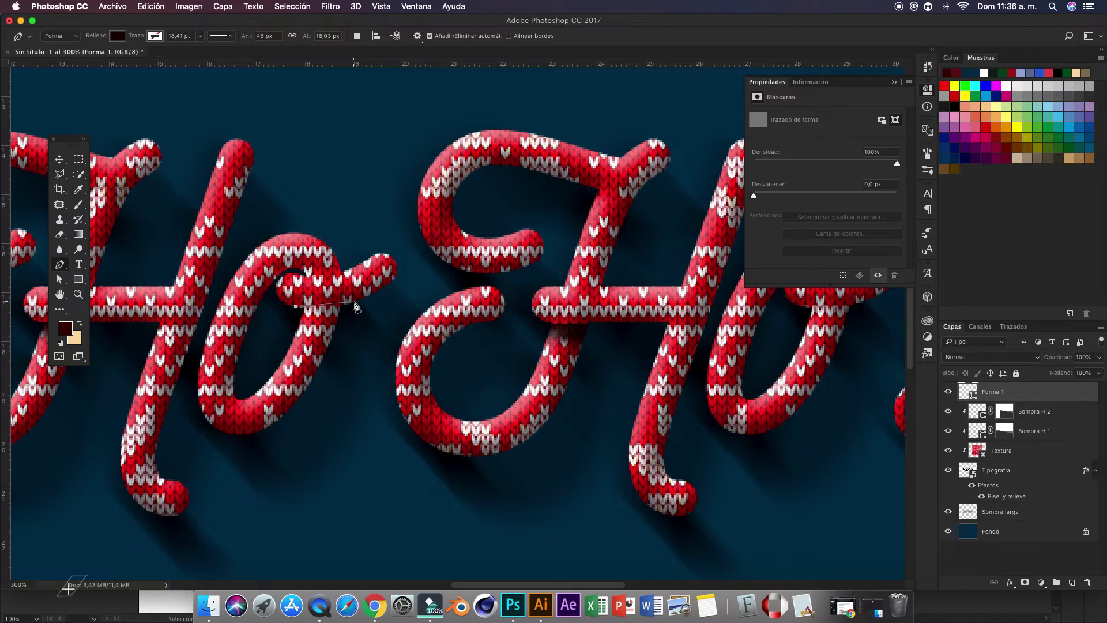
pyautogui.moveTo(353, 301)
pyautogui.mouseDown()
pyautogui.moveTo(373, 296)
pyautogui.moveTo(353, 319)
pyautogui.mouseUp()
pyautogui.moveTo(285, 322); pyautogui.dragTo(230, 312)
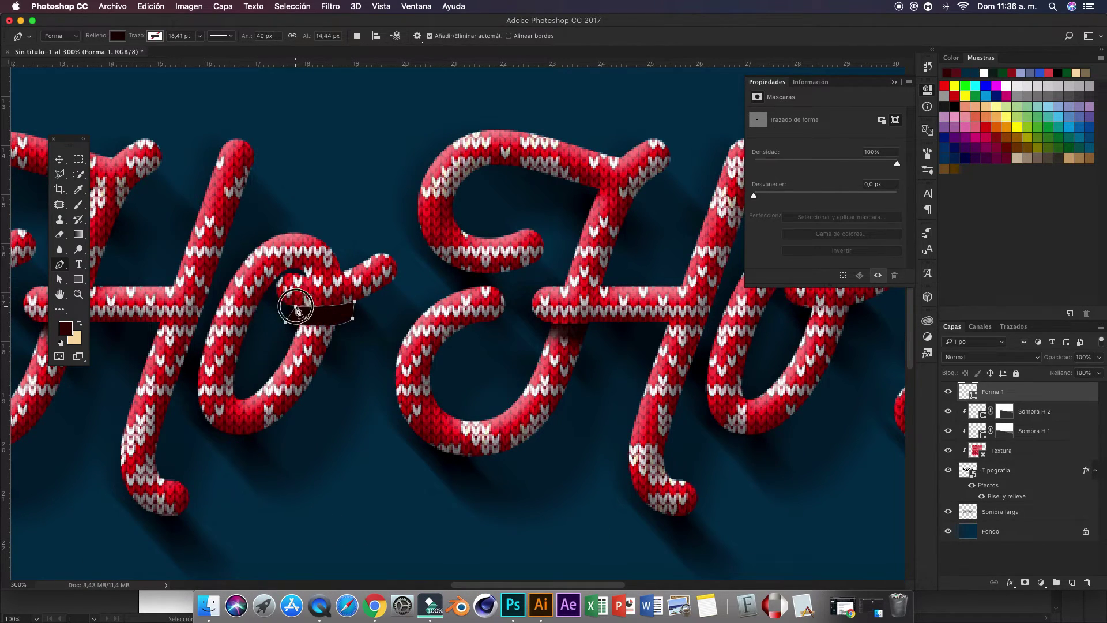
pyautogui.press('v')
# Step: Name the shape Sombra O, add a layer mask, and Alt-drag a copy onto the second o
pyautogui.doubleClick(999, 392)
pyautogui.write('Somb')
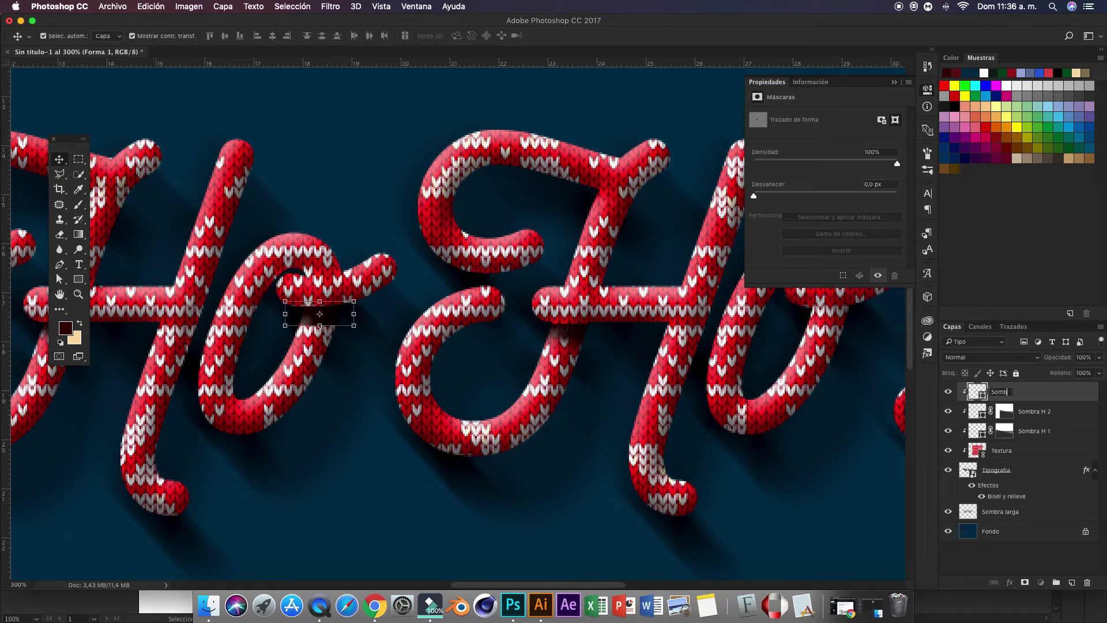
pyautogui.press('Return')
pyautogui.click(1024, 582)
pyautogui.press('g')
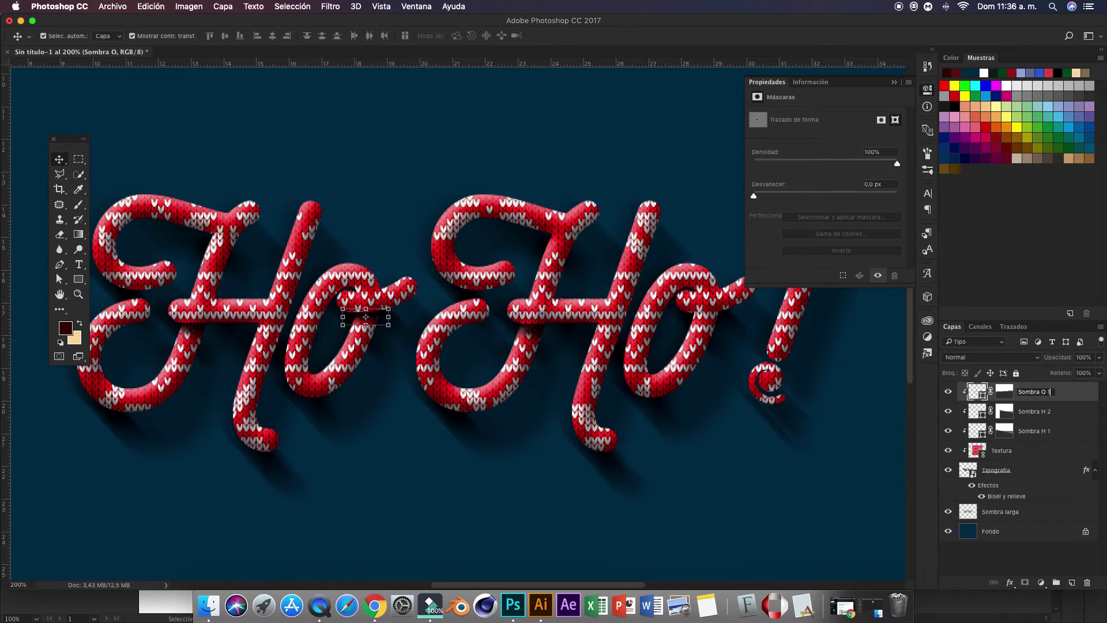
pyautogui.moveTo(365, 316); pyautogui.dragTo(707, 317)
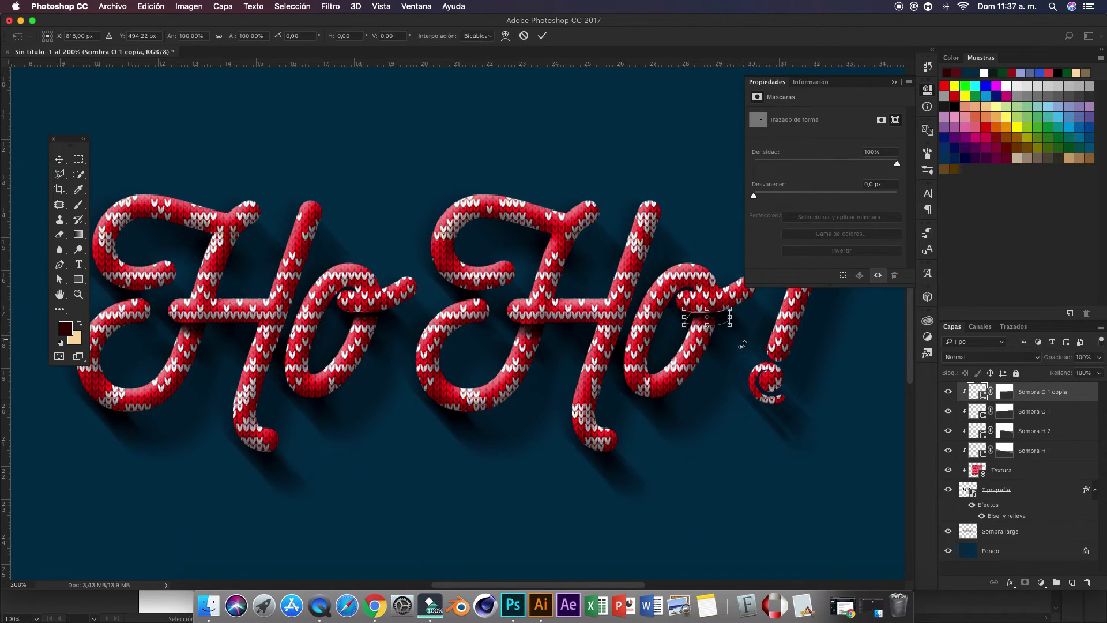
pyautogui.click(543, 36)
pyautogui.click(152, 95)
# Step: Zoom into the '!' and draw a curved Pen shadow shape over its swirl
pyautogui.press('super+0')
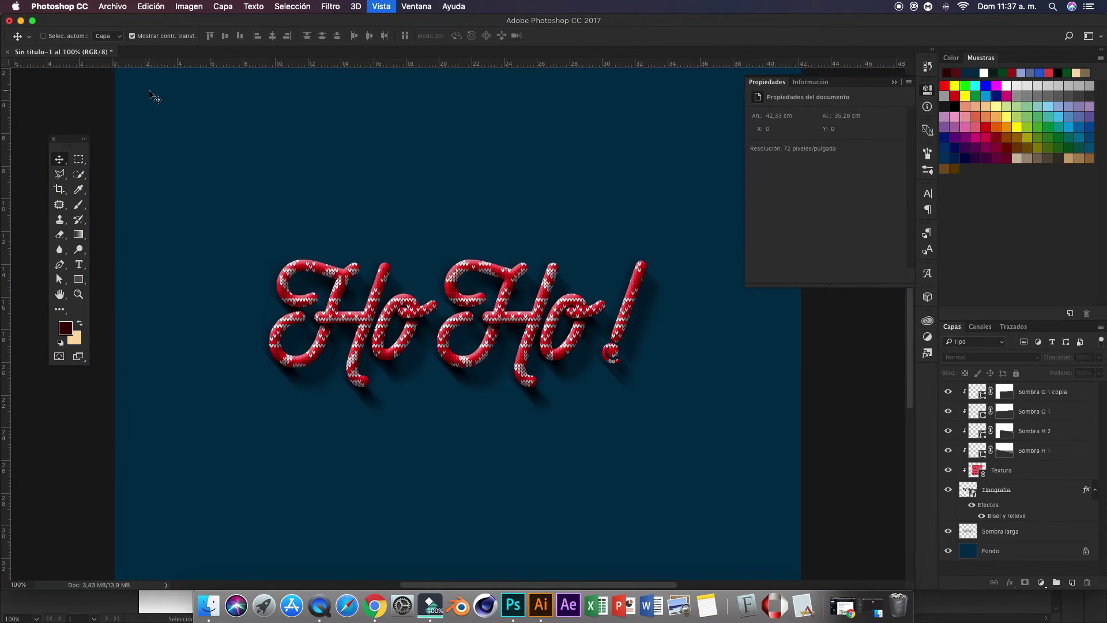
pyautogui.press('super+plus')
pyautogui.press('super+plus')
pyautogui.press('super+plus')
pyautogui.press('super+plus')
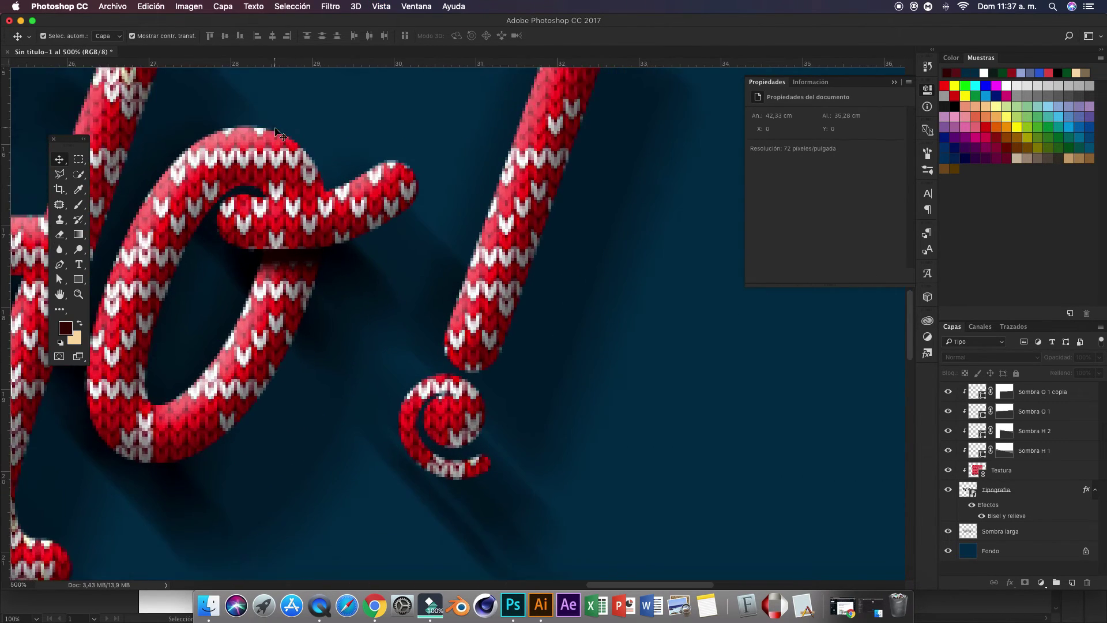
pyautogui.press('super+plus')
pyautogui.press('p')
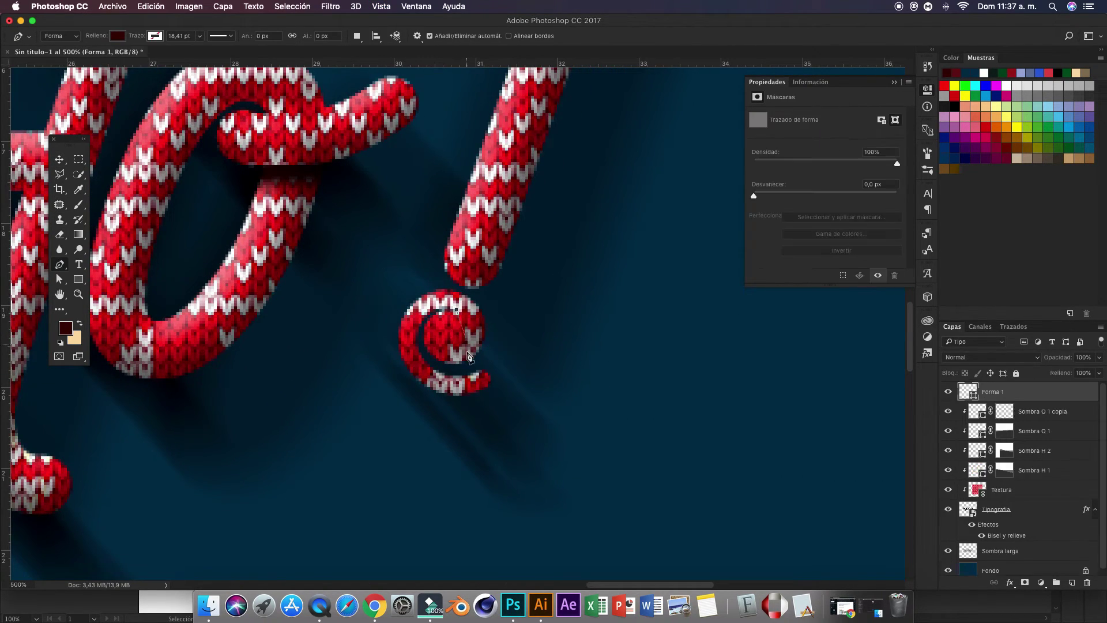
pyautogui.click(456, 310)
pyautogui.moveTo(459, 362); pyautogui.dragTo(436, 394)
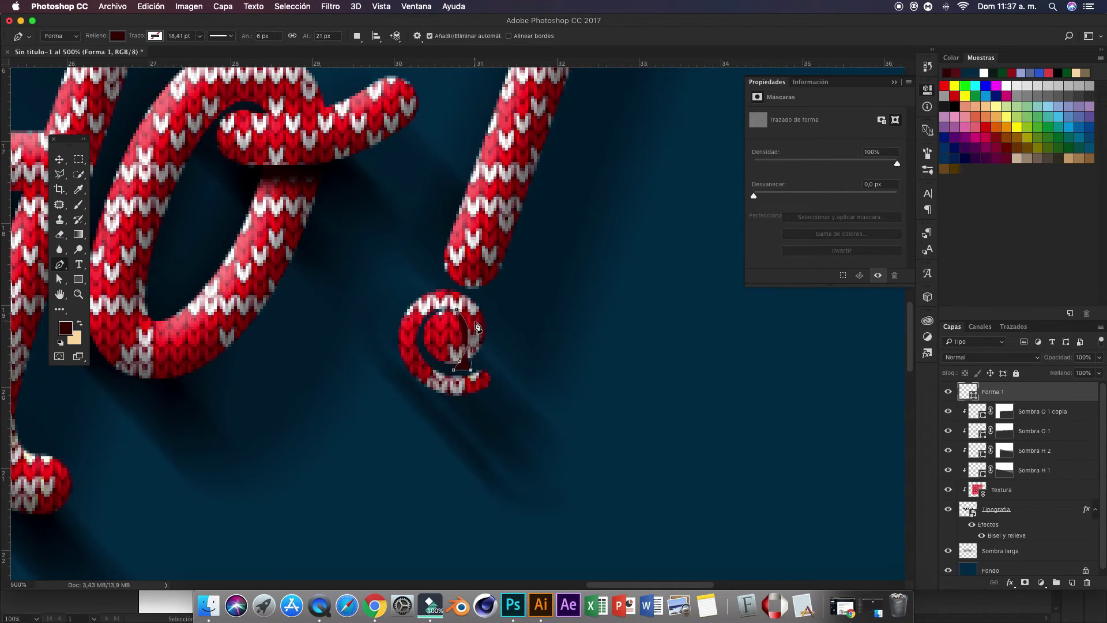
pyautogui.moveTo(443, 307)
pyautogui.mouseDown()
pyautogui.moveTo(387, 316)
pyautogui.moveTo(408, 314)
pyautogui.mouseUp()
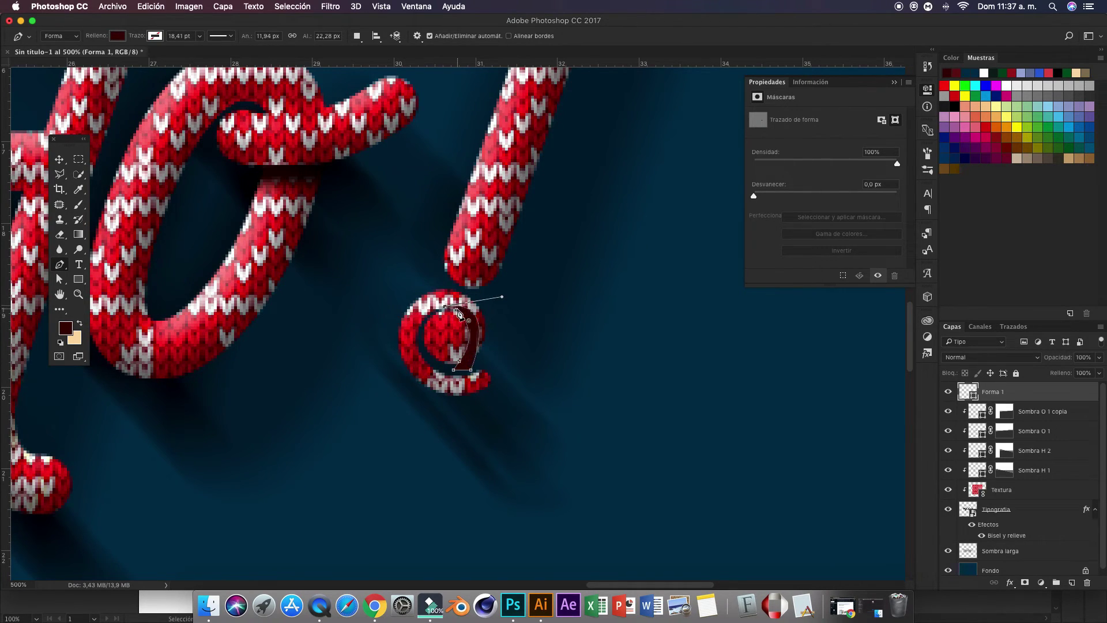
pyautogui.press('v')
# Step: Name the swirl layer Sombra Espiral and give it a layer mask
pyautogui.doubleClick(991, 392)
pyautogui.write('Sombra Espiral')
pyautogui.press('Return')
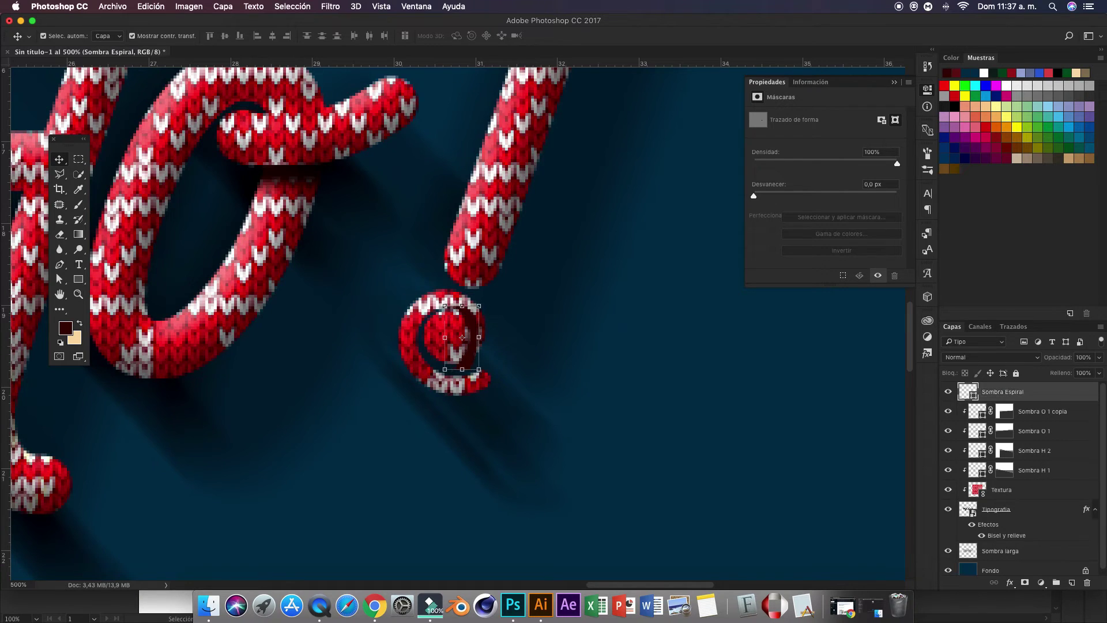
pyautogui.keyDown('alt'); pyautogui.click(1044, 402); pyautogui.keyUp('alt')
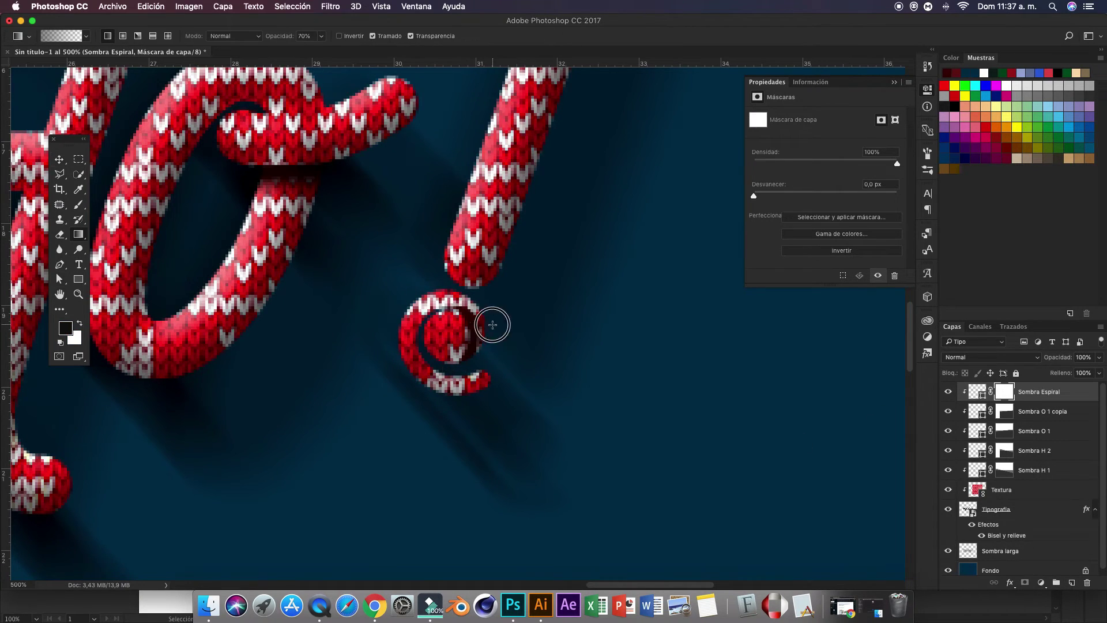
pyautogui.keyDown('ctrl'); pyautogui.click(302, 411); pyautogui.keyUp('ctrl')
pyautogui.hotkey('ctrl', '-')
pyautogui.hotkey('ctrl', '-')
pyautogui.hotkey('ctrl', '-')
pyautogui.hotkey('ctrl', '-')
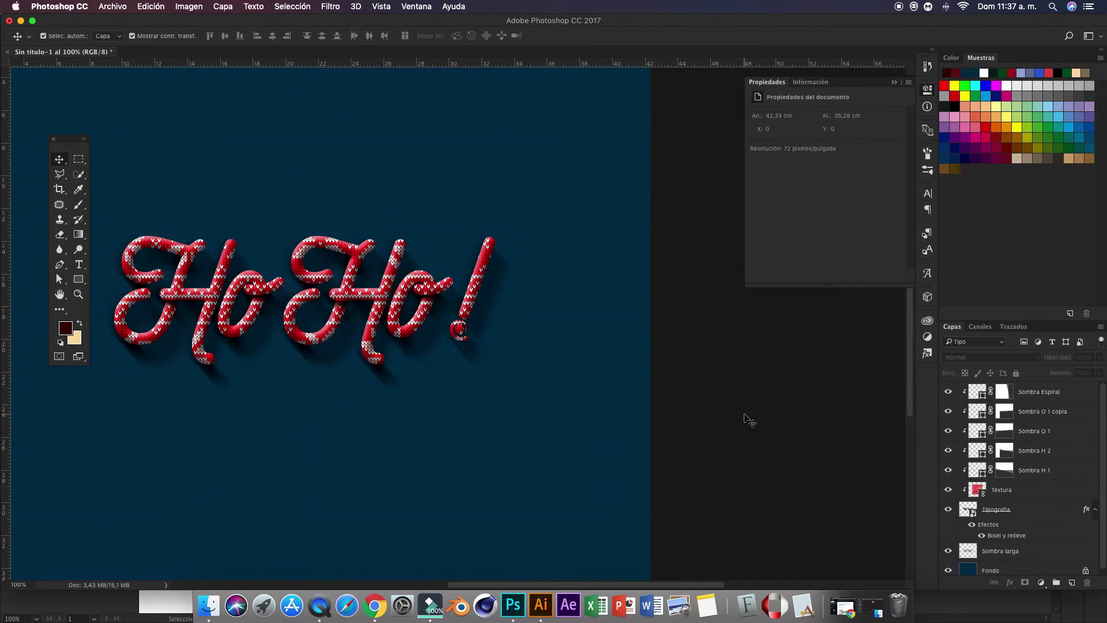
pyautogui.hotkey('ctrl', '-')
pyautogui.click(594, 418)
pyautogui.hotkey('ctrl', '+')
pyautogui.hotkey('ctrl', '+')
pyautogui.hotkey('ctrl', '+')
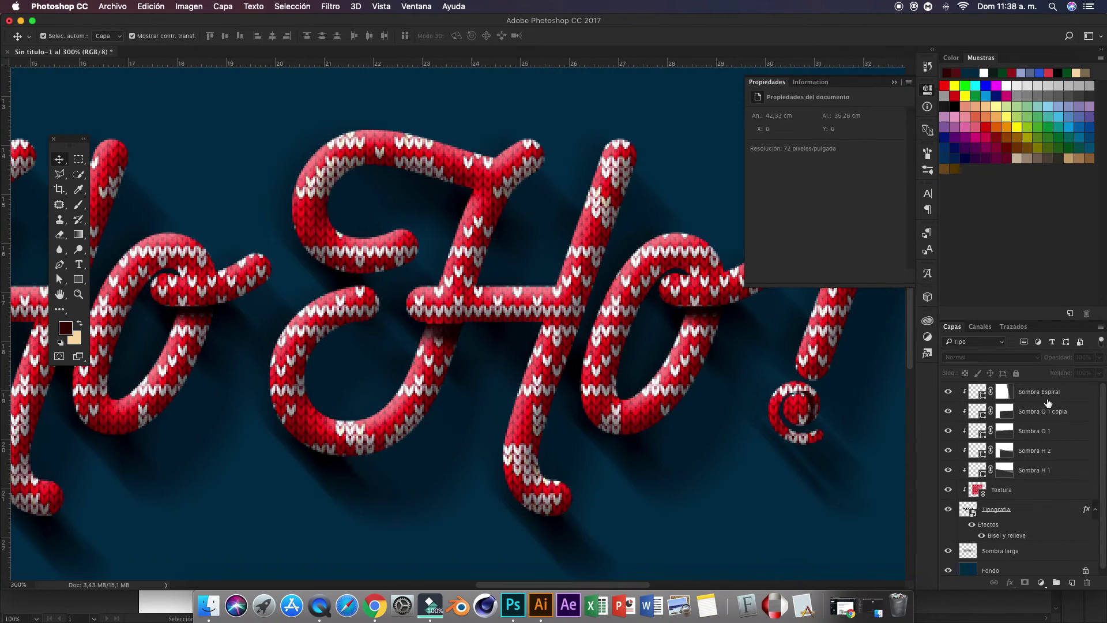
# Step: Draw a four-point dark-red Pen shadow shape on the second H
pyautogui.click(1038, 391)
pyautogui.press('p')
pyautogui.scroll(3, 478, 248)
pyautogui.click(515, 328)
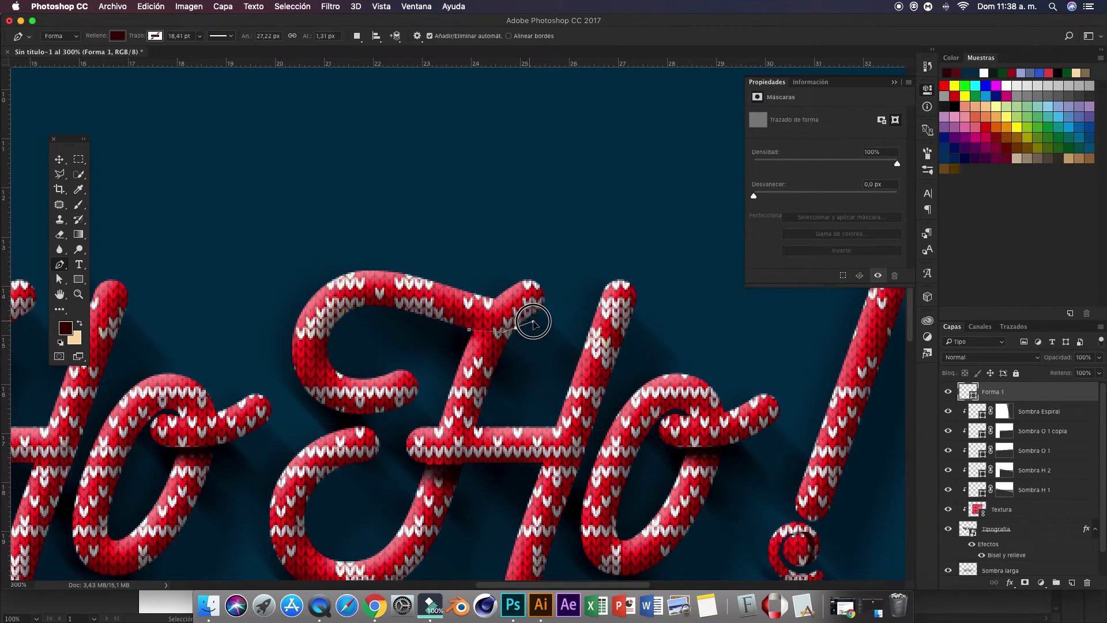
pyautogui.click(469, 329)
pyautogui.click(512, 348)
pyautogui.click(458, 348)
pyautogui.press('v')
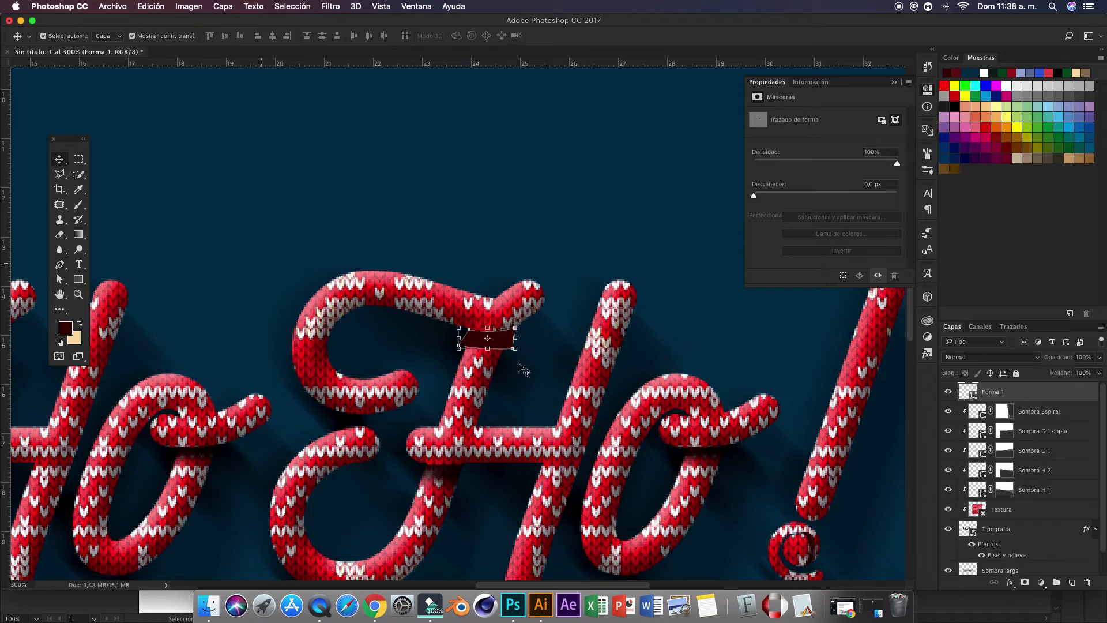
# Step: Name it Sombra H2 Alta, clip it to the lettering, and gradient-fade its mask
pyautogui.doubleClick(998, 392)
pyautogui.doubleClick(993, 392)
pyautogui.write('S')
pyautogui.write(' Alta')
pyautogui.press('Return')
pyautogui.hotkey('ctrl', 'alt', 'g')
pyautogui.press('g')
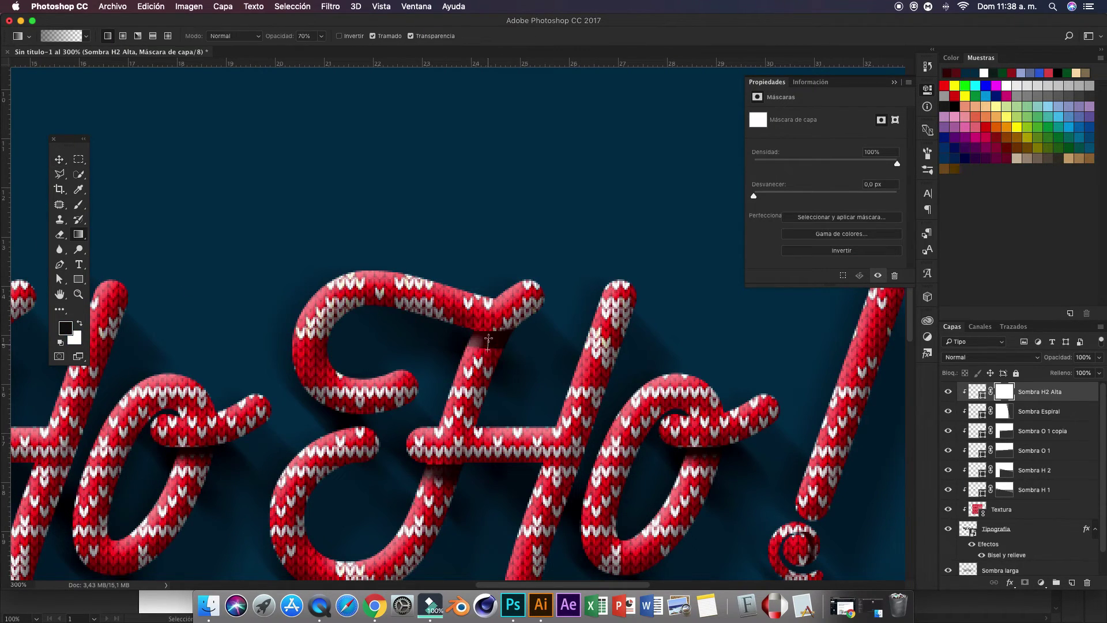
pyautogui.moveTo(488, 340); pyautogui.dragTo(487, 349)
pyautogui.press('v')
# Step: Duplicate Sombra H2 Alta onto the first H and zoom the canvas to 66.7%
pyautogui.hotkey('ctrl', '0')
pyautogui.hotkey('ctrl', '+')
pyautogui.hotkey('ctrl', '+')
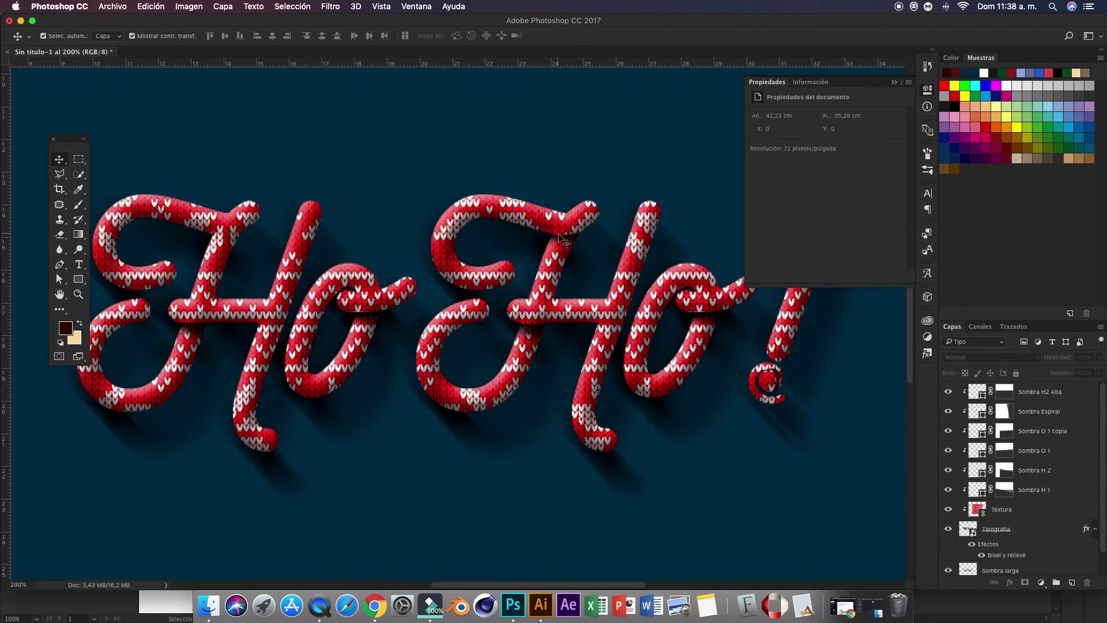
pyautogui.moveTo(562, 239); pyautogui.dragTo(246, 243)
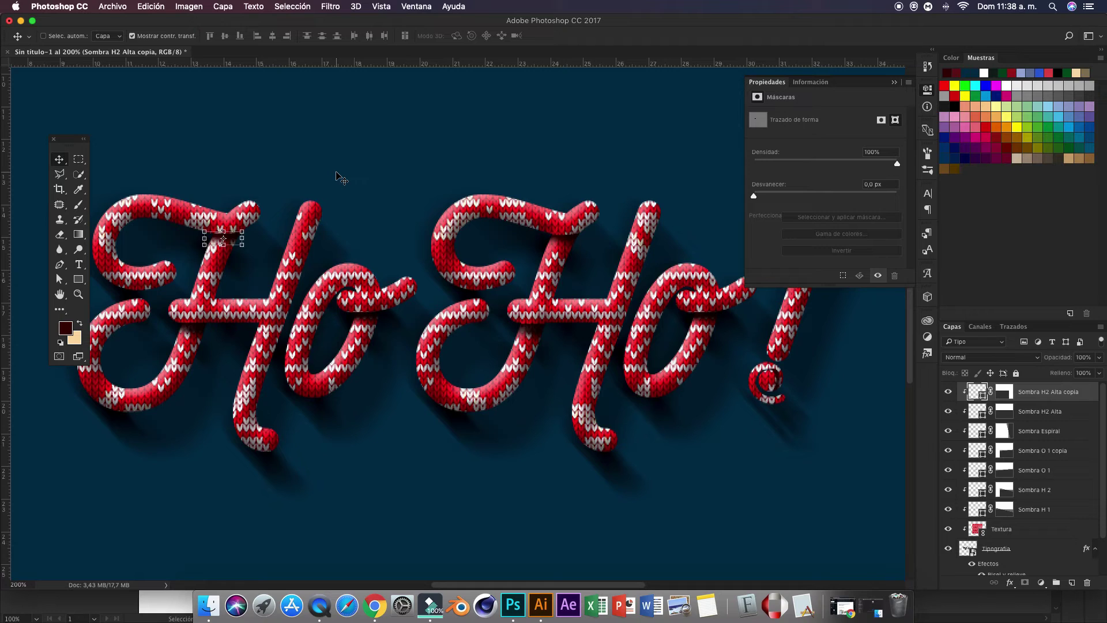
pyautogui.hotkey('ctrl', '-')
pyautogui.hotkey('ctrl', '-')
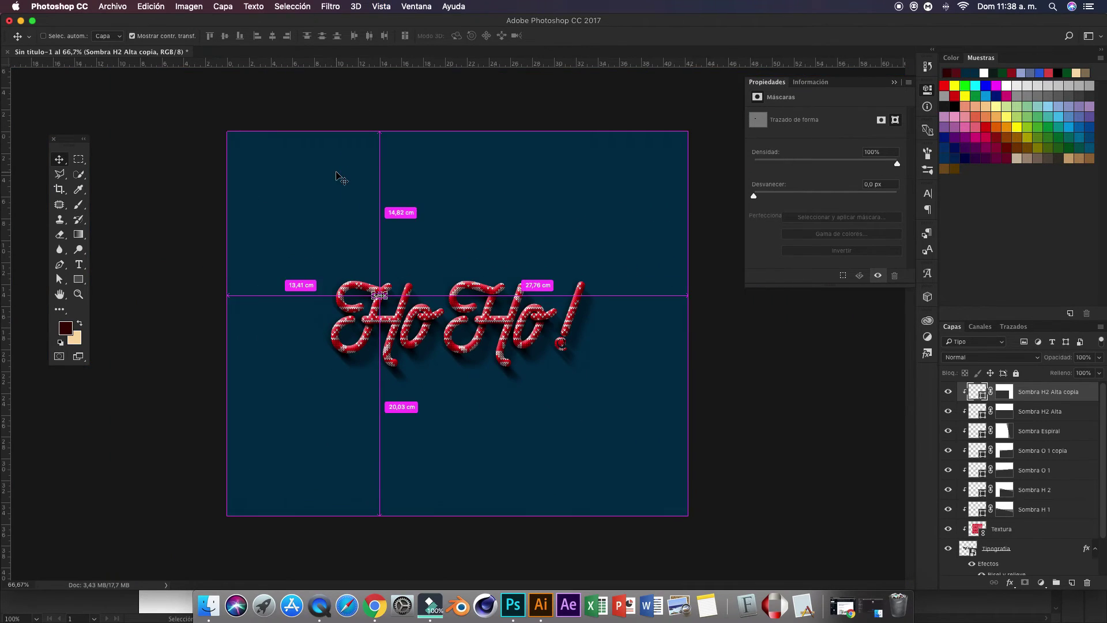
pyautogui.click(118, 80)
pyautogui.hotkey('ctrl', '-')
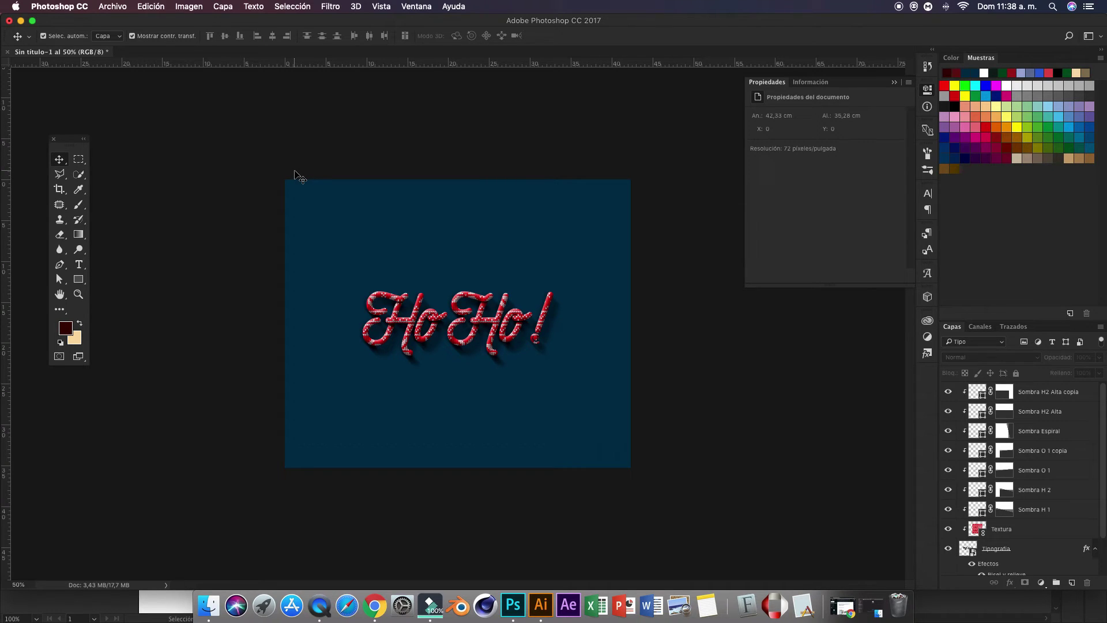
pyautogui.hotkey('ctrl', '+')
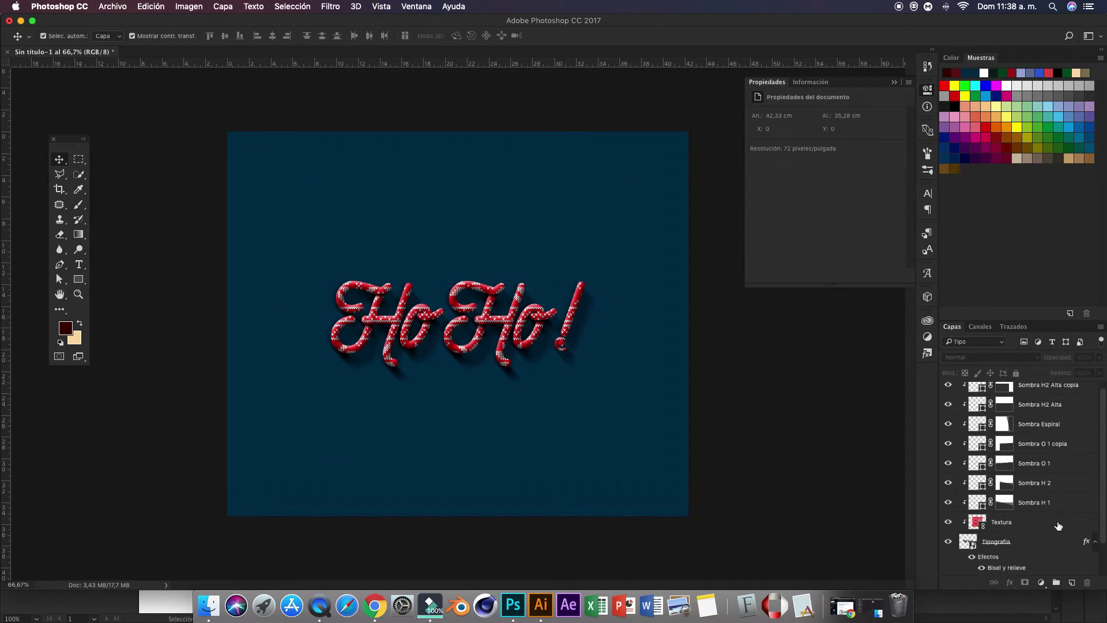
pyautogui.scroll(-3, 1015, 508)
# Step: Create a new layer named Luz directly above the Fondo background
pyautogui.click(999, 565)
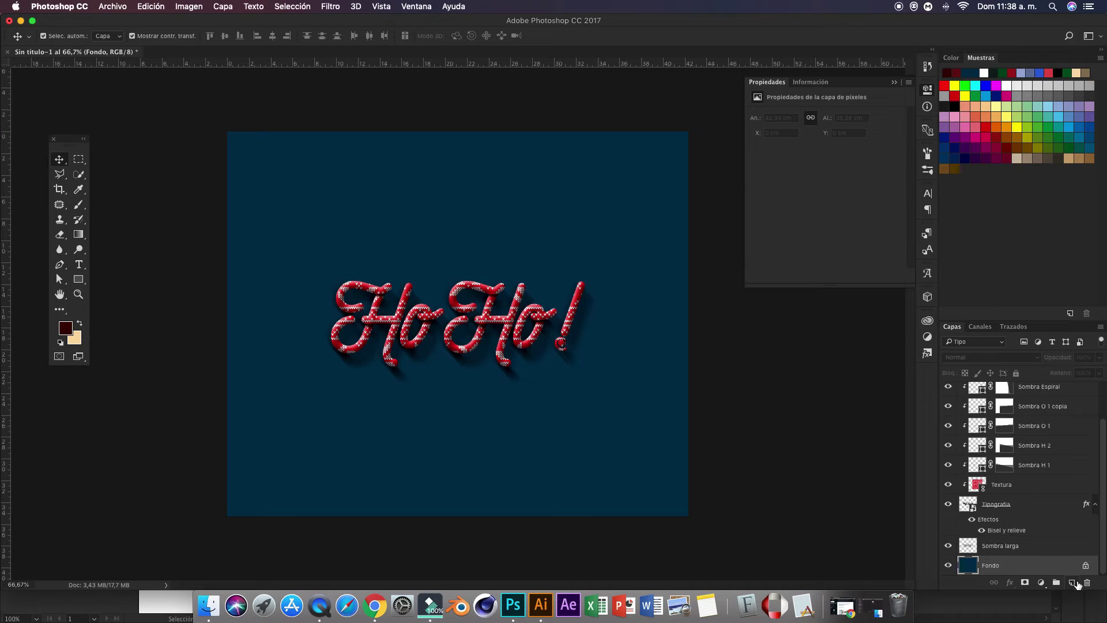
pyautogui.click(1076, 583)
pyautogui.doubleClick(991, 565)
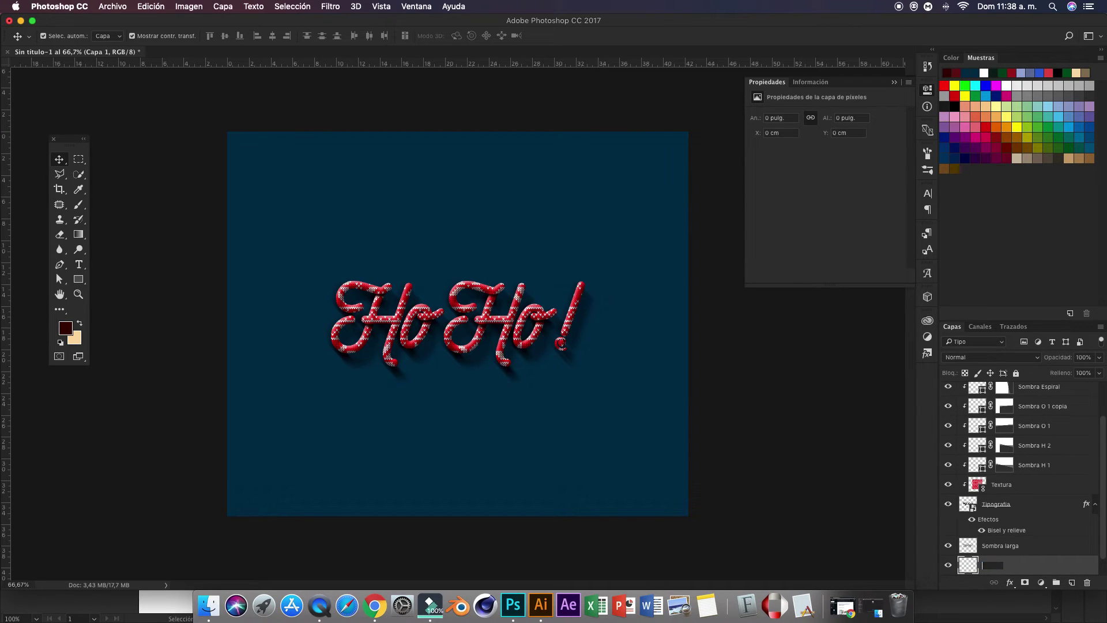
pyautogui.write('Luz')
pyautogui.press('Return')
# Step: Paint a soft white glow around Ho Ho! with a large soft brush
pyautogui.press('b')
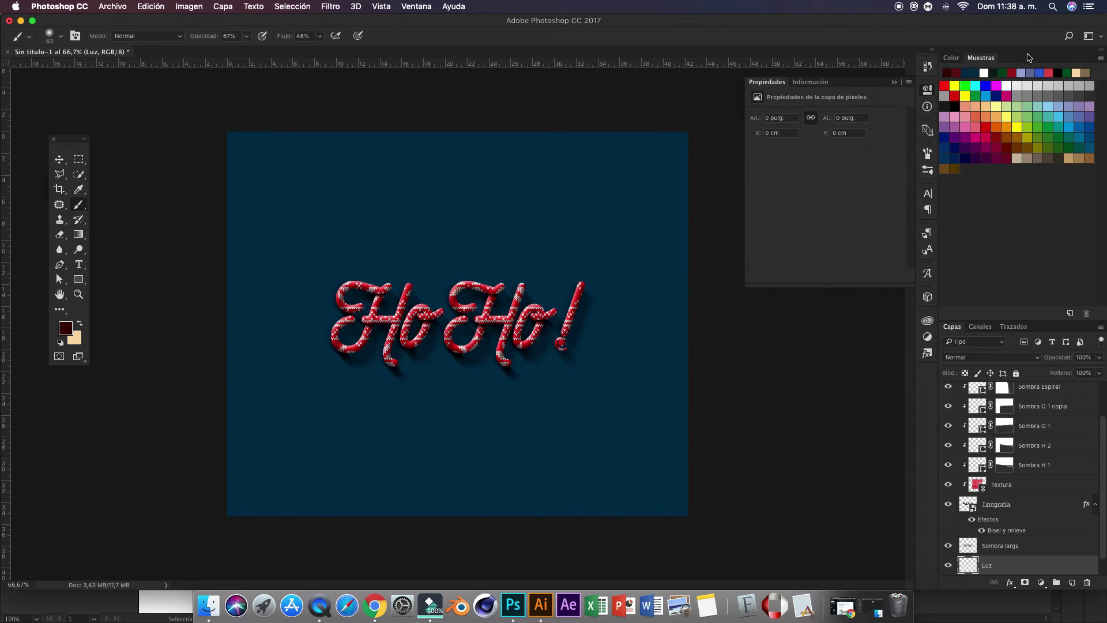
pyautogui.click(984, 73)
pyautogui.click(60, 36)
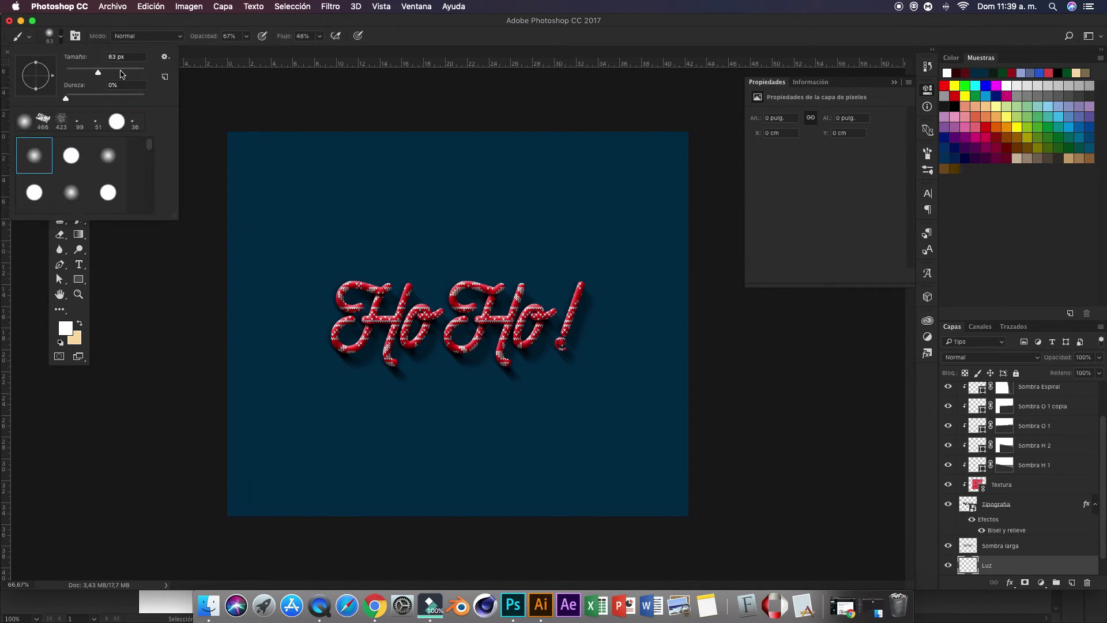
pyautogui.moveTo(99, 72); pyautogui.dragTo(123, 72)
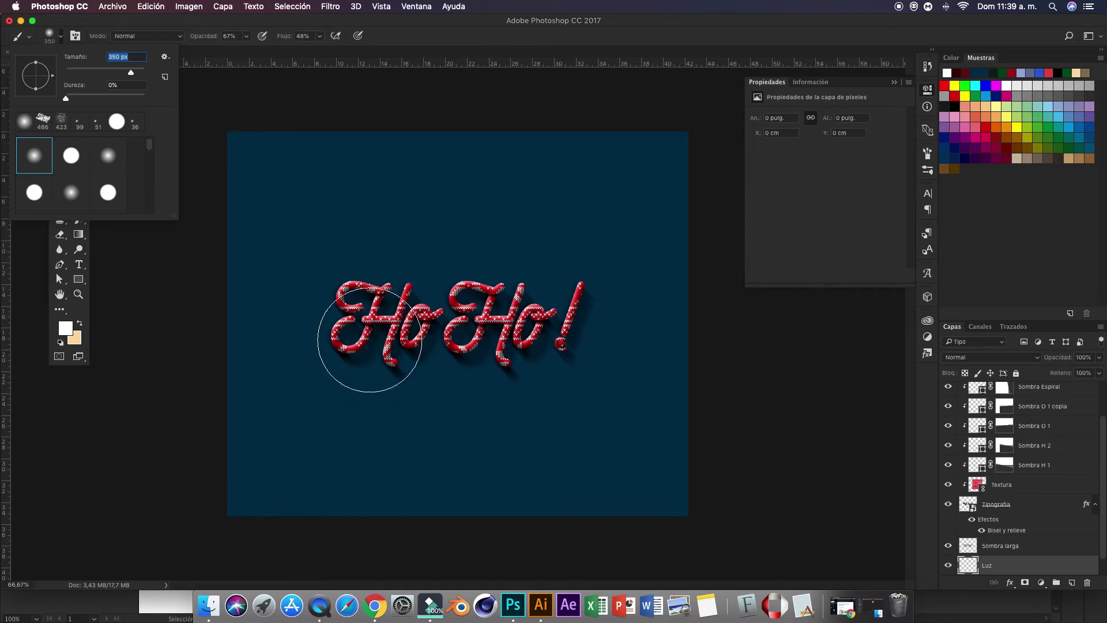
pyautogui.moveTo(383, 322)
pyautogui.mouseDown()
pyautogui.moveTo(432, 358)
pyautogui.moveTo(568, 321)
pyautogui.mouseUp()
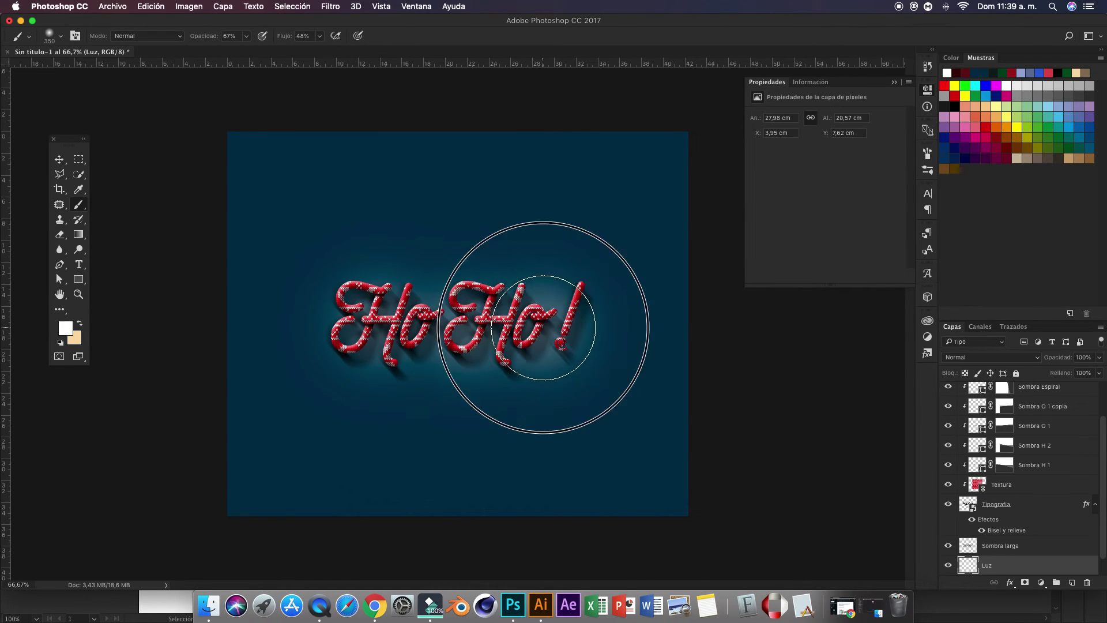
pyautogui.click(56, 154)
pyautogui.click(215, 217)
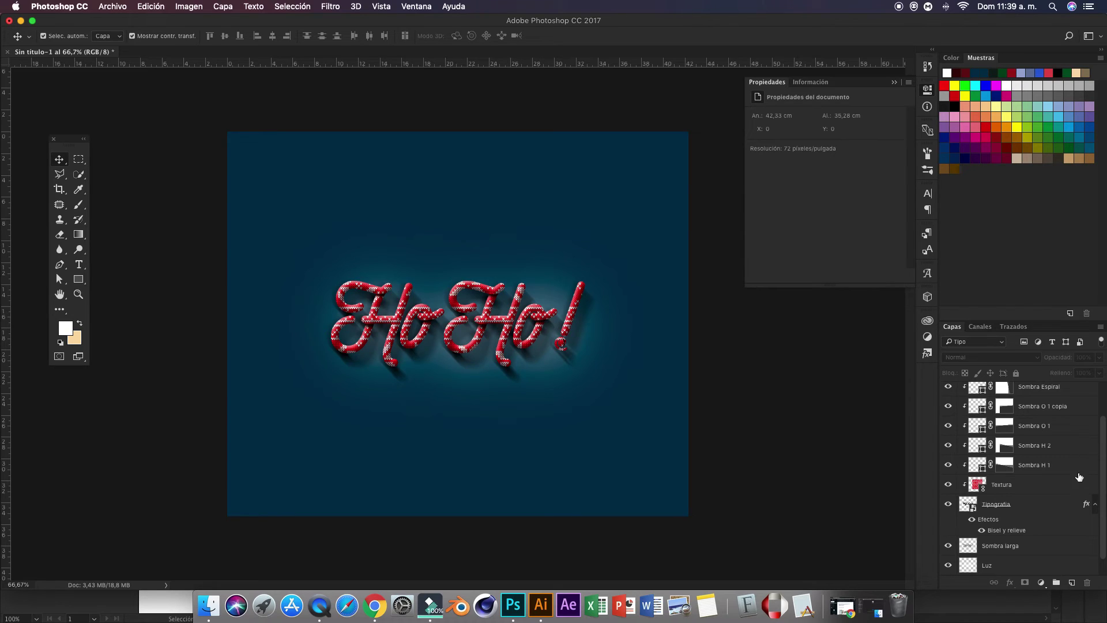
# Step: Check the Sombra larga and Luz layers, then reselect Fondo
pyautogui.click(1005, 544)
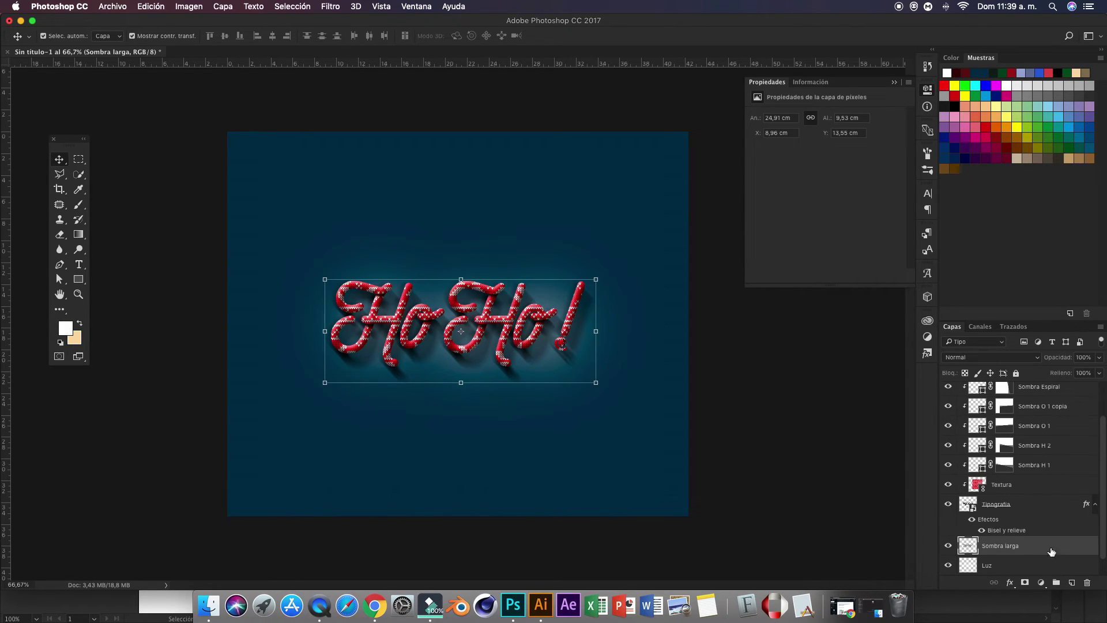
pyautogui.click(1002, 567)
pyautogui.scroll(-1, 1006, 561)
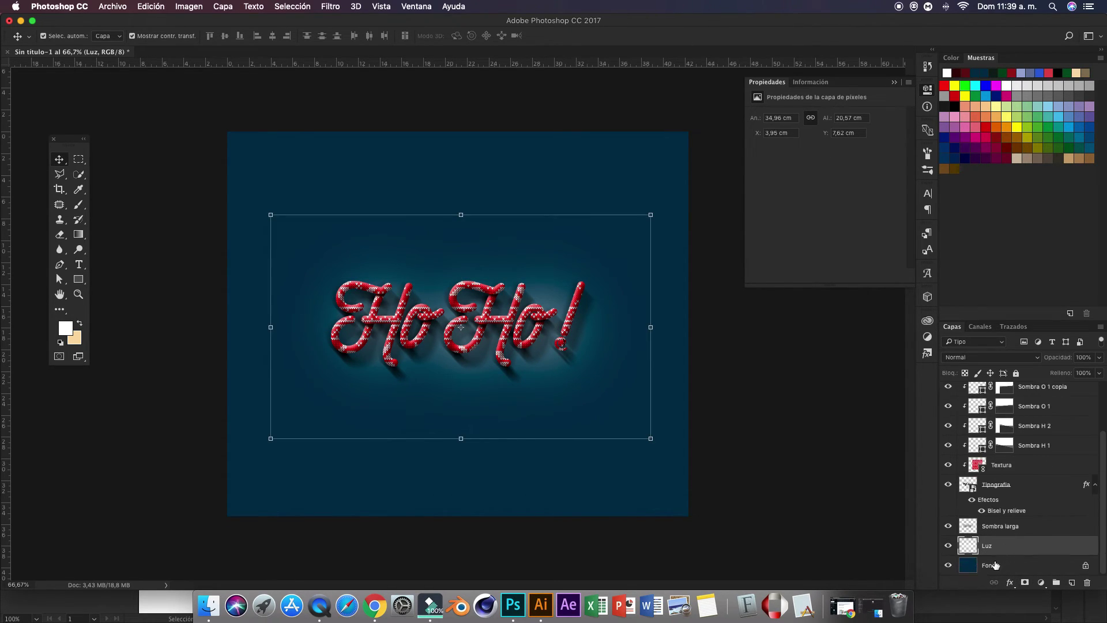
pyautogui.click(1004, 565)
pyautogui.click(1041, 582)
# Step: Add a Curvas 1 curves adjustment above Fondo and bend its curve to retone the backdrop
pyautogui.click(1029, 418)
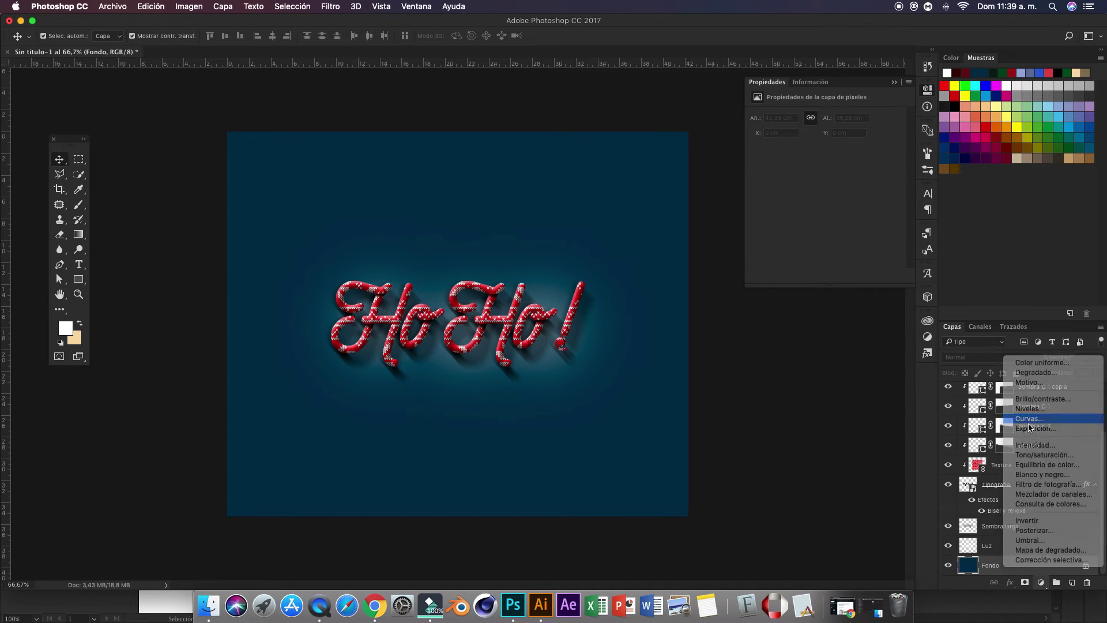
pyautogui.moveTo(803, 235); pyautogui.dragTo(831, 210)
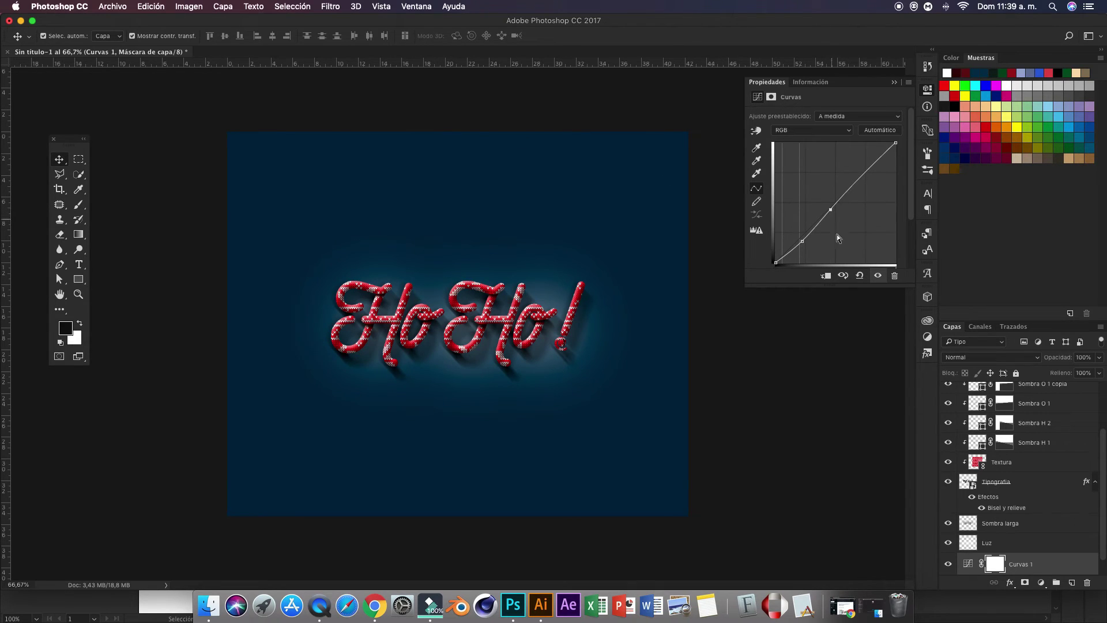
pyautogui.click(814, 333)
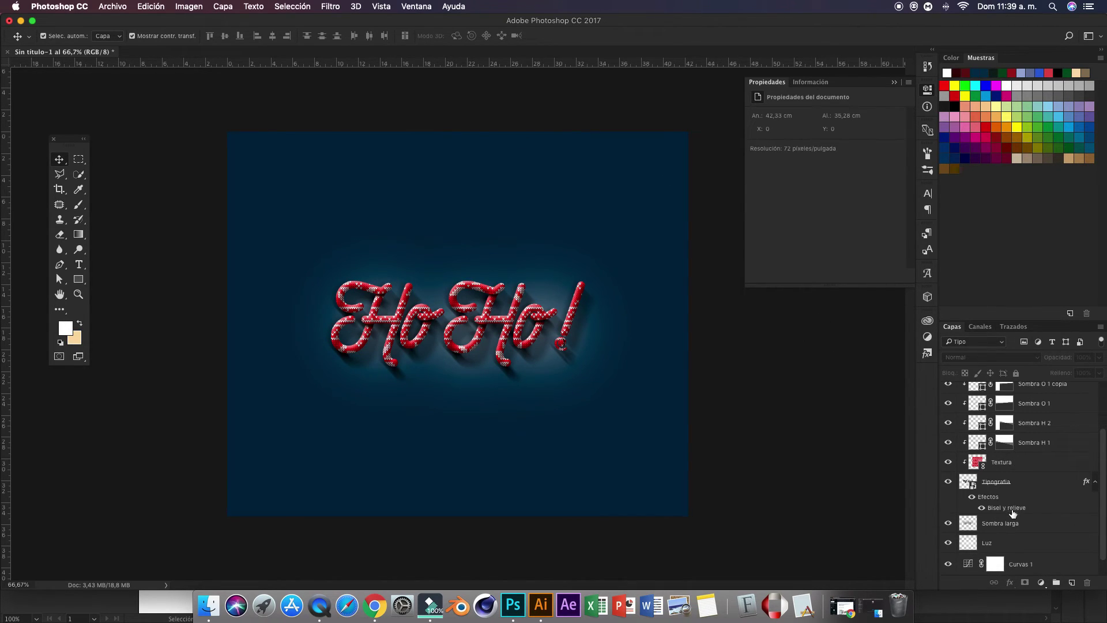
pyautogui.scroll(3, 1012, 513)
pyautogui.click(1042, 398)
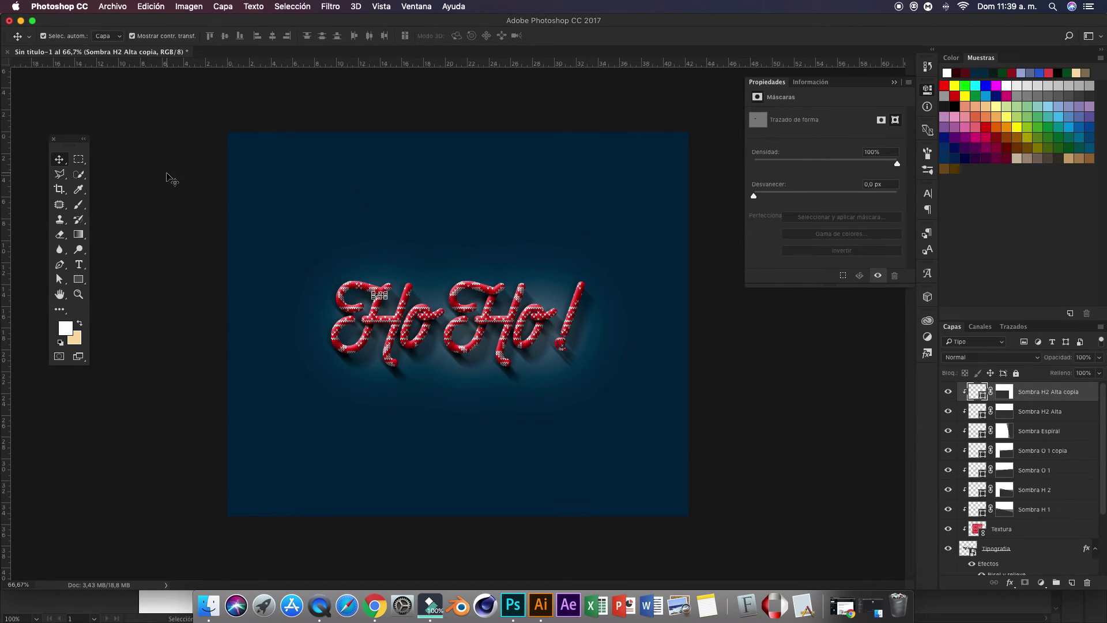
pyautogui.click(126, 5)
# Step: Place Nieve.png at the top of the canvas and set it to Screen blending
pyautogui.click(162, 227)
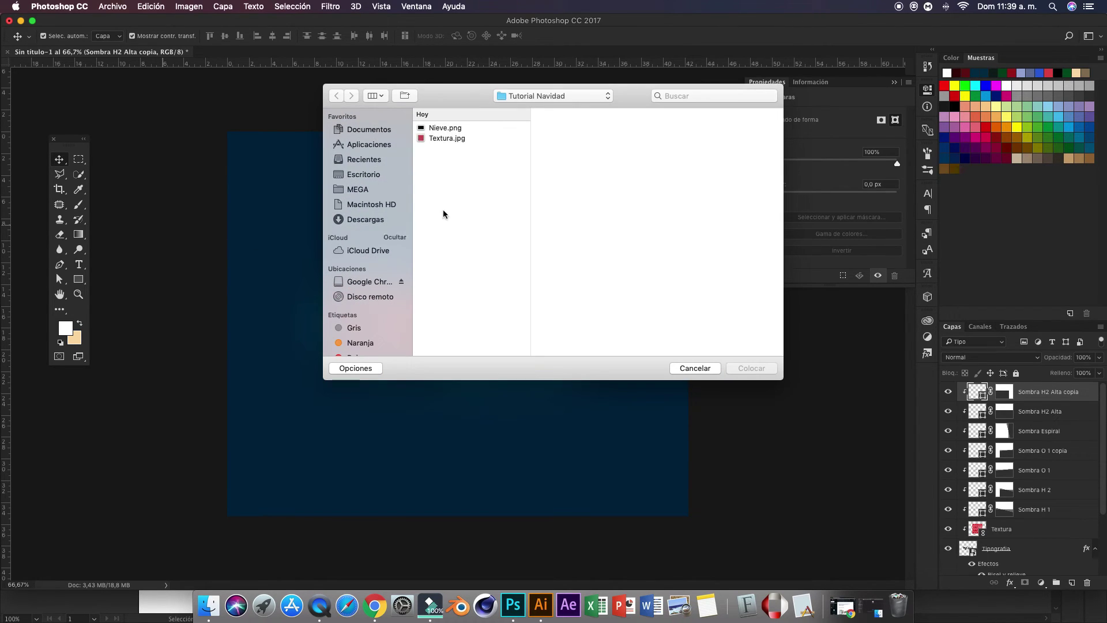
pyautogui.click(449, 127)
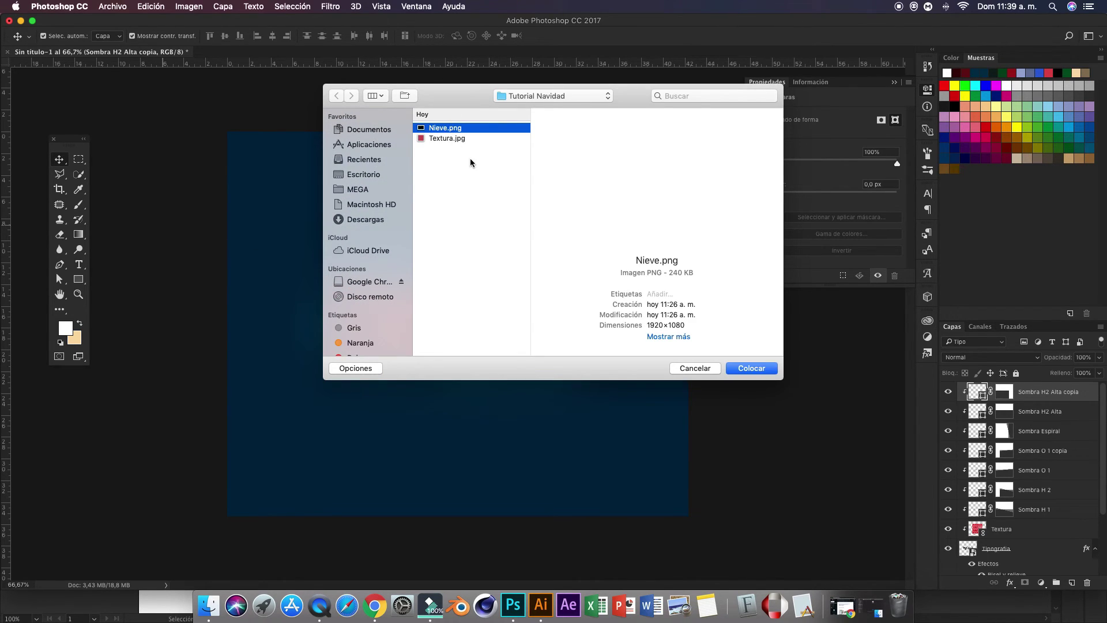
pyautogui.click(757, 369)
pyautogui.click(757, 369)
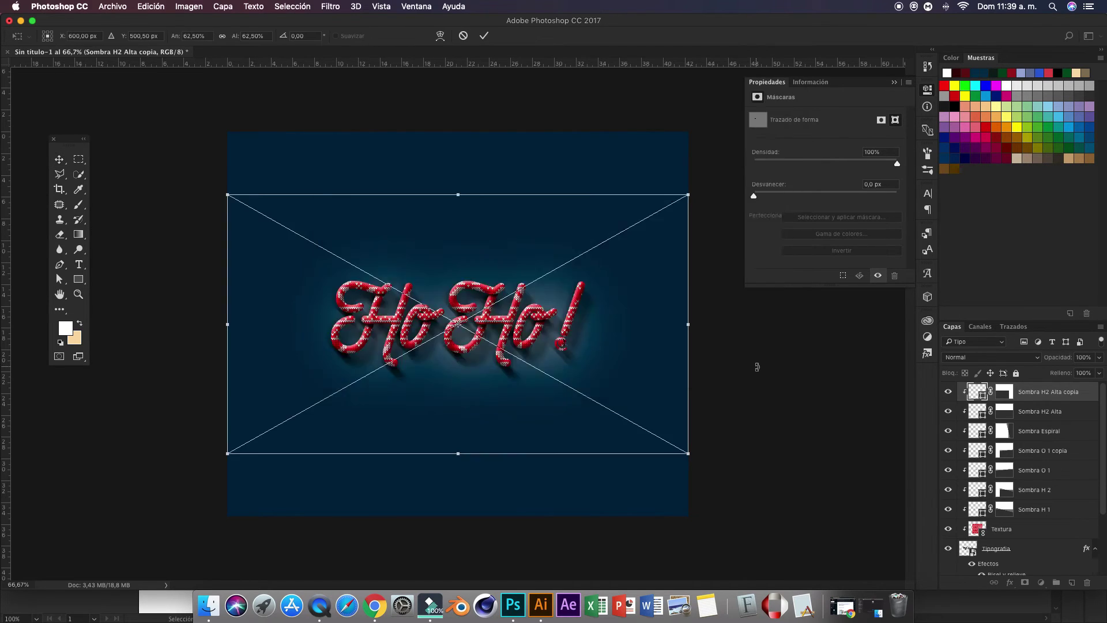
pyautogui.moveTo(592, 303); pyautogui.dragTo(583, 235)
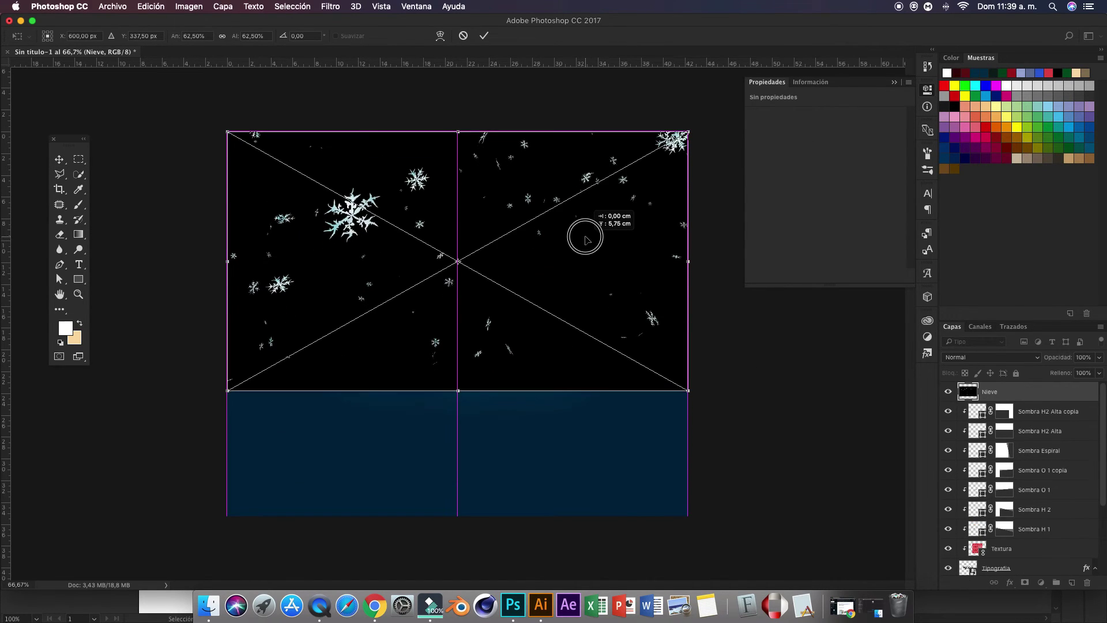
pyautogui.click(483, 35)
pyautogui.click(996, 359)
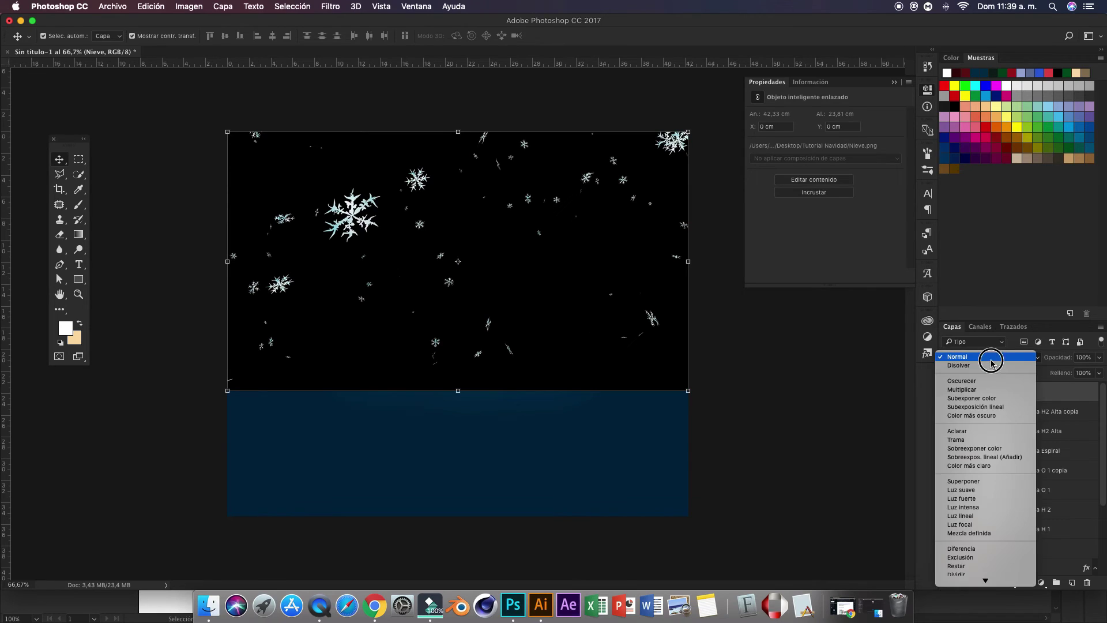
pyautogui.click(974, 435)
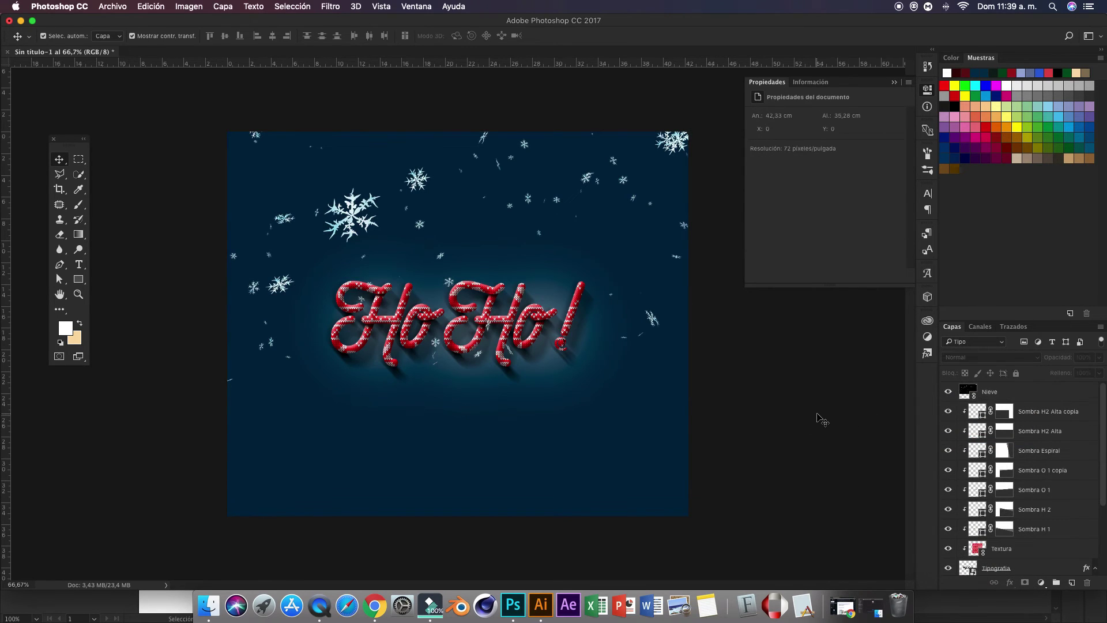
pyautogui.press('super+minus')
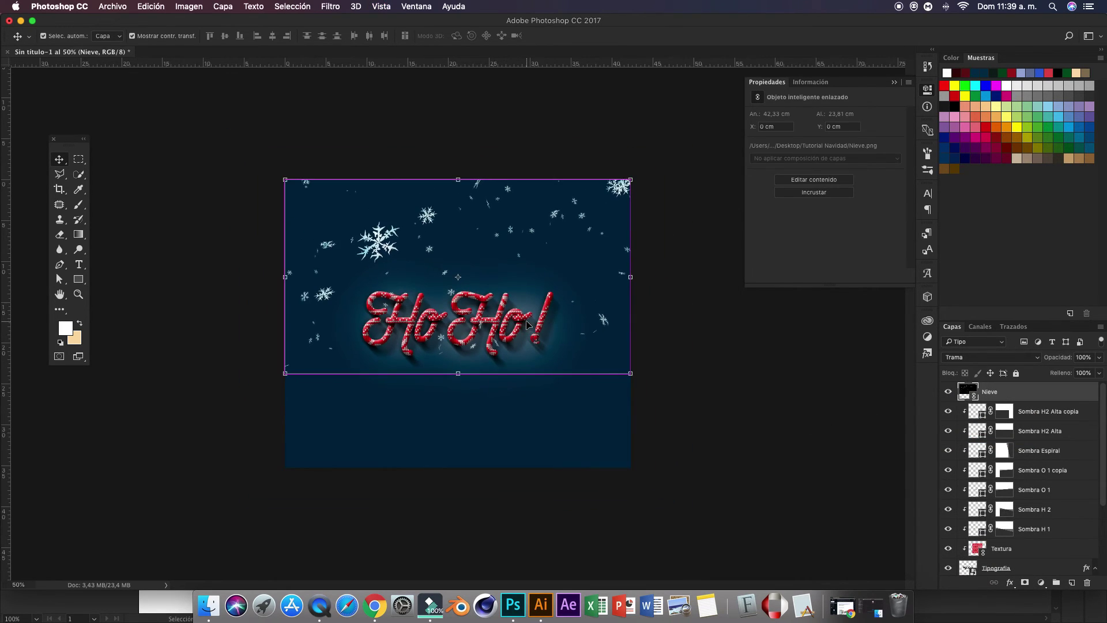
# Step: Duplicate the snow layer, rotate the copy upside down, and move it to the bottom
pyautogui.press('super+j')
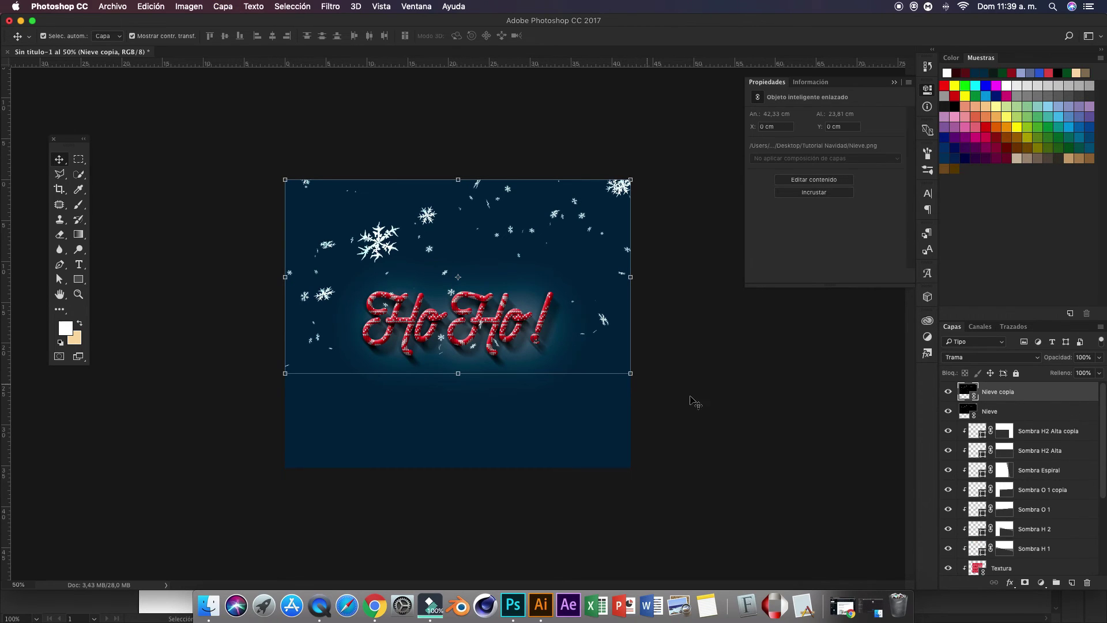
pyautogui.moveTo(641, 380)
pyautogui.mouseDown()
pyautogui.moveTo(386, 219)
pyautogui.moveTo(386, 233)
pyautogui.mouseUp()
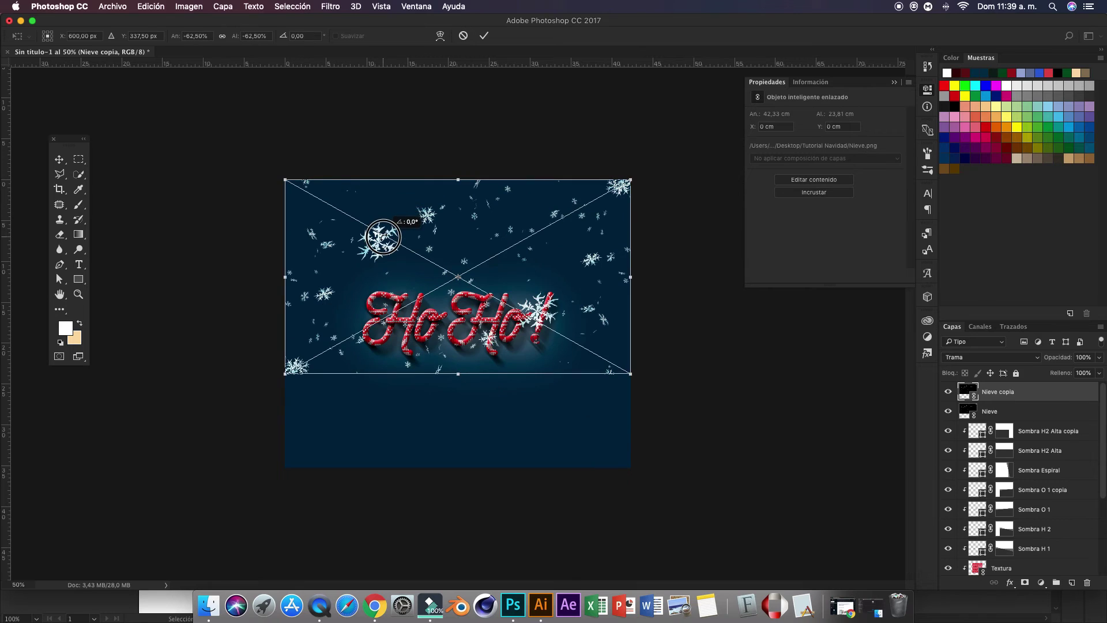
pyautogui.moveTo(600, 267); pyautogui.dragTo(602, 425)
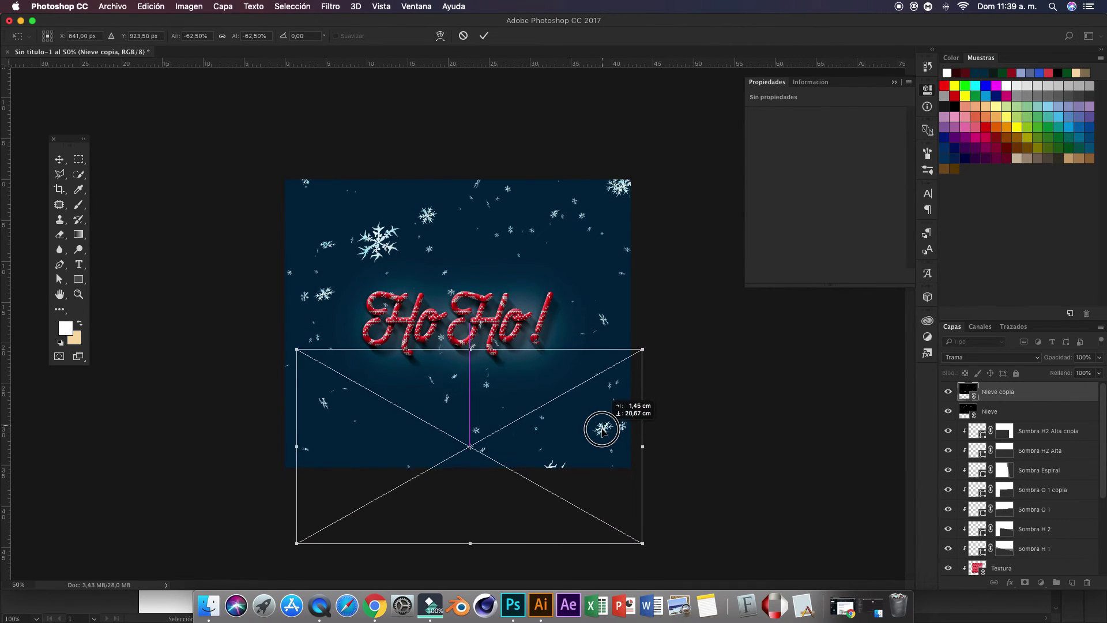
pyautogui.moveTo(603, 425); pyautogui.dragTo(602, 434)
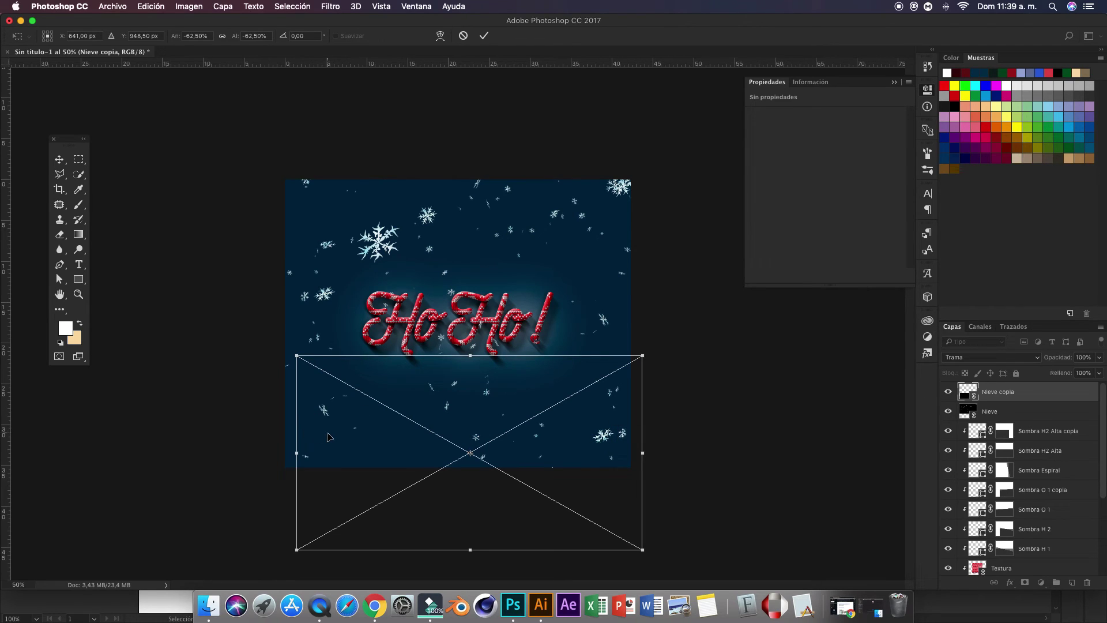
pyautogui.press('Left')
pyautogui.press('Left')
pyautogui.press('Left')
pyautogui.press('Left')
pyautogui.press('Left')
pyautogui.press('Left')
pyautogui.press('Left')
pyautogui.press('Left')
pyautogui.press('Left')
pyautogui.press('Left')
pyautogui.press('Left')
pyautogui.press('Left')
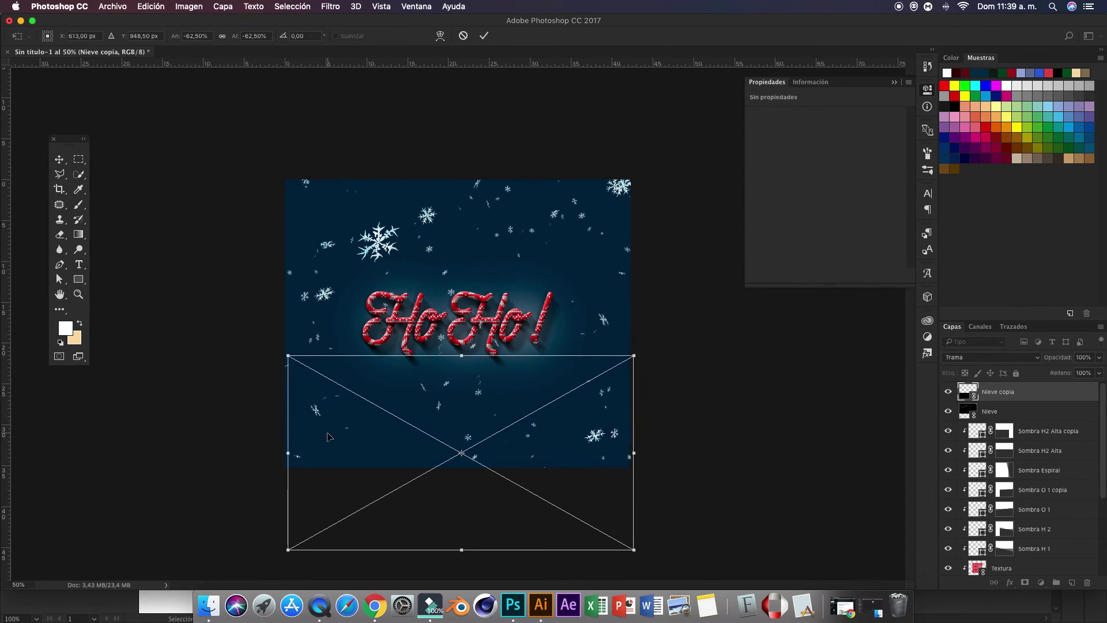
pyautogui.press('Left')
pyautogui.press('Left')
pyautogui.press('Left')
pyautogui.press('Left')
pyautogui.press('Left')
pyautogui.press('Left')
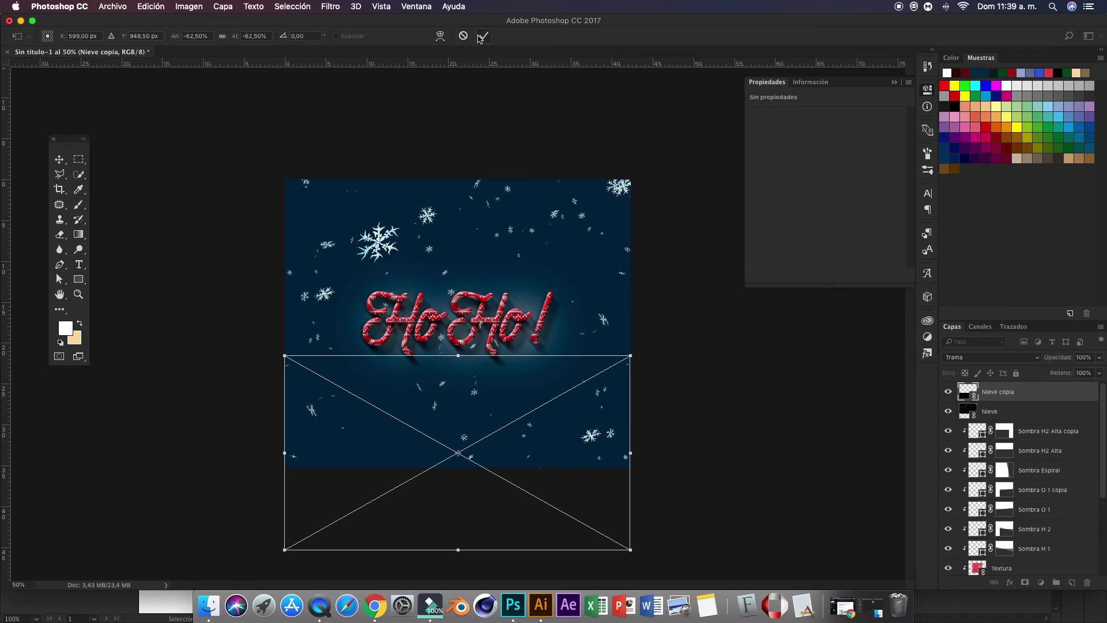
pyautogui.click(482, 36)
pyautogui.click(704, 414)
# Step: Lower the snow opacities: Nieve copia to 57% and Nieve to 42%
pyautogui.click(383, 244)
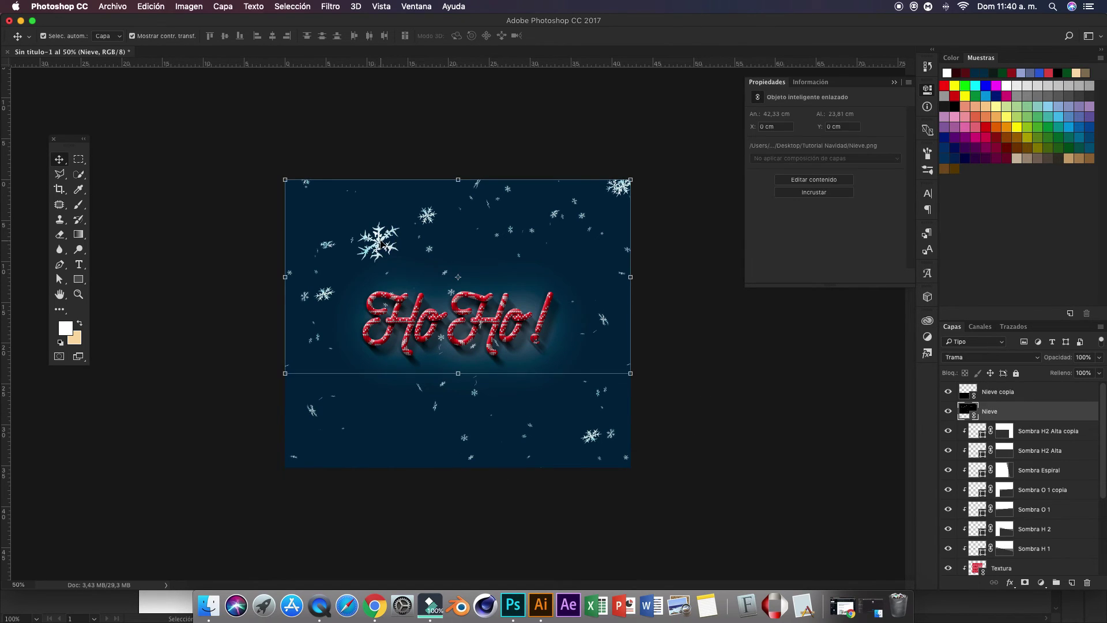
pyautogui.click(1099, 357)
pyautogui.moveTo(1098, 371); pyautogui.dragTo(1072, 371)
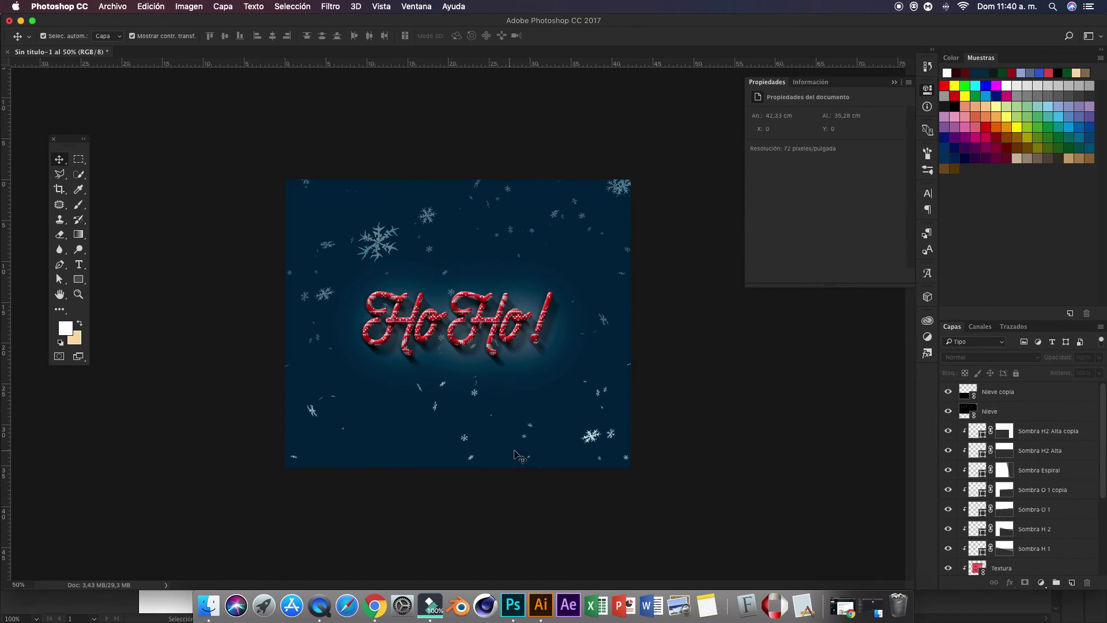
pyautogui.click(588, 437)
pyautogui.click(1100, 358)
pyautogui.moveTo(1098, 371); pyautogui.dragTo(1065, 375)
pyautogui.click(764, 385)
pyautogui.click(378, 245)
pyautogui.click(1099, 357)
pyautogui.moveTo(1099, 371); pyautogui.dragTo(1069, 375)
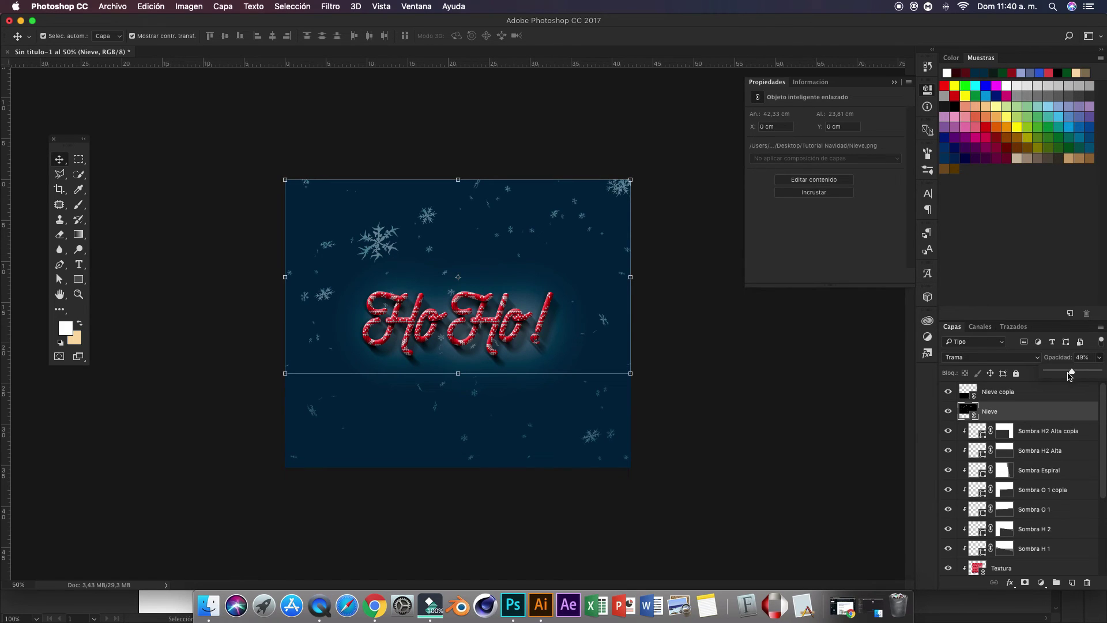
pyautogui.click(836, 383)
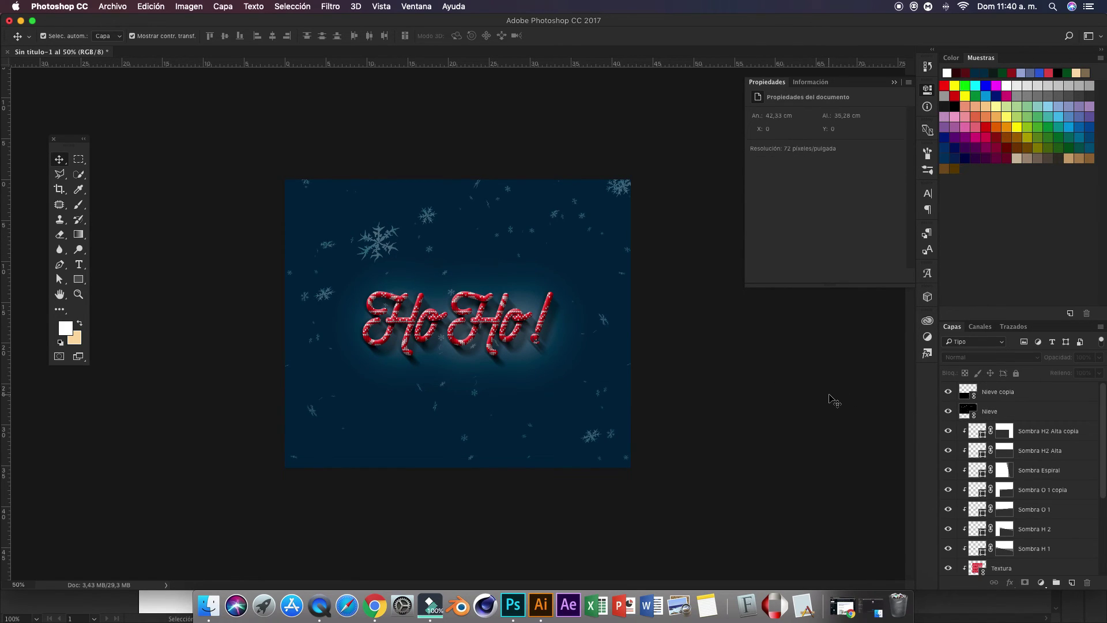
pyautogui.click(1014, 394)
# Step: Add a new empty layer on top and name it Luz Tipografía
pyautogui.click(1072, 581)
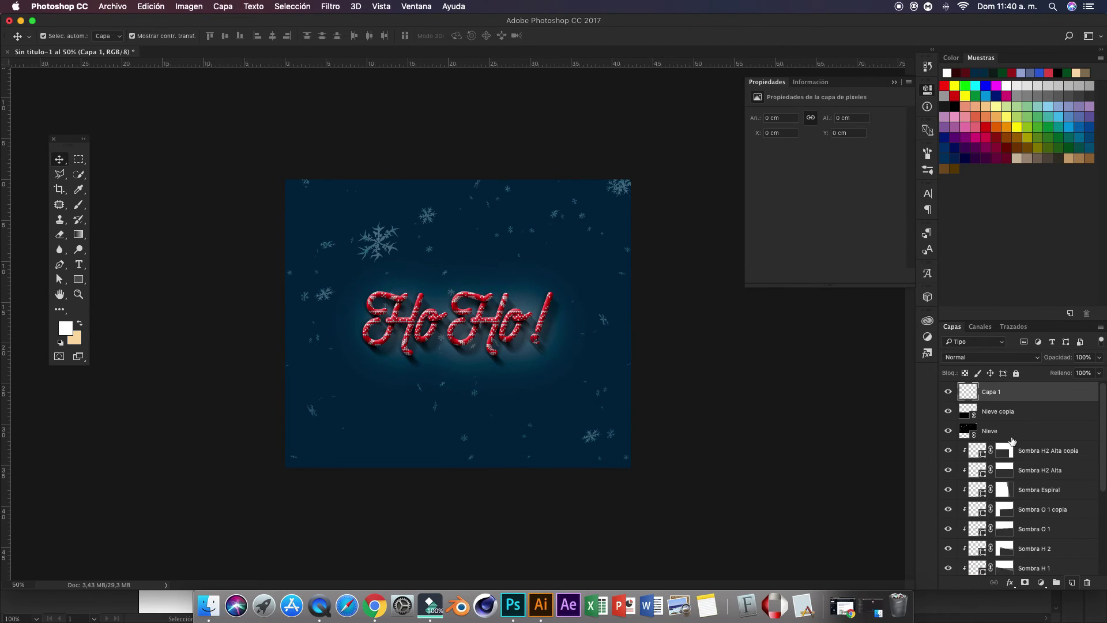
pyautogui.doubleClick(993, 392)
pyautogui.write('Luz Tipografía')
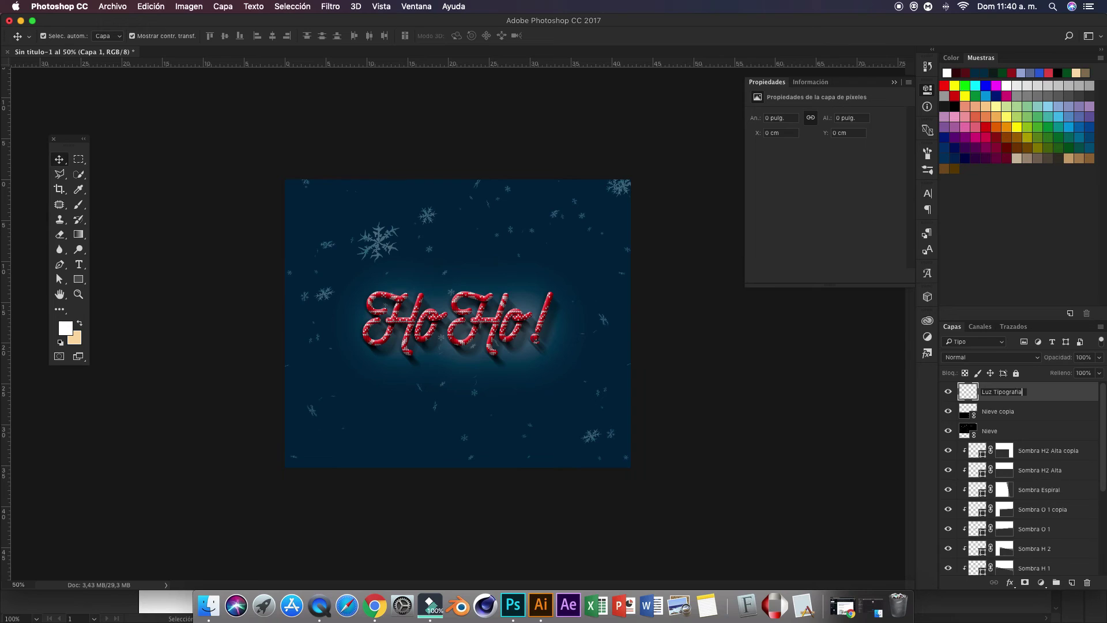
pyautogui.press('Return')
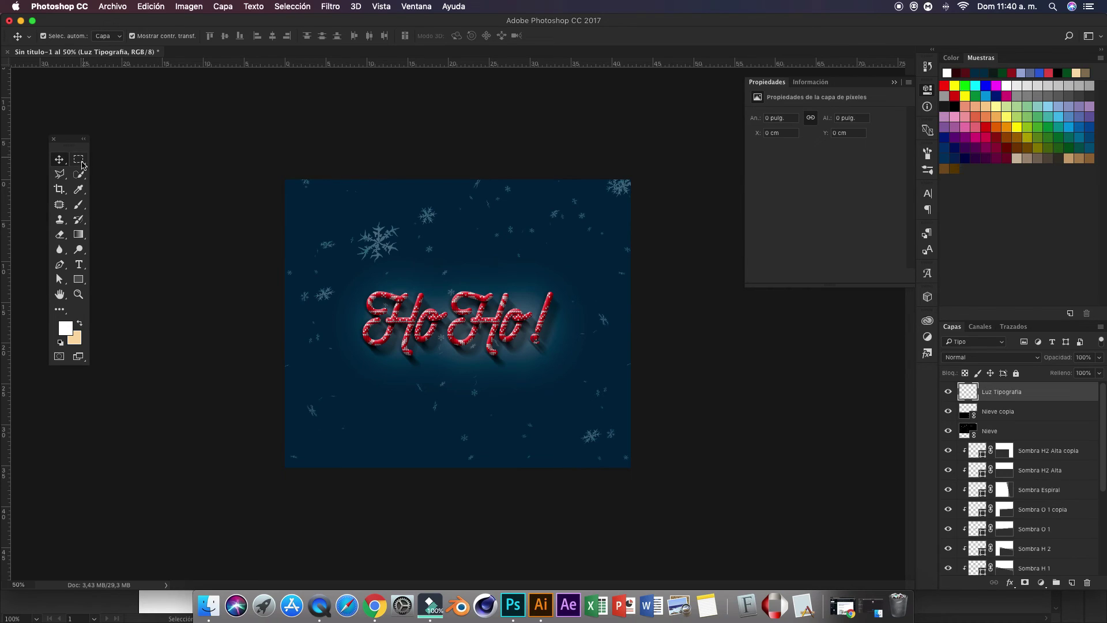
# Step: Pick the Brush tool, setting its size to 139 then reducing it to 70 px
pyautogui.click(79, 205)
pyautogui.click(61, 36)
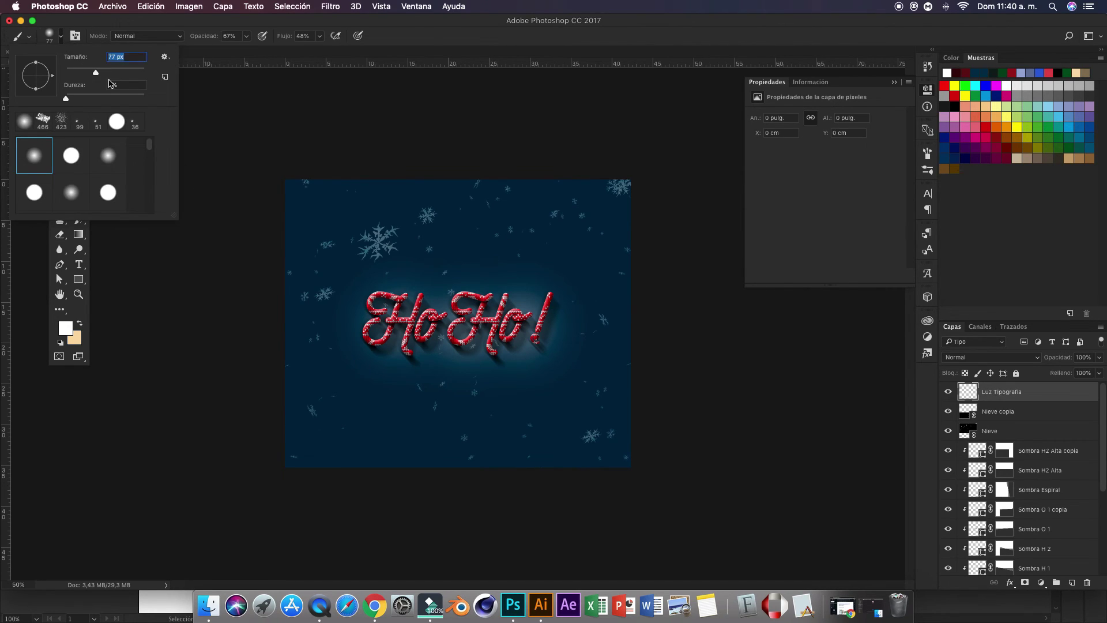
pyautogui.write('139')
pyautogui.press('Return')
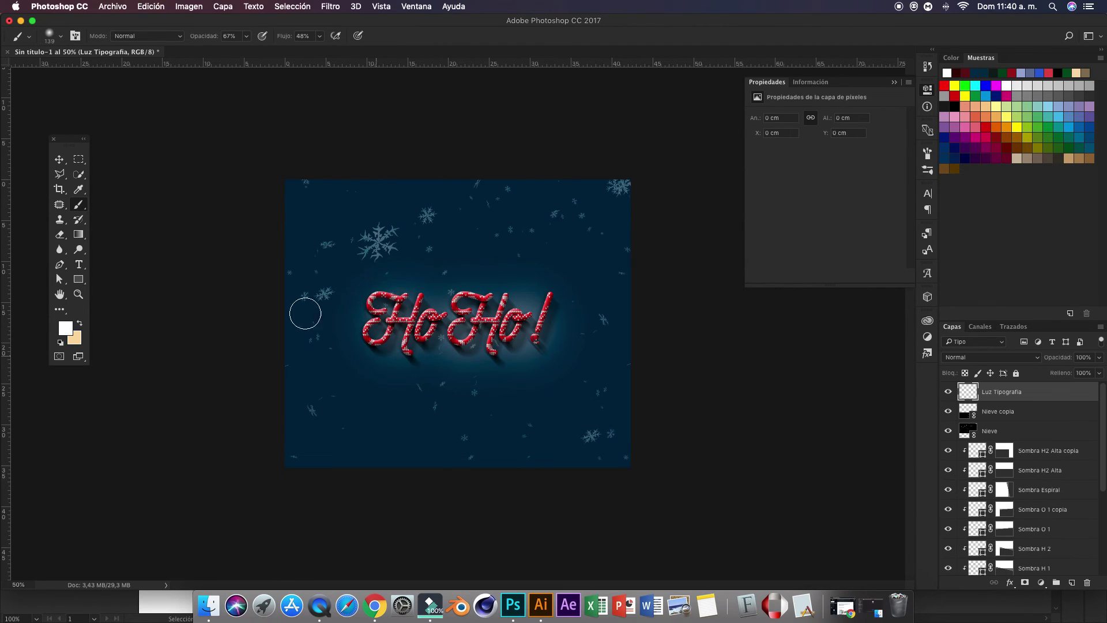
pyautogui.click(61, 37)
pyautogui.click(92, 69)
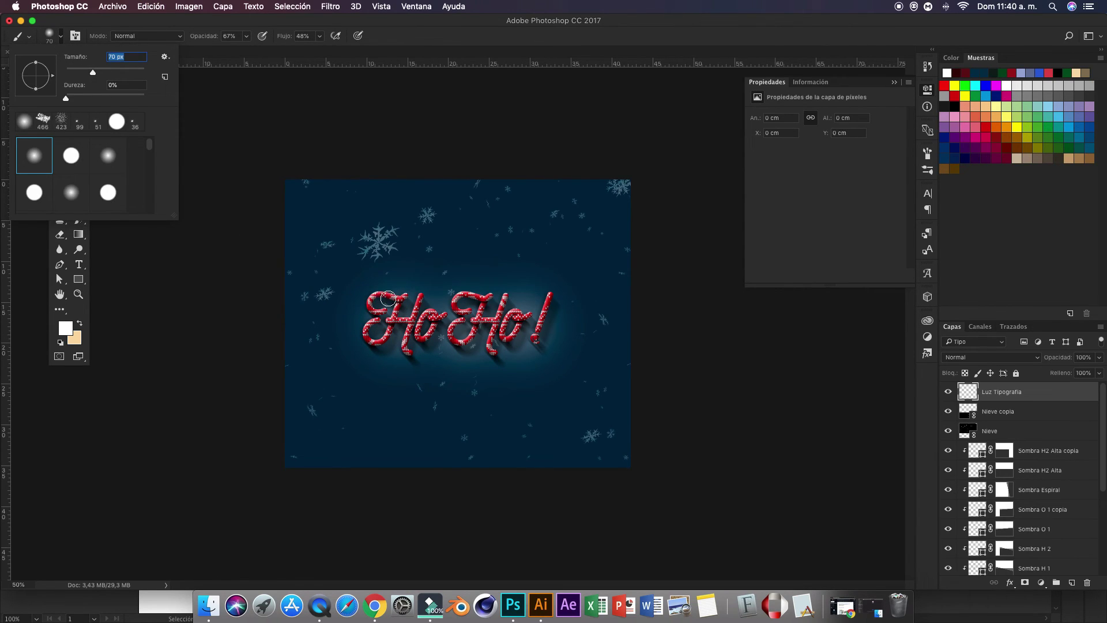
# Step: Paint soft white light dabs on the H, o and exclamation mark, then lower the layer's Fill
pyautogui.click(388, 298)
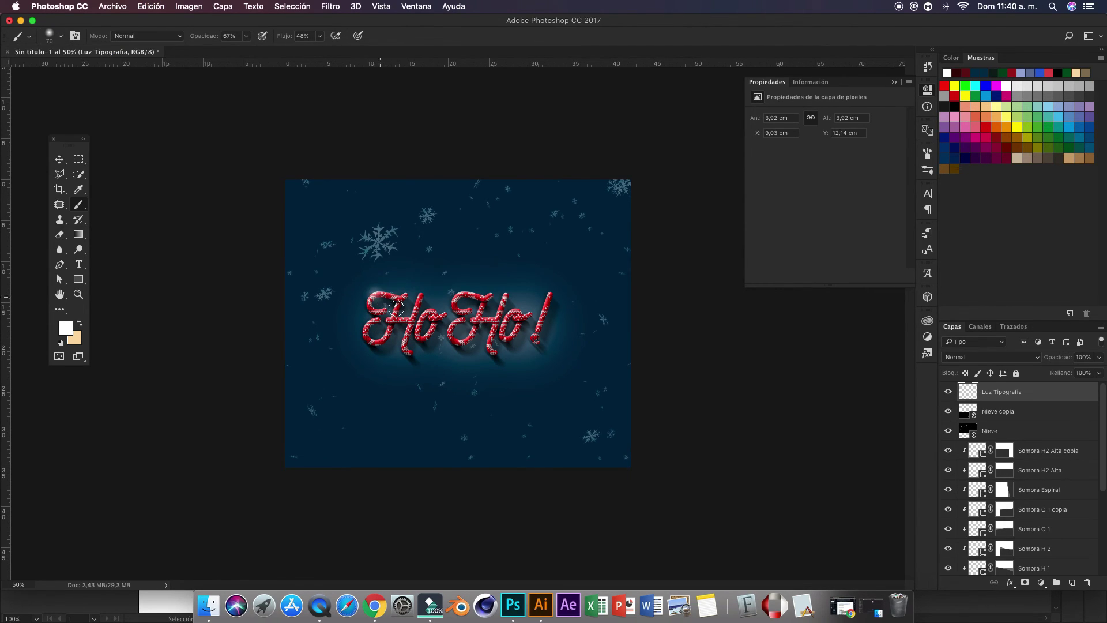
pyautogui.click(538, 336)
pyautogui.click(416, 338)
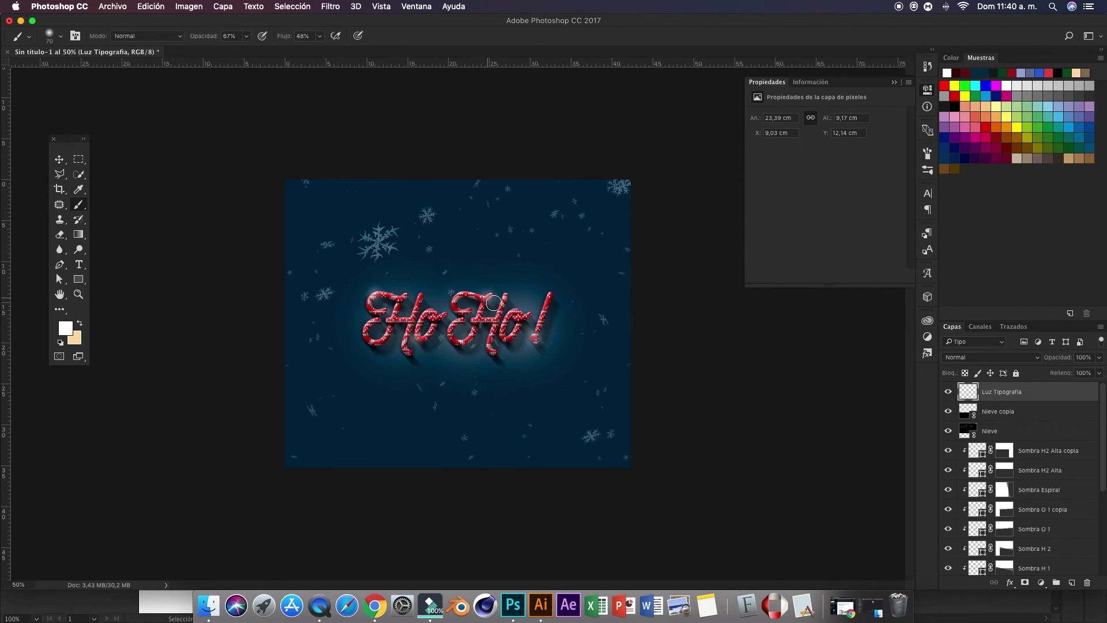
pyautogui.click(378, 345)
pyautogui.click(1099, 372)
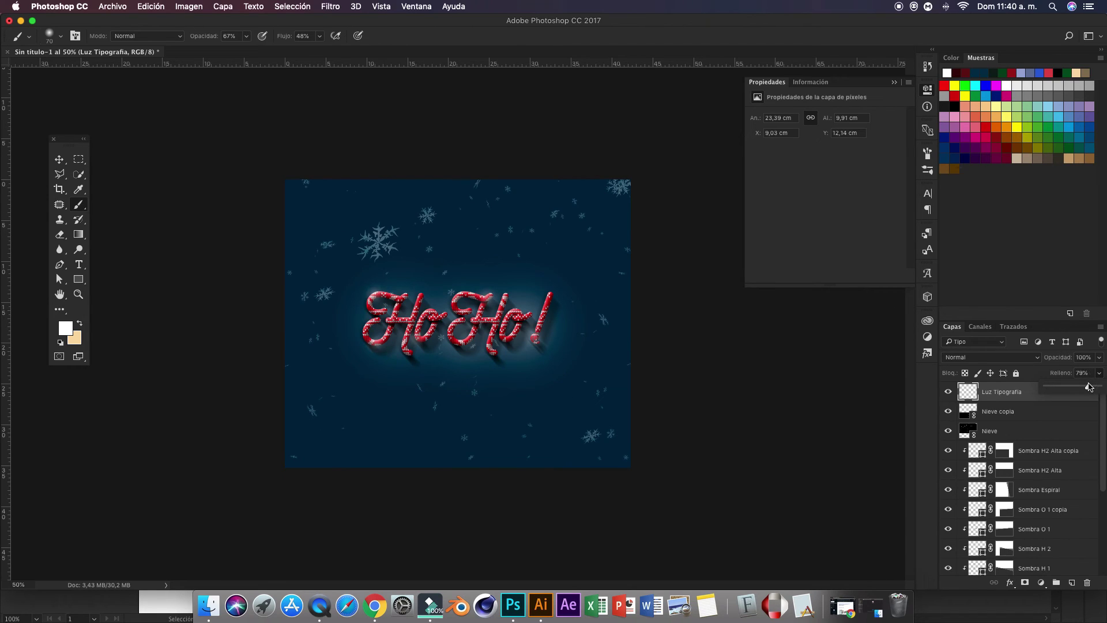
pyautogui.moveTo(1077, 387); pyautogui.dragTo(1074, 388)
# Step: Deselect the Luz Tipografía layer and zoom in to view the artwork at actual size
pyautogui.click(61, 161)
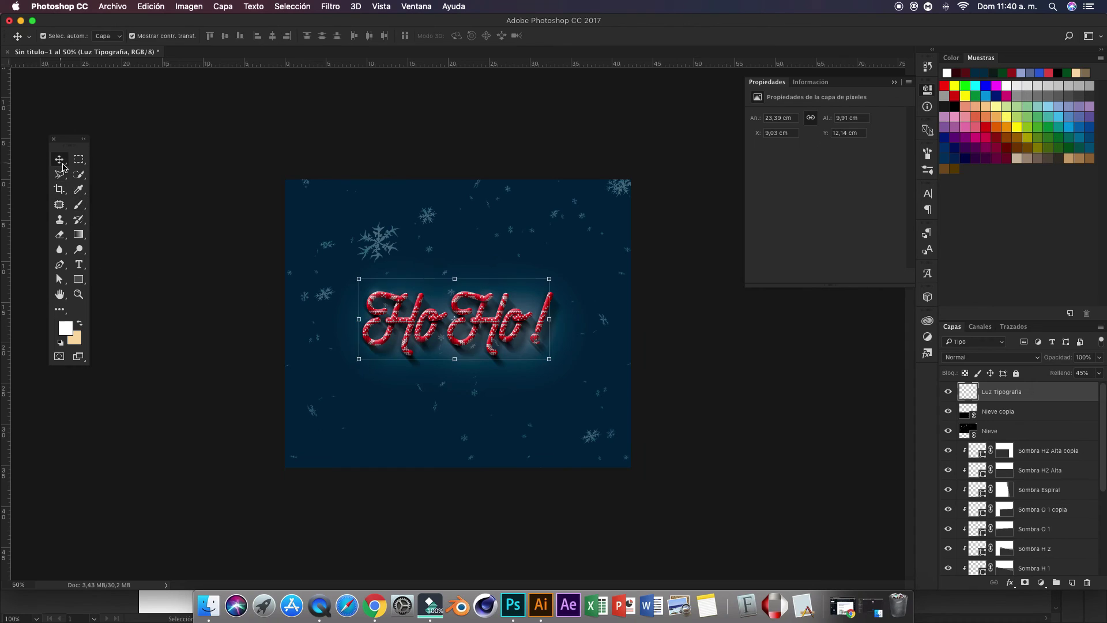
pyautogui.click(686, 425)
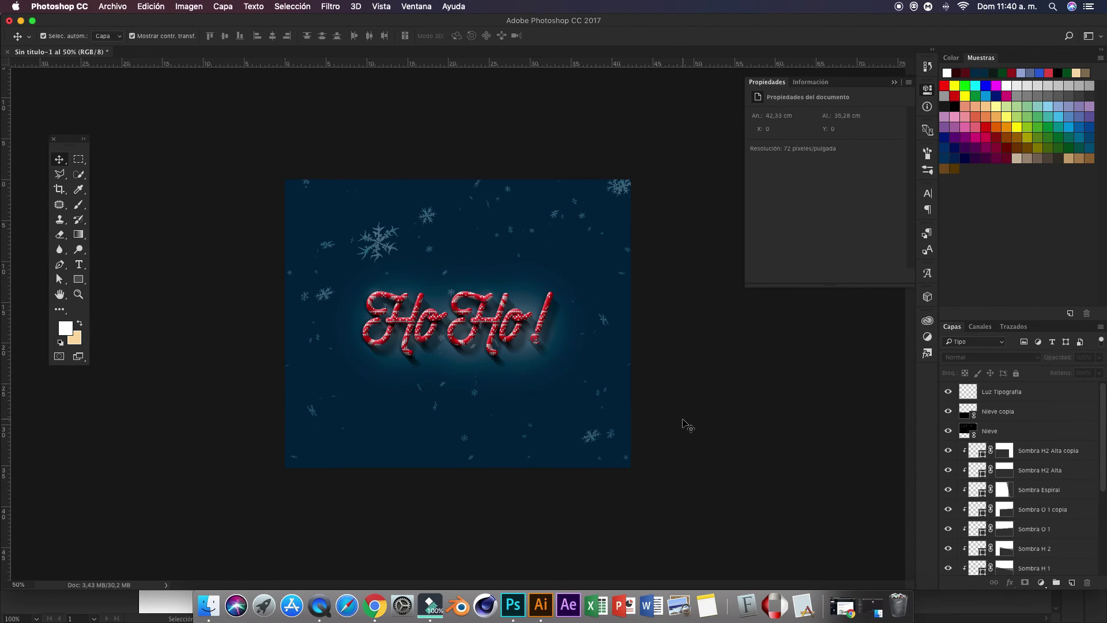
pyautogui.press('super+plus')
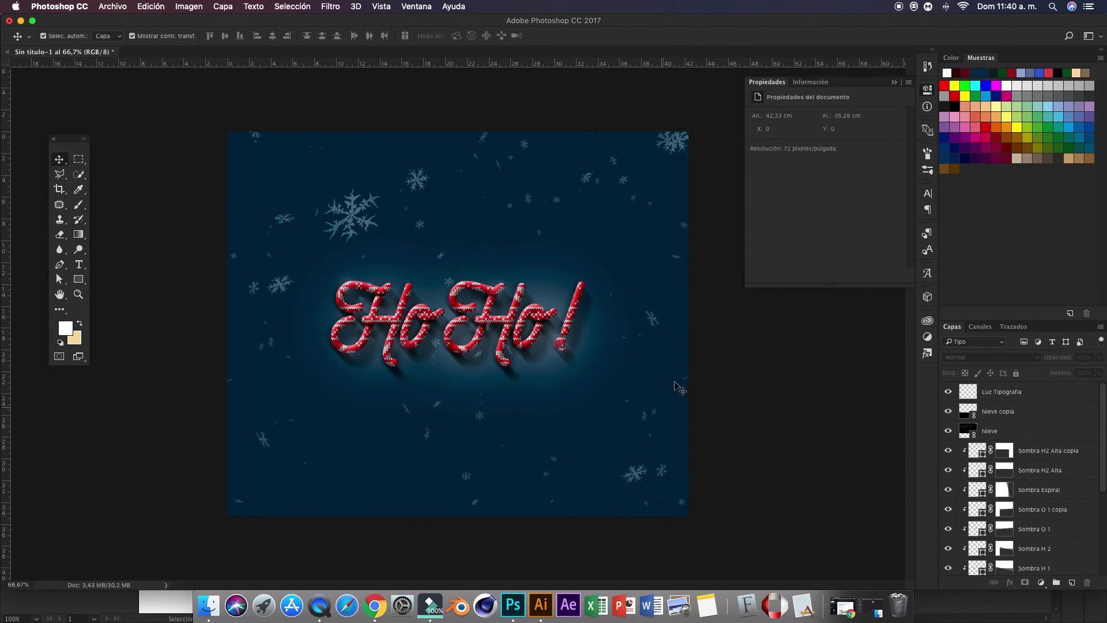
pyautogui.click(927, 89)
pyautogui.press('super+plus')
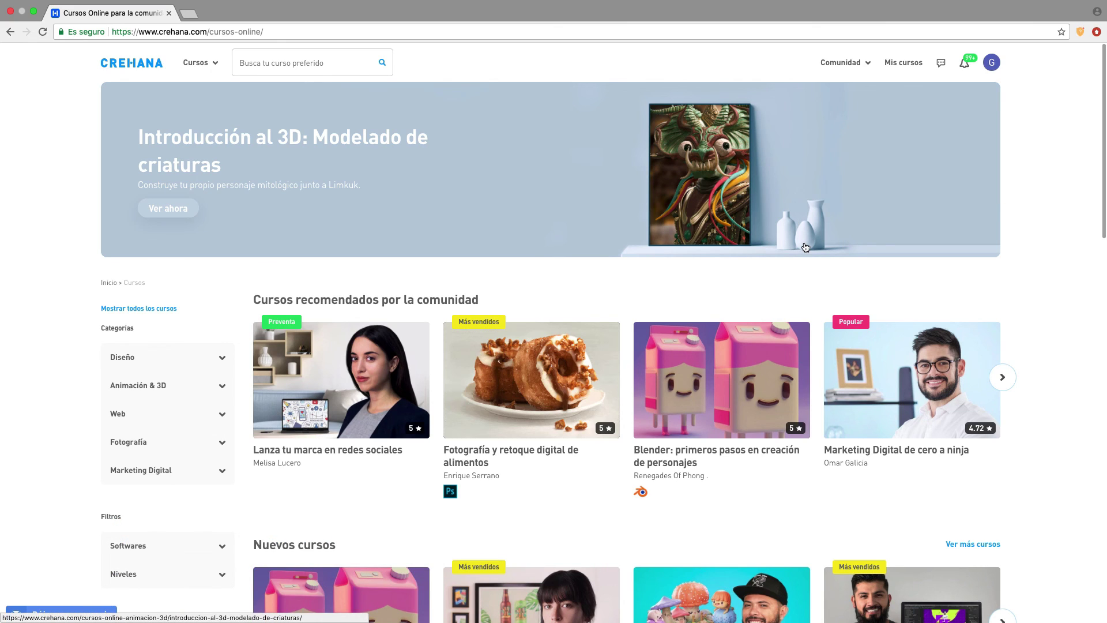
pyautogui.scroll(-4, 805, 246)
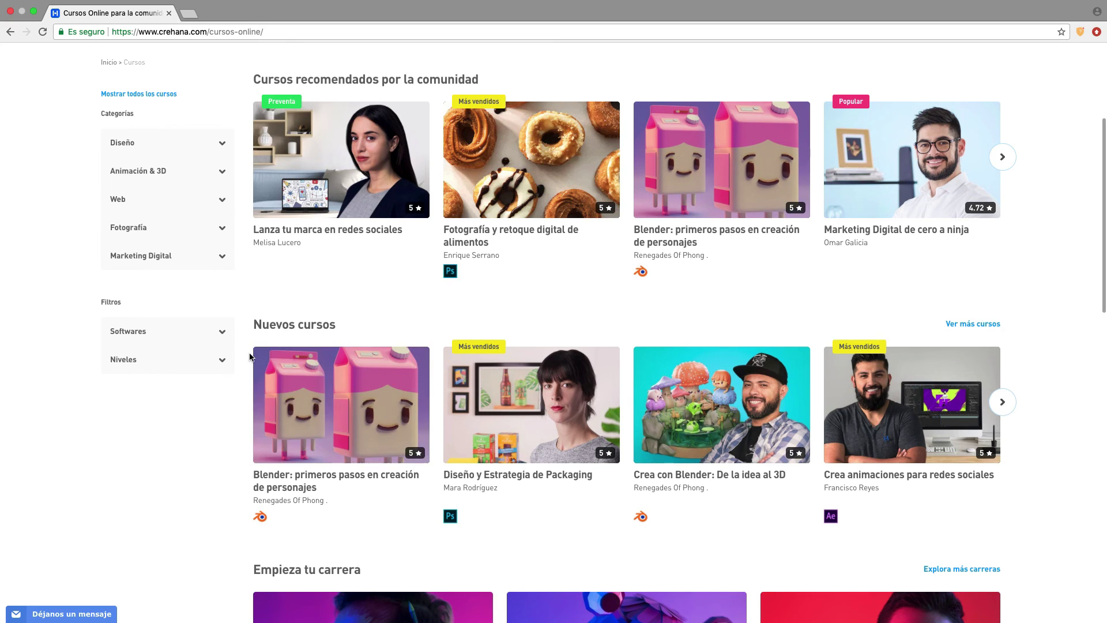
pyautogui.scroll(-3, 289, 353)
pyautogui.scroll(-3, 392, 456)
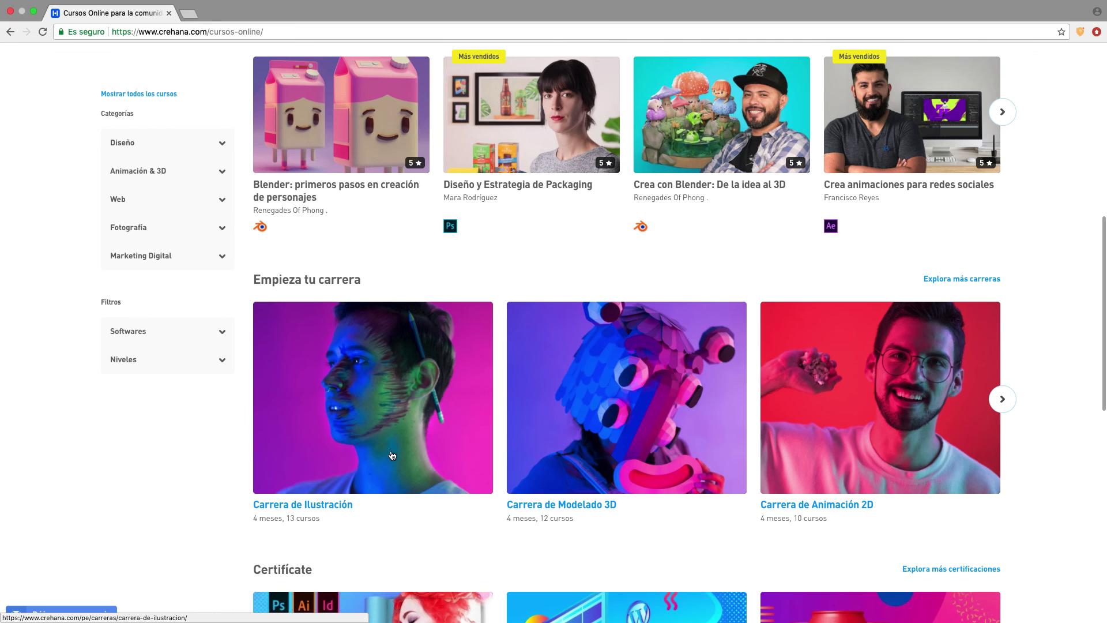
pyautogui.scroll(-3, 392, 455)
pyautogui.scroll(-2, 398, 454)
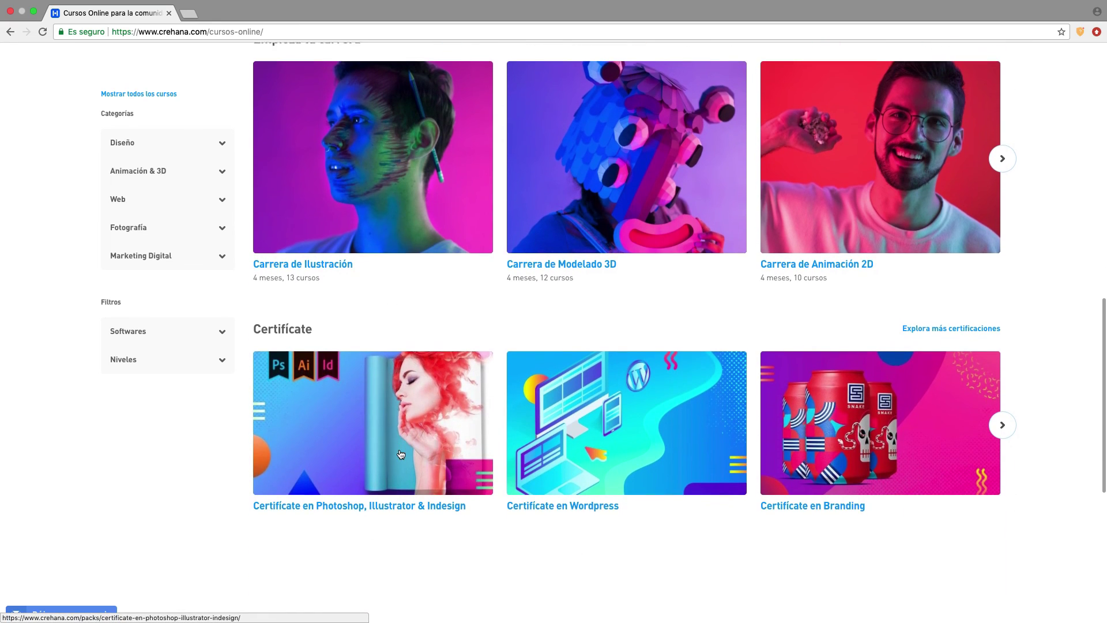
pyautogui.scroll(-2, 401, 454)
pyautogui.scroll(-1, 400, 454)
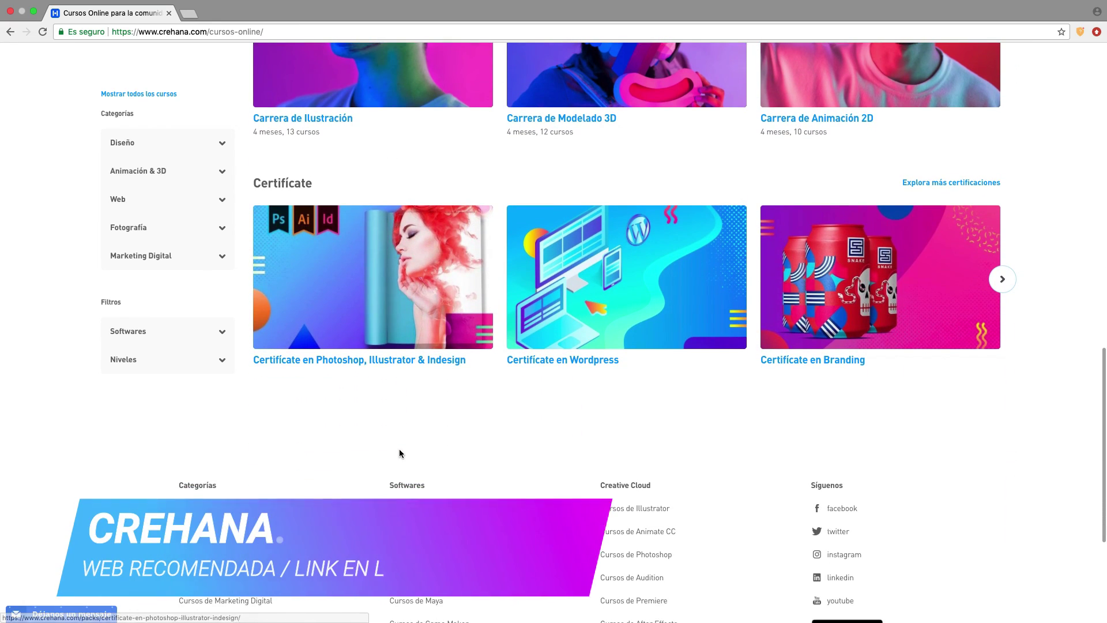
pyautogui.scroll(10, 398, 449)
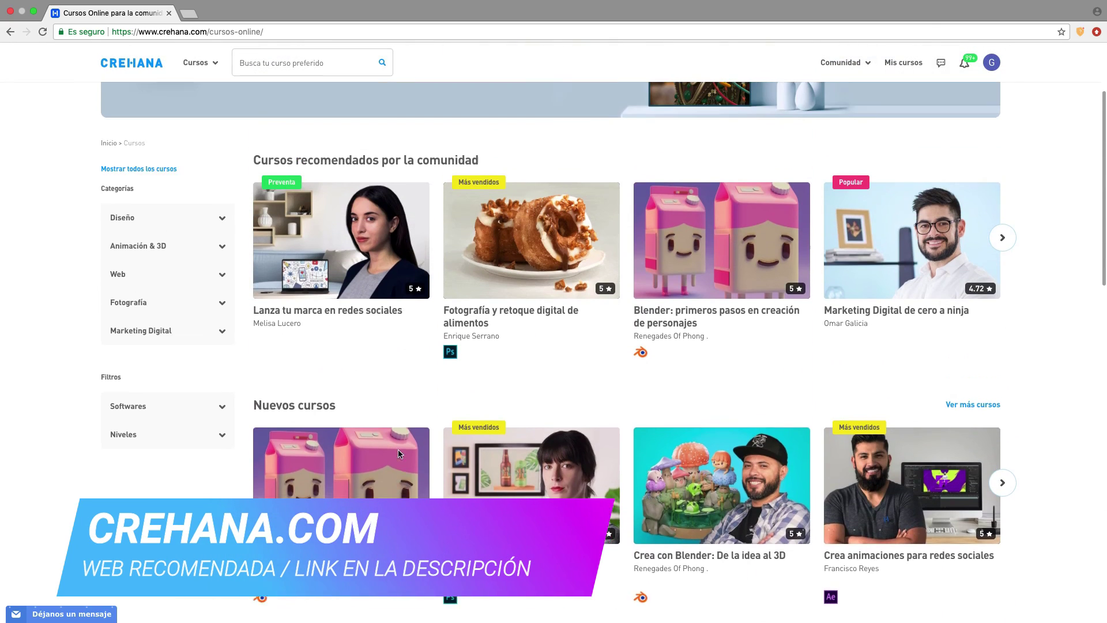
pyautogui.scroll(4, 397, 452)
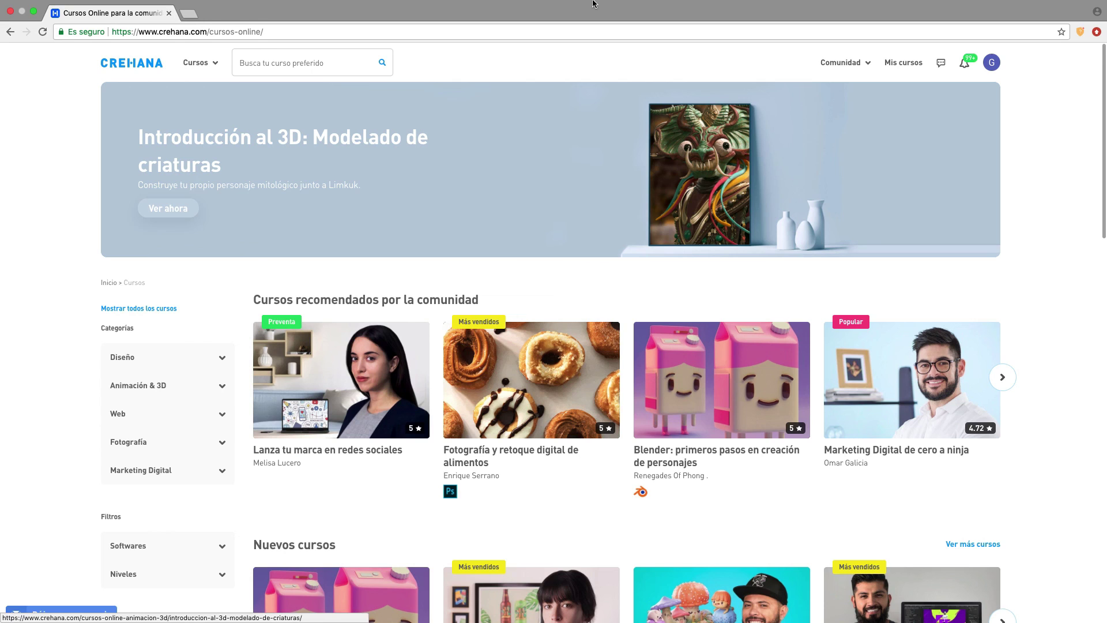
pyautogui.scroll(-2, 424, 285)
pyautogui.scroll(-2, 423, 279)
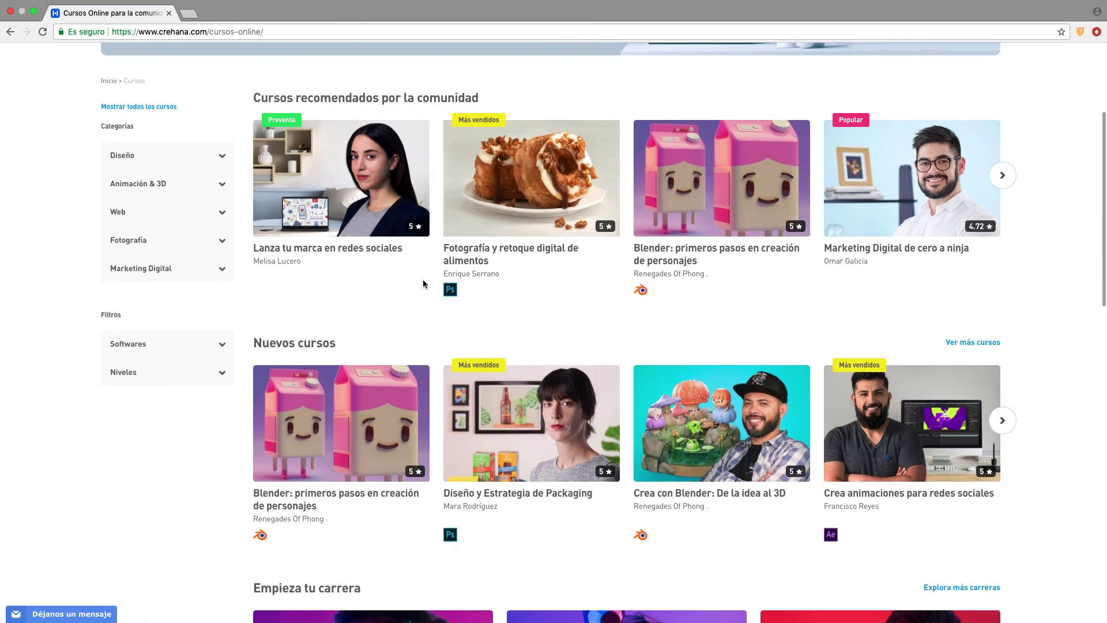
pyautogui.scroll(2, 422, 282)
pyautogui.scroll(2, 445, 279)
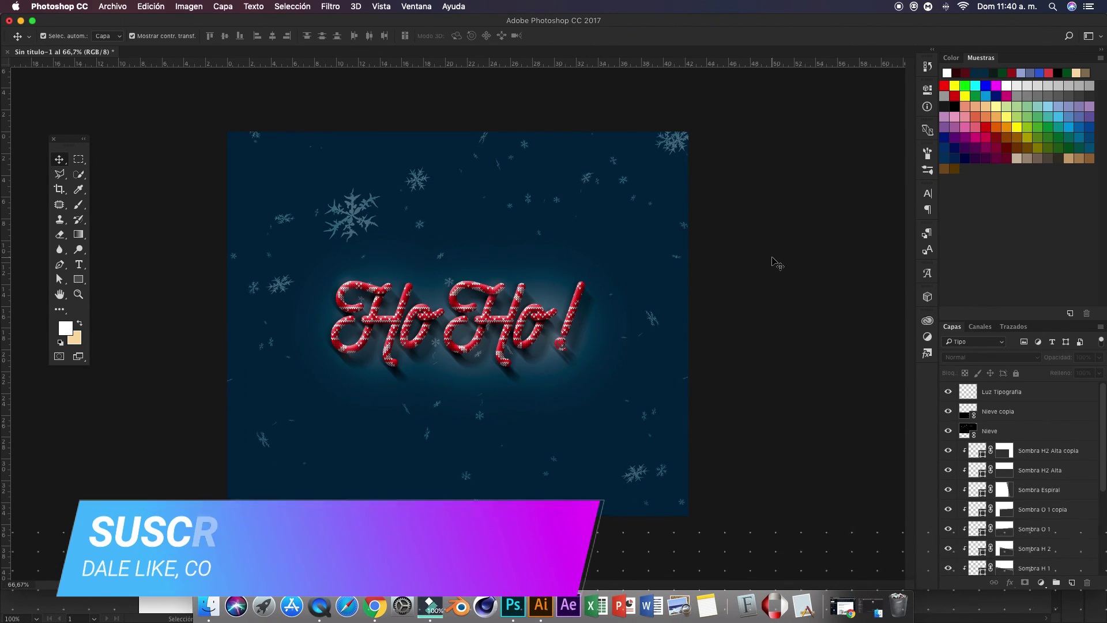
pyautogui.press('XF86MonBrightnessUp')
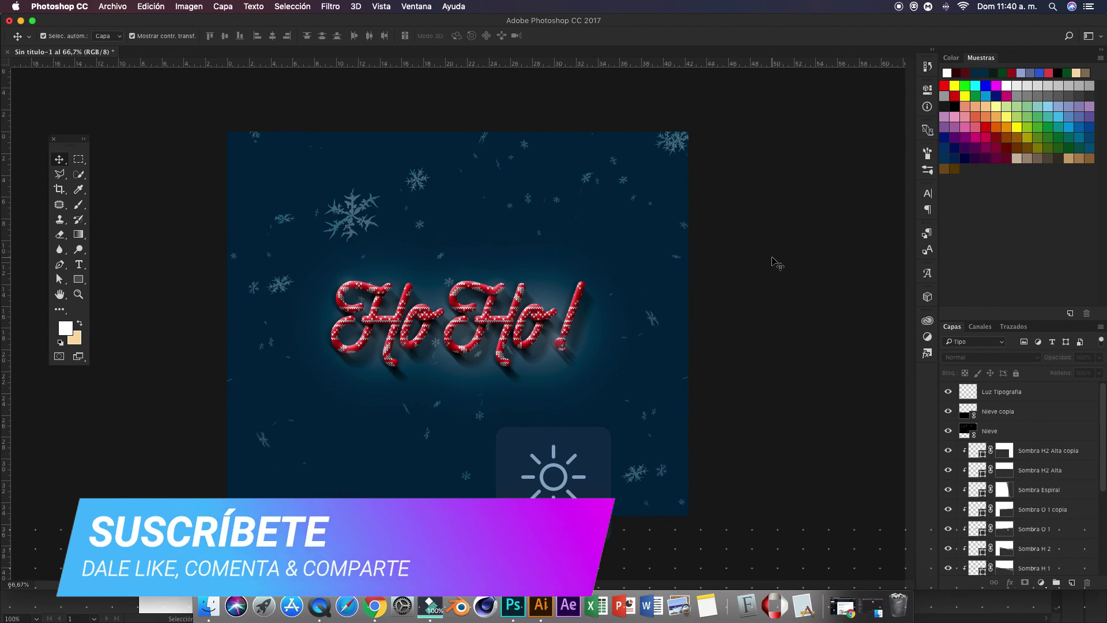